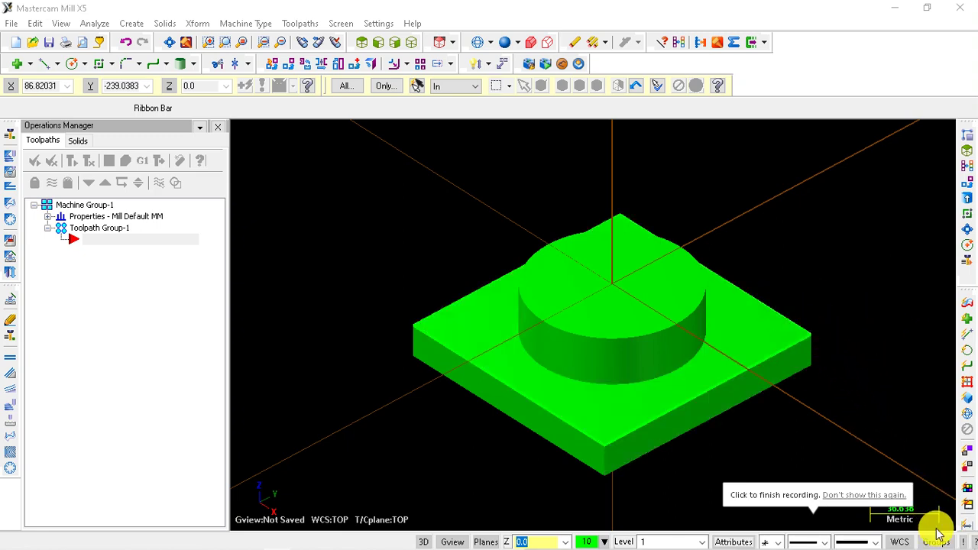
Orbit and zoom around the plate-and-boss solid to inspect the boss from several angles.
scroll(530, 256, "down", 1)
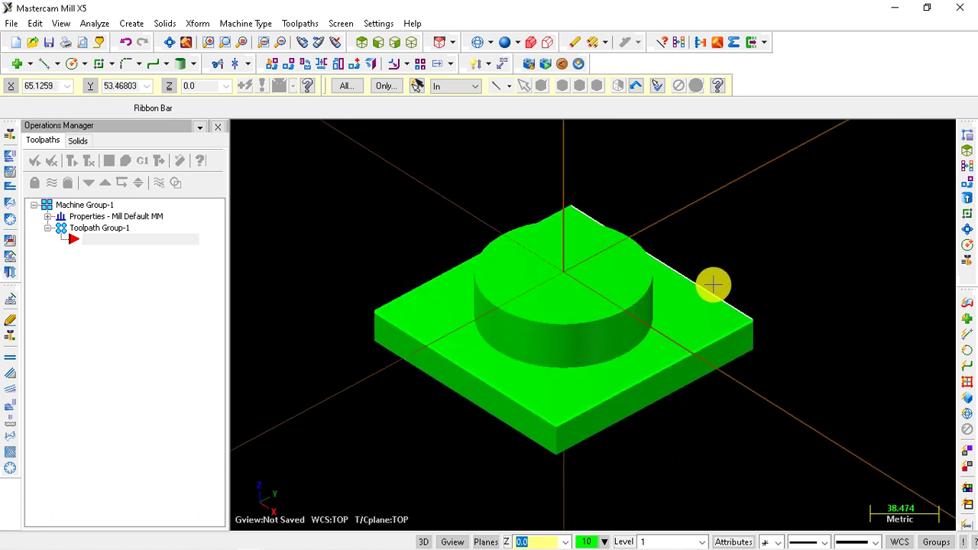
middle_click_drag(720, 271, 693, 290)
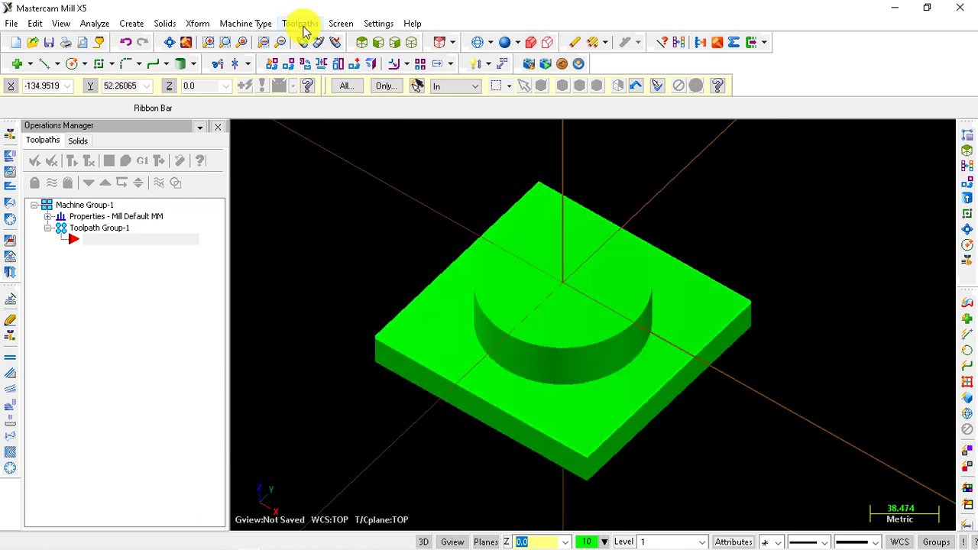
left_click(300, 23)
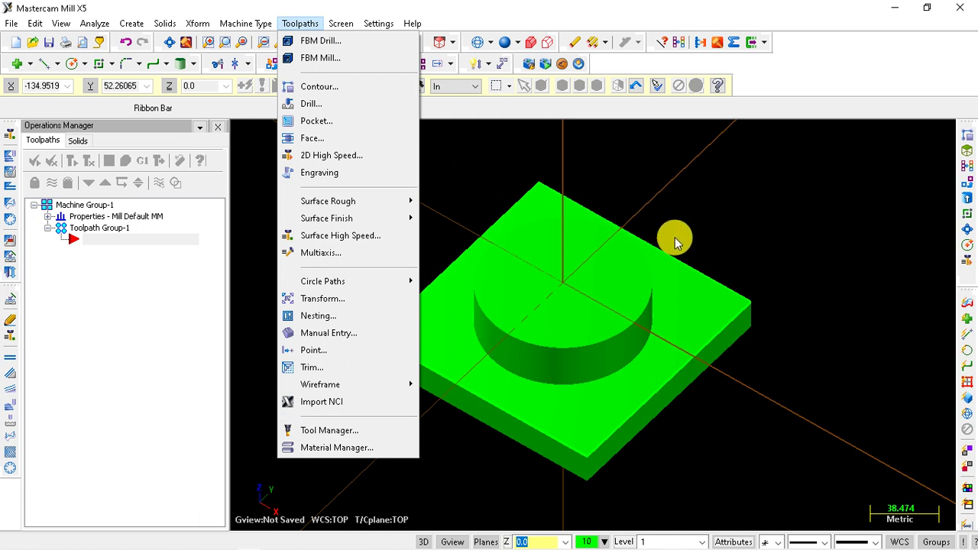
left_click(694, 192)
middle_click_drag(695, 192, 690, 244)
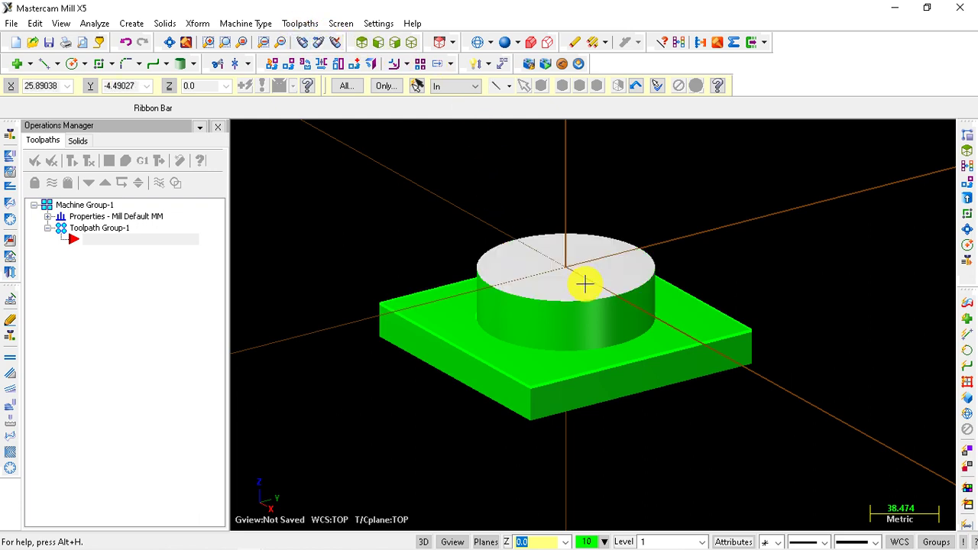
scroll(467, 290, "up", 2)
scroll(484, 288, "up", 2)
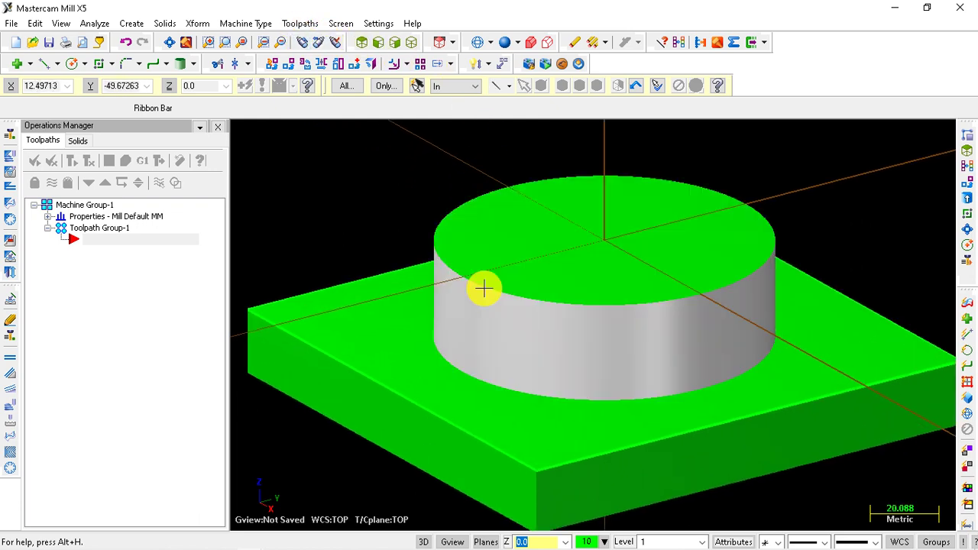
middle_click_drag(484, 288, 513, 308)
mouse_move(629, 264)
middle_mouse_down()
mouse_move(637, 234)
mouse_move(589, 277)
middle_mouse_up()
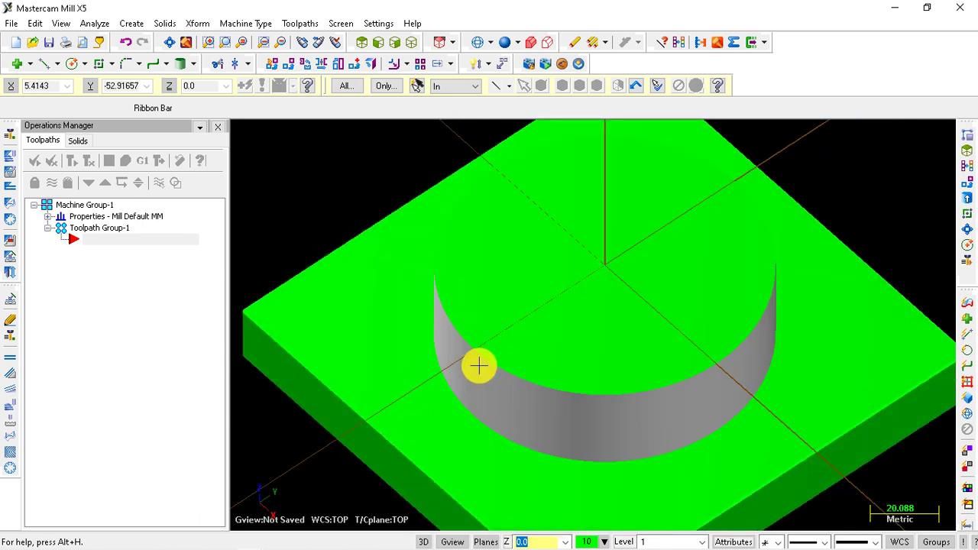
scroll(489, 298, "down", 1)
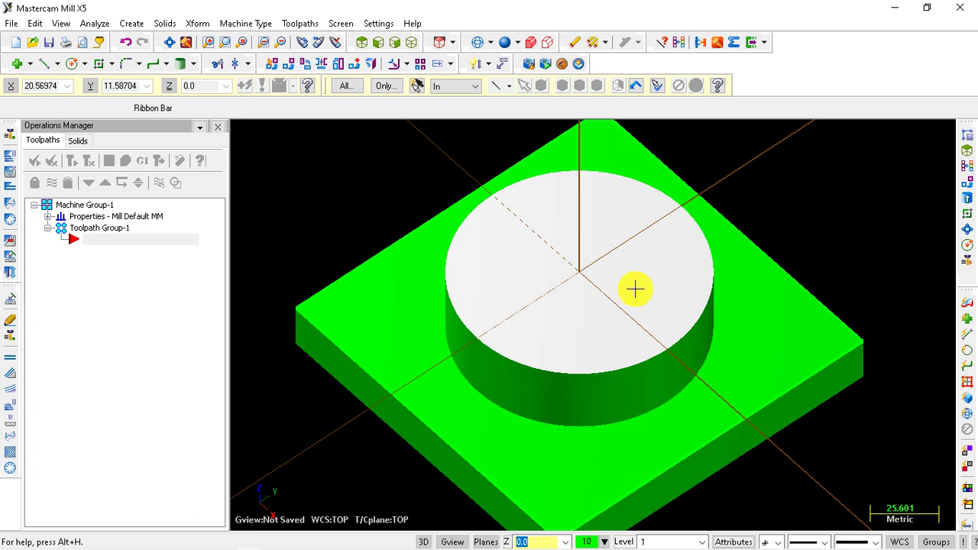
mouse_move(562, 276)
middle_mouse_down()
mouse_move(633, 252)
mouse_move(585, 258)
middle_mouse_up()
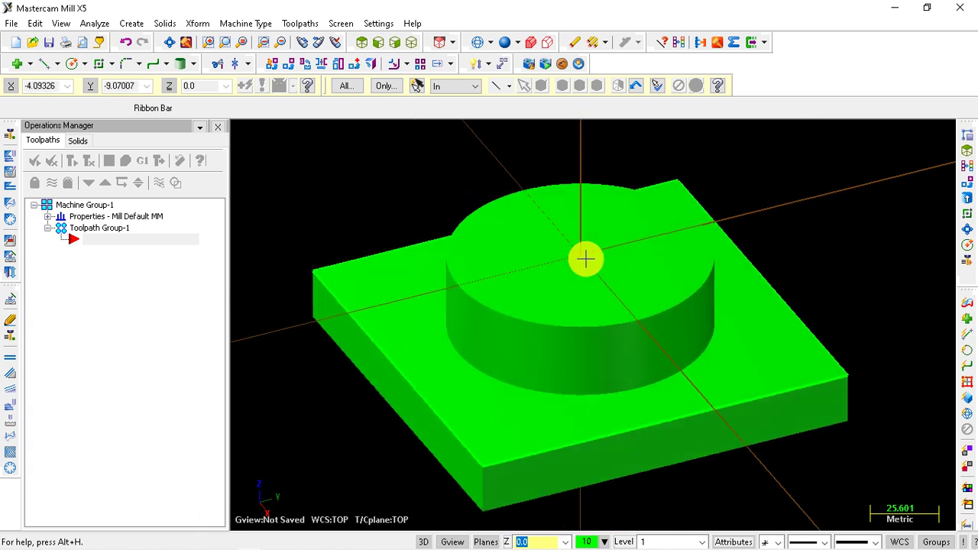
Create a Curve on One Edge along the boss's top edge from its cylindrical wall.
left_click(134, 24)
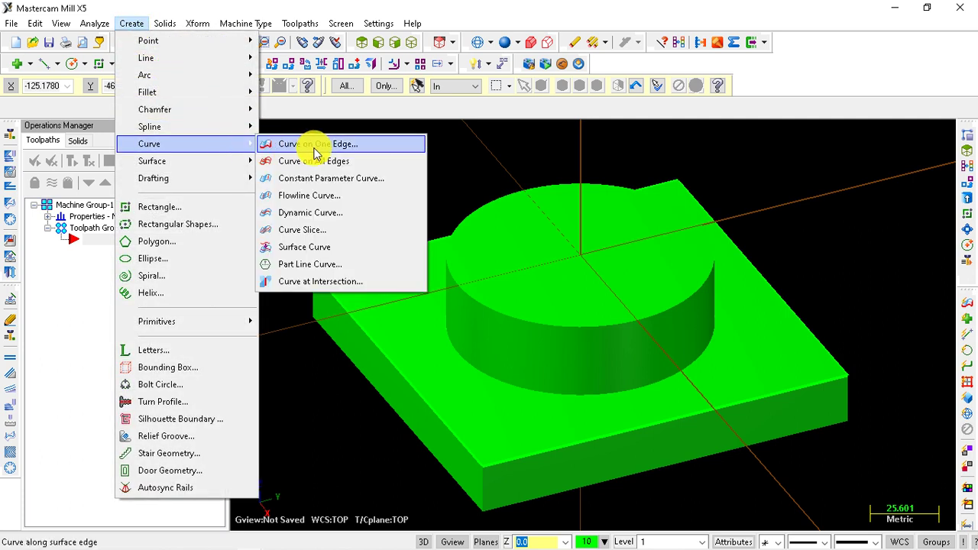
left_click(357, 151)
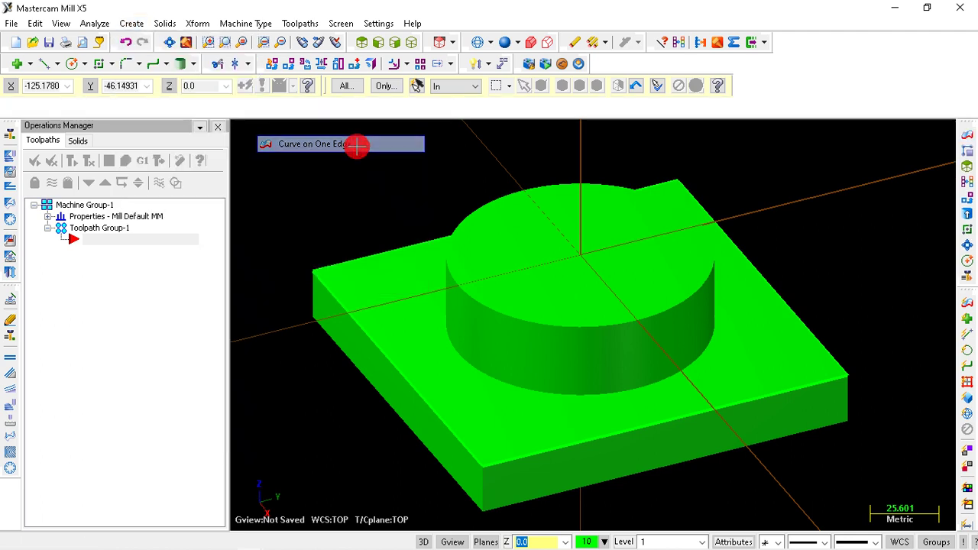
left_click(477, 299)
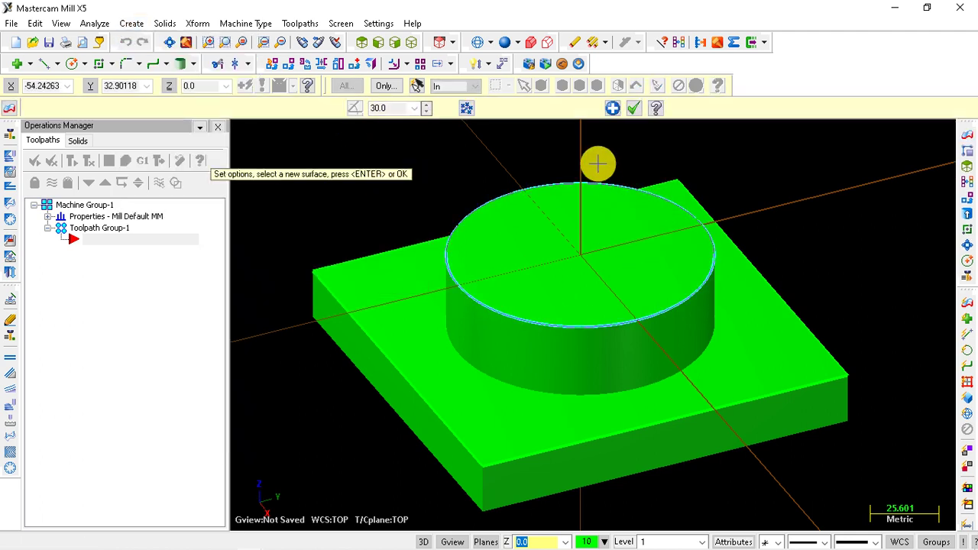
left_click(632, 111)
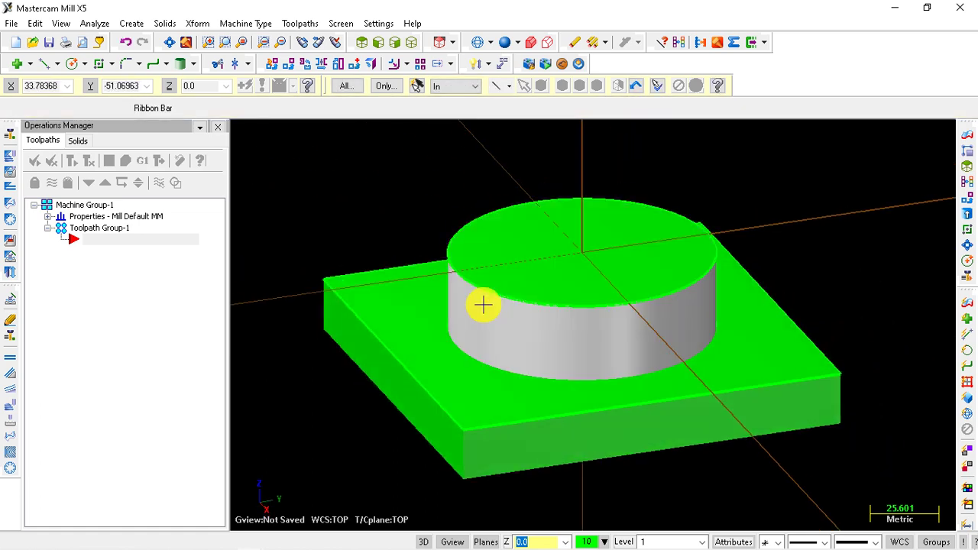
scroll(482, 305, "up", 2)
middle_click_drag(489, 285, 471, 344)
scroll(472, 344, "down", 2)
middle_click_drag(539, 338, 539, 350)
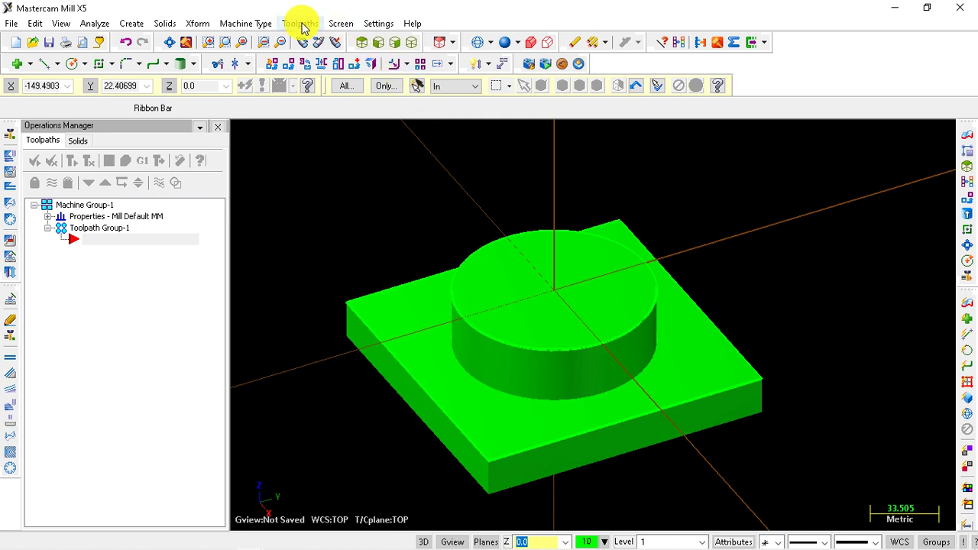
Start a contour toolpath, accept the default NC name, and switch chaining to Window mode.
left_click(300, 23)
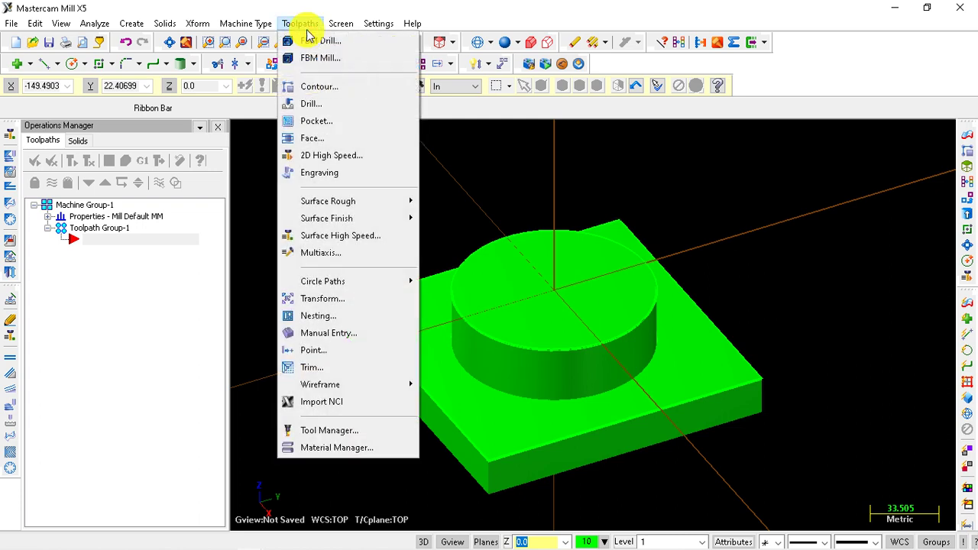
left_click(316, 85)
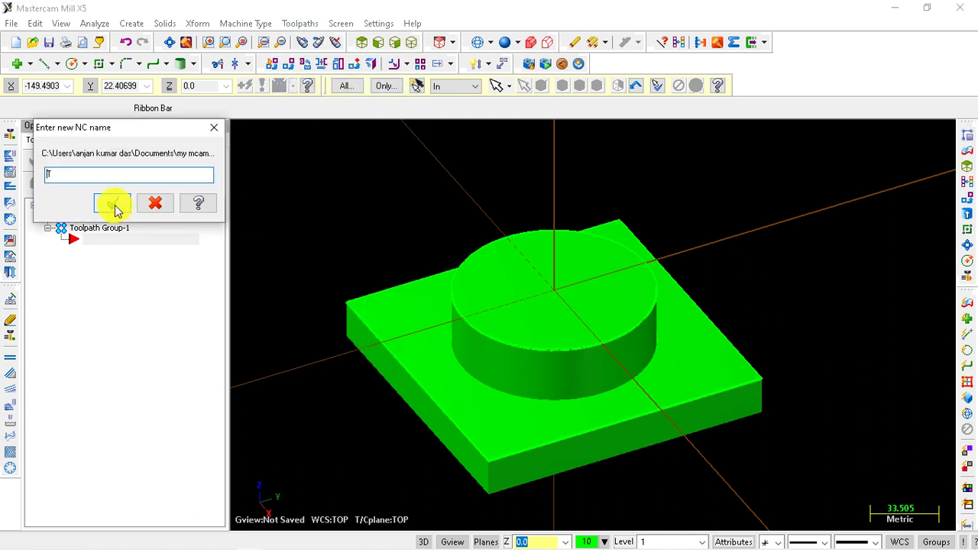
left_click(113, 204)
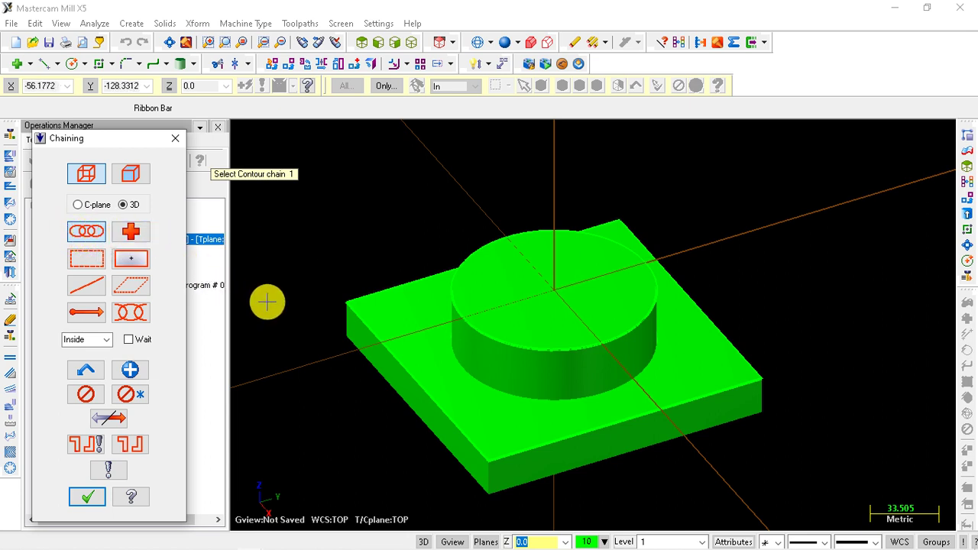
left_click(78, 260)
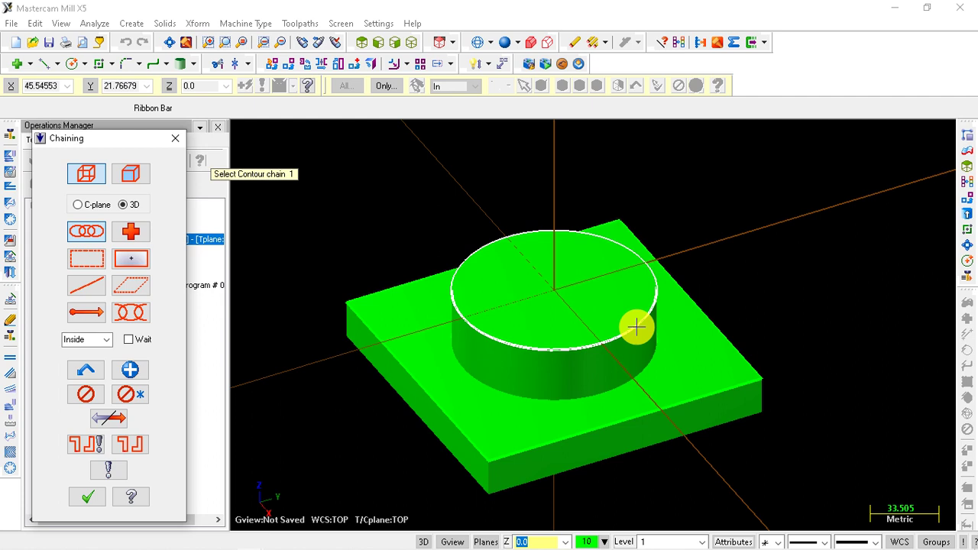
Chain the boss's circular top edge and reverse the chain direction.
left_click(612, 337)
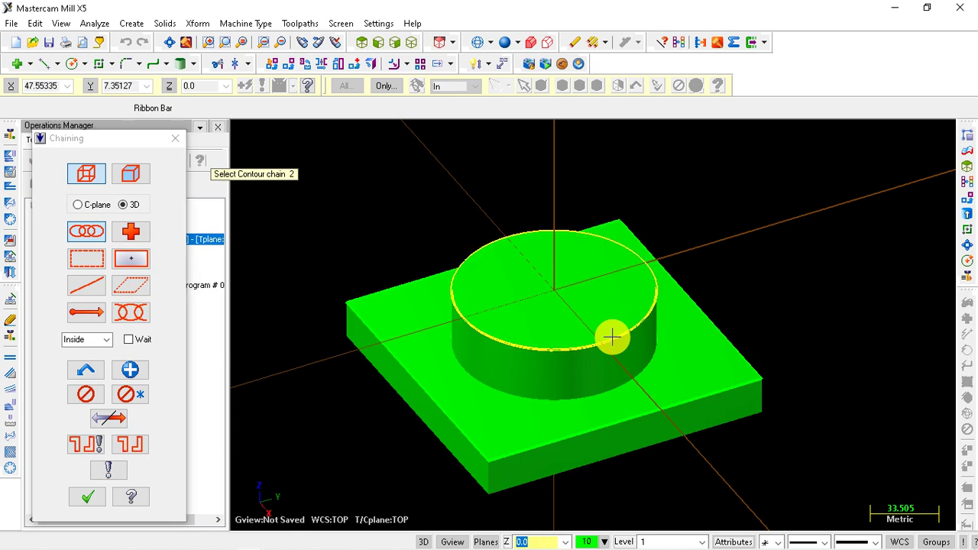
mouse_move(768, 332)
middle_mouse_down()
mouse_move(742, 392)
mouse_move(751, 389)
mouse_move(762, 276)
mouse_move(681, 318)
mouse_move(711, 359)
mouse_move(818, 308)
mouse_move(724, 372)
mouse_move(578, 397)
mouse_move(689, 392)
mouse_move(795, 340)
mouse_move(819, 390)
middle_mouse_up()
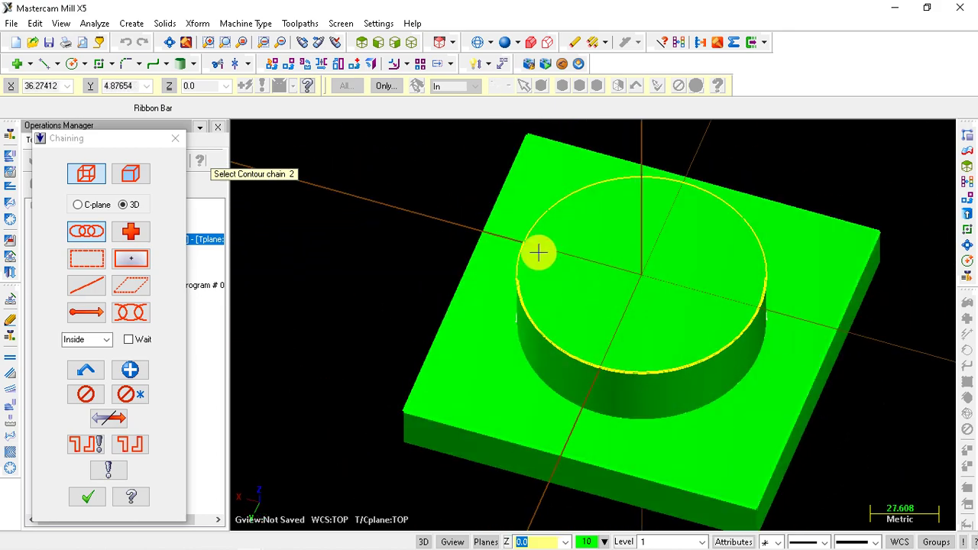
scroll(563, 267, "up", 2)
scroll(517, 280, "up", 2)
mouse_move(632, 277)
middle_mouse_down()
mouse_move(531, 242)
mouse_move(448, 286)
mouse_move(354, 282)
mouse_move(677, 387)
mouse_move(660, 319)
mouse_move(616, 343)
mouse_move(766, 358)
middle_mouse_up()
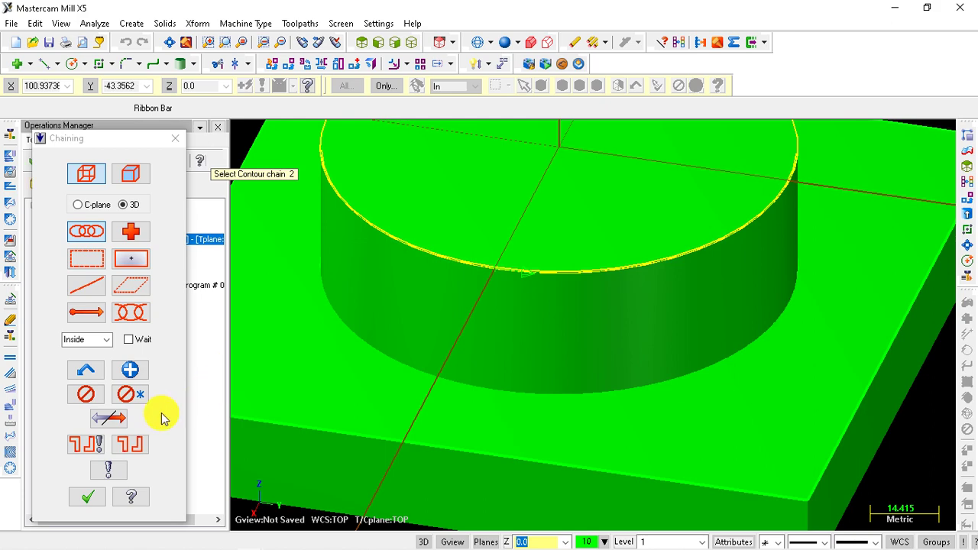
left_click(117, 420)
Check the chain arrow from several views, re-pick the top edge, and accept the chain.
scroll(519, 268, "up", 1)
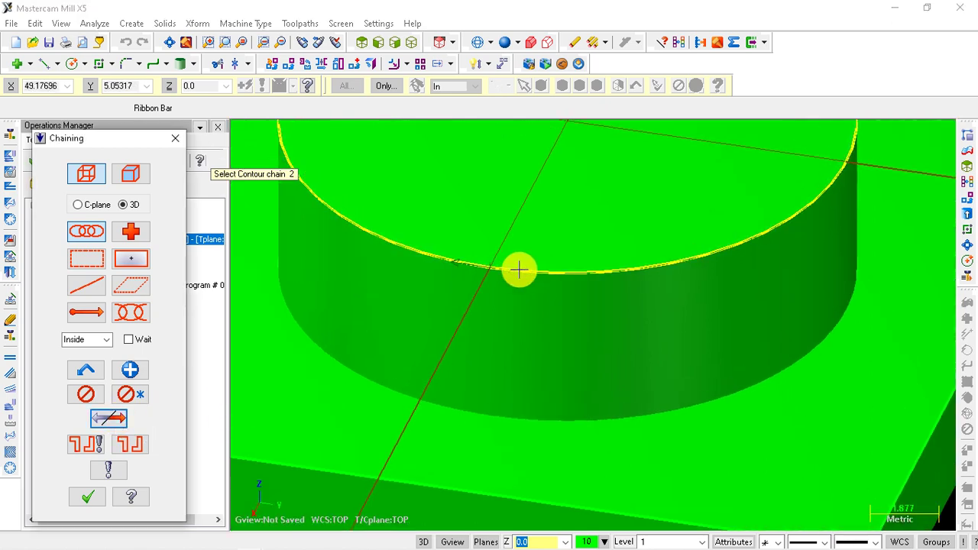
scroll(619, 224, "up", 1)
mouse_move(618, 224)
middle_mouse_down()
mouse_move(664, 253)
mouse_move(685, 234)
mouse_move(646, 234)
middle_mouse_up()
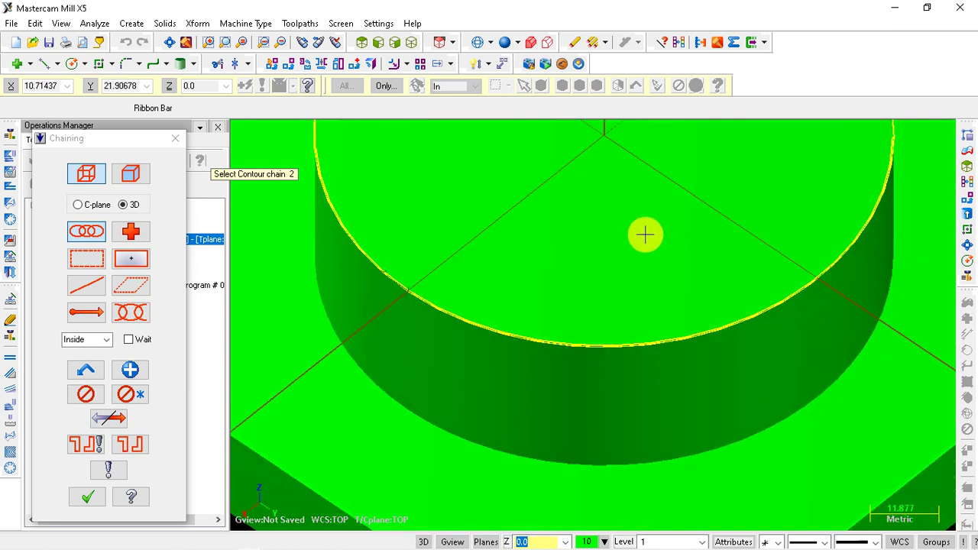
scroll(372, 294, "up", 1)
scroll(458, 321, "down", 1)
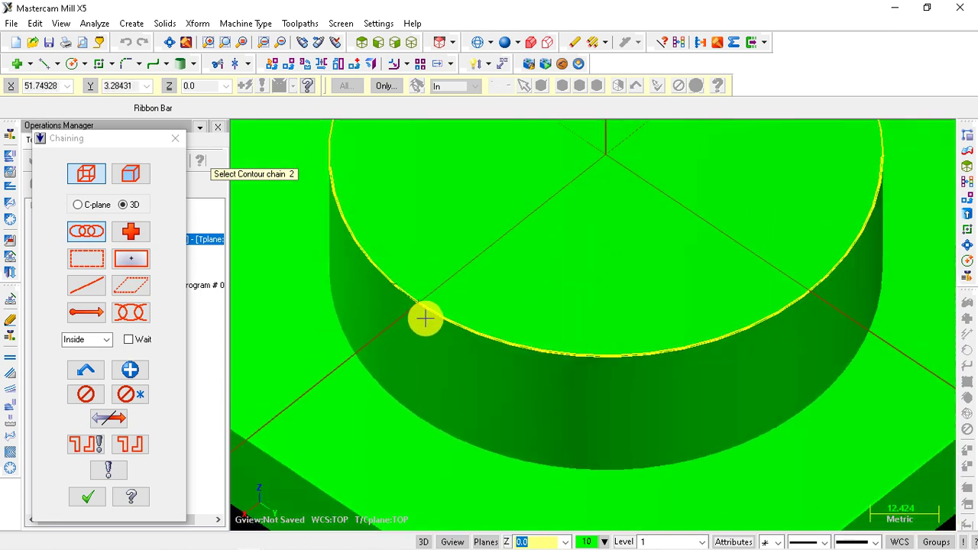
scroll(428, 343, "down", 1)
scroll(485, 419, "down", 2)
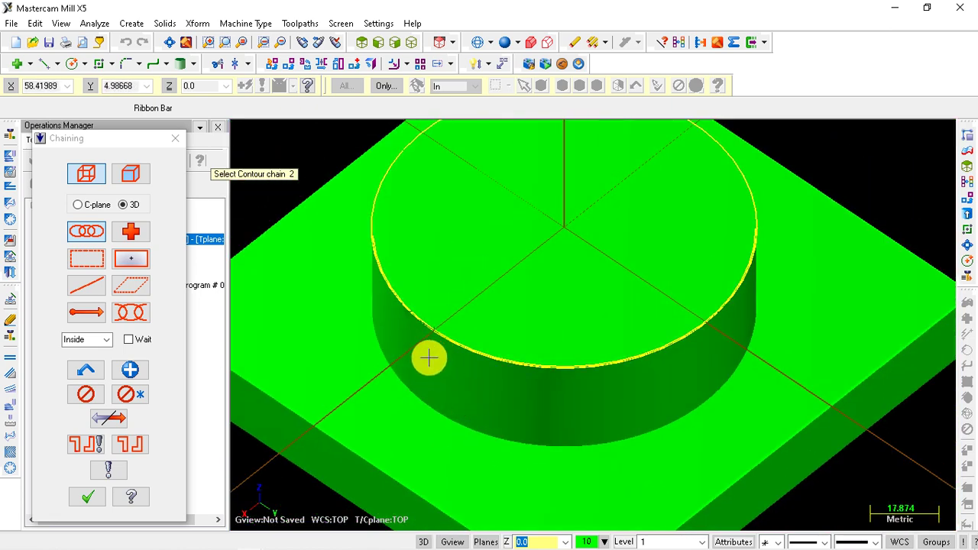
mouse_move(557, 285)
middle_mouse_down()
mouse_move(577, 299)
mouse_move(554, 311)
middle_mouse_up()
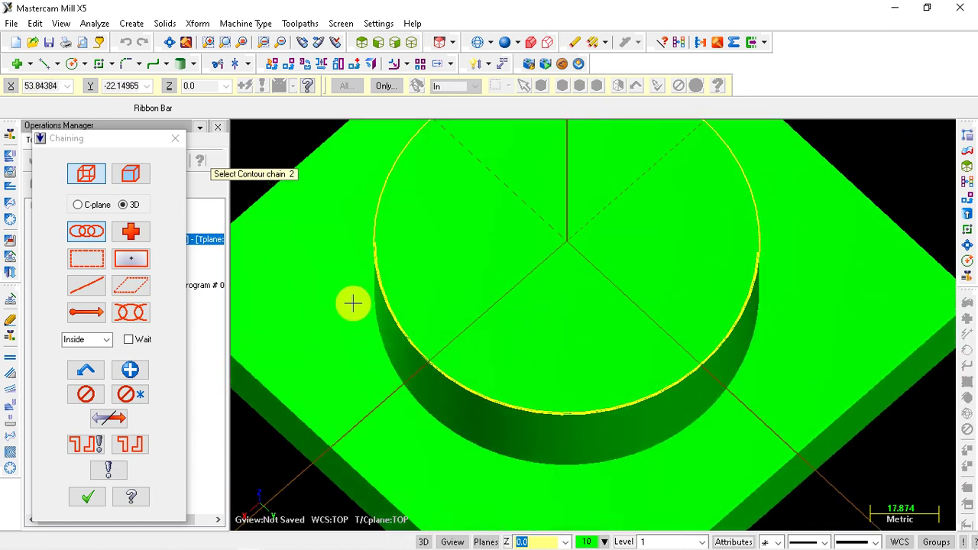
mouse_move(585, 396)
middle_mouse_down()
mouse_move(660, 366)
mouse_move(694, 310)
middle_mouse_up()
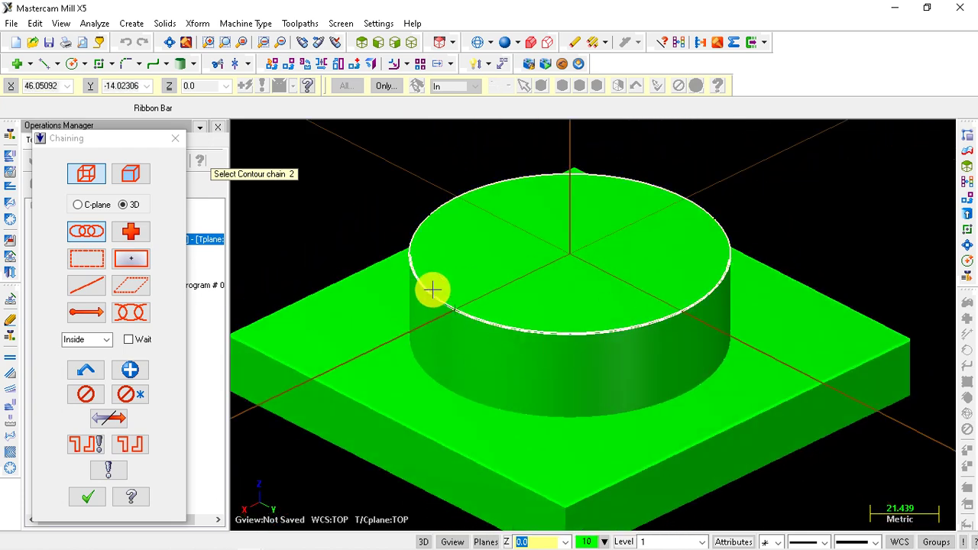
left_click(457, 302)
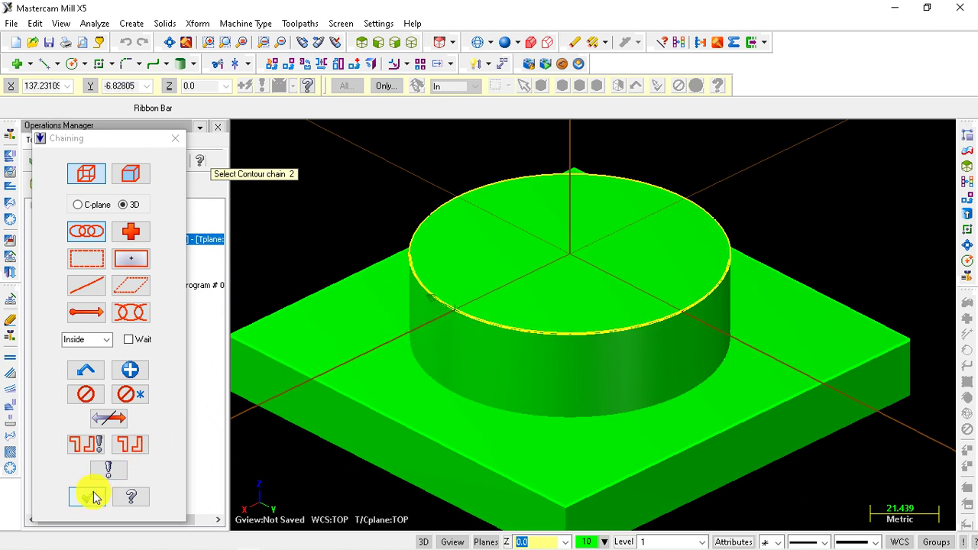
left_click(90, 497)
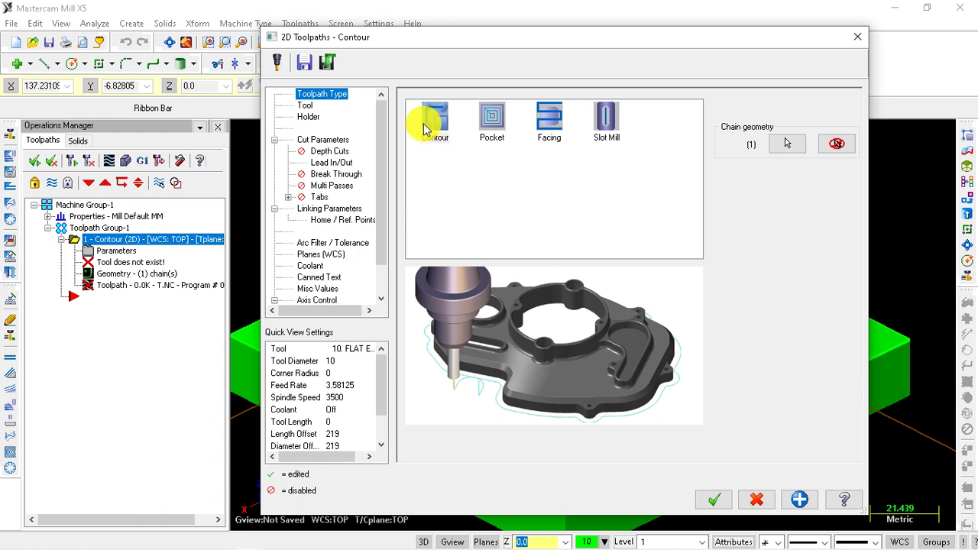
Go to the contour's tool page and bring up the empty tool list's options.
left_click(306, 107)
right_click(464, 163)
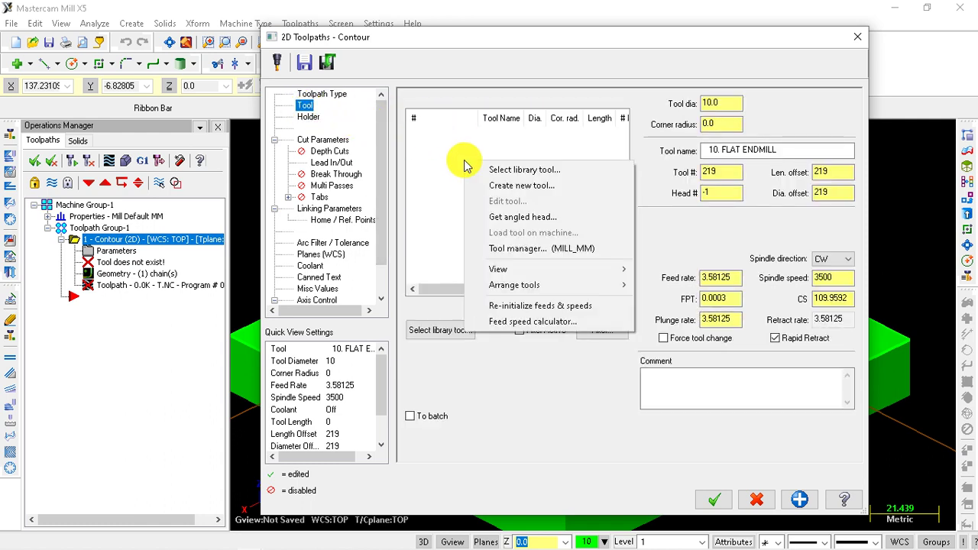
left_click(449, 153)
left_click(305, 106)
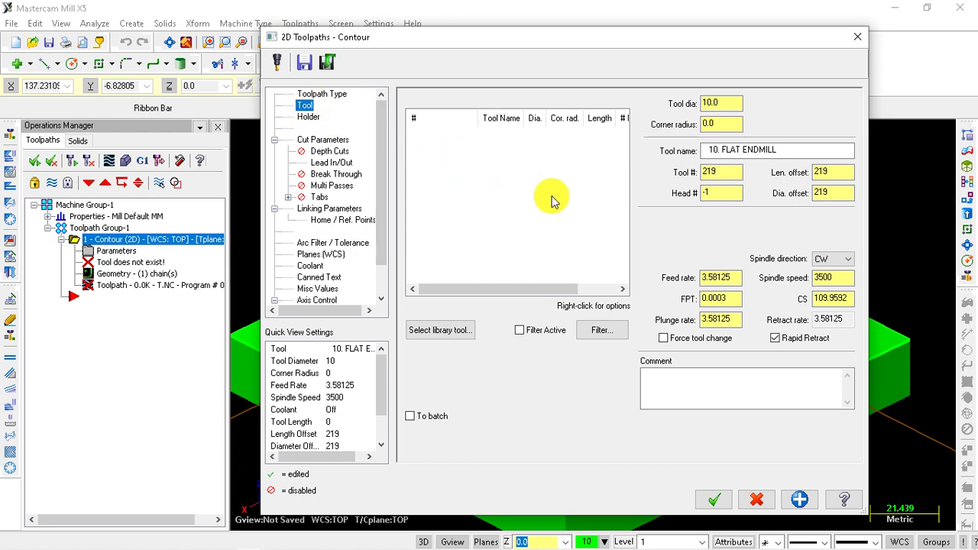
right_click(495, 161)
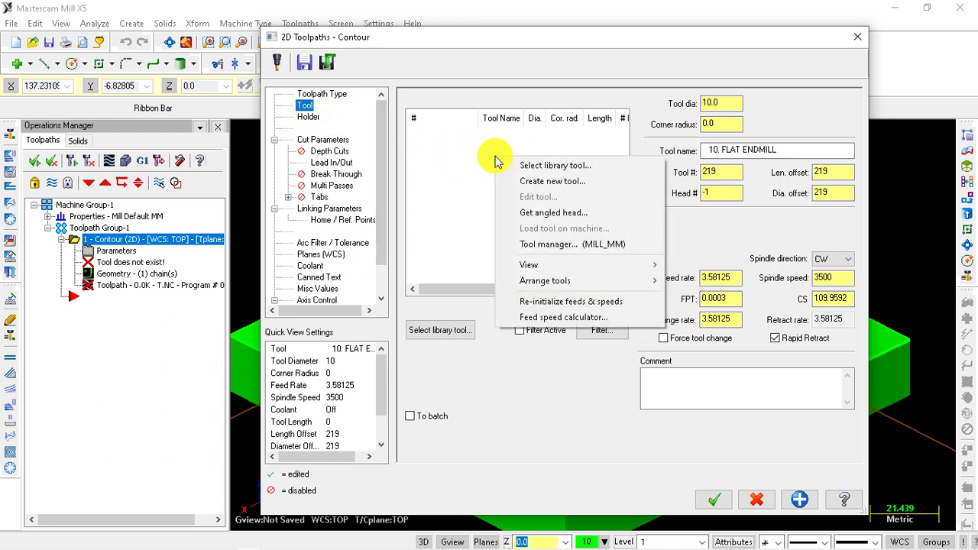
left_click(469, 147)
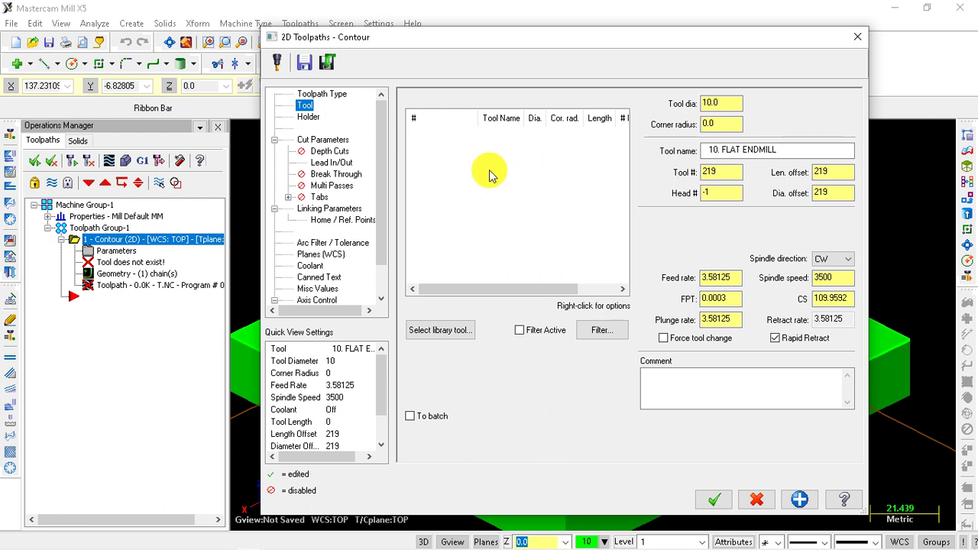
Browse the MILL_MM tool library without choosing a tool, then start creating a new tool.
right_click(493, 168)
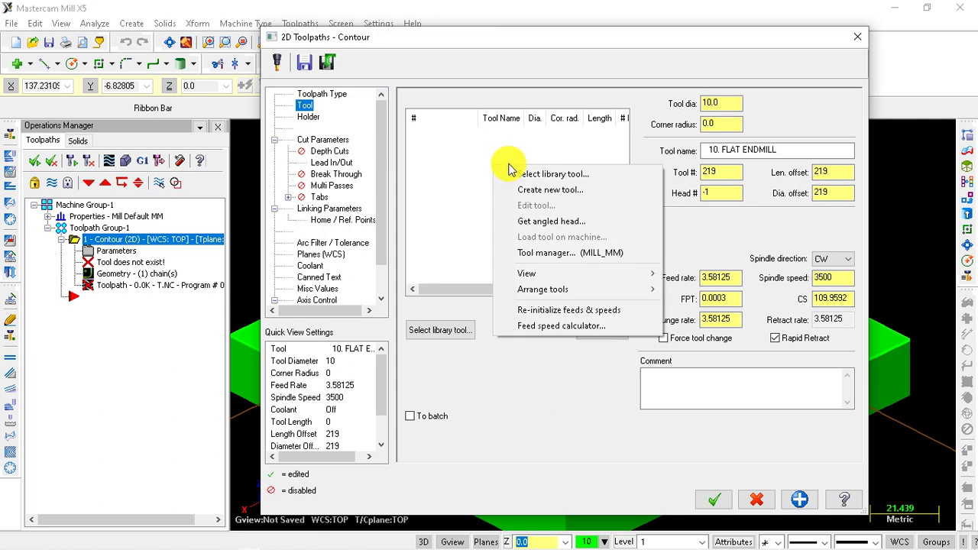
left_click(559, 174)
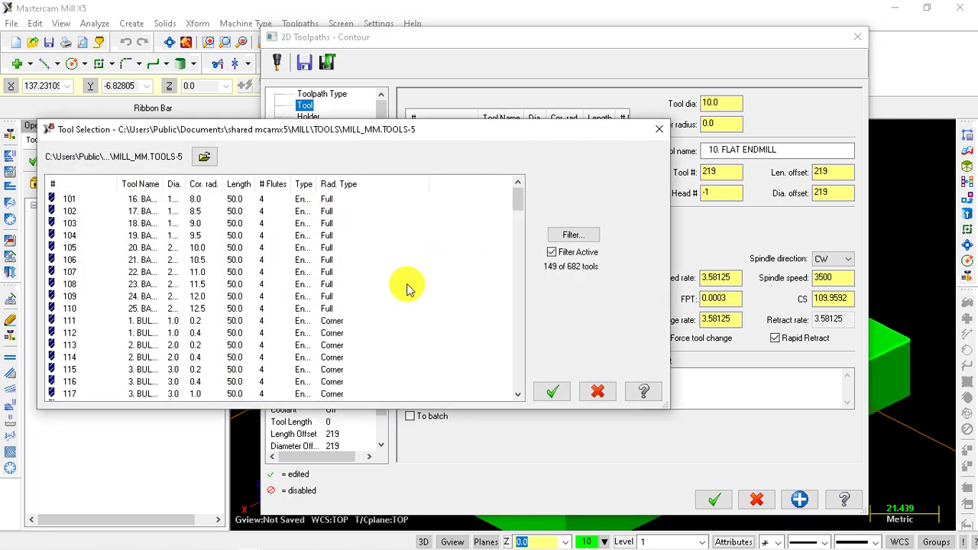
left_click(667, 138)
right_click(505, 159)
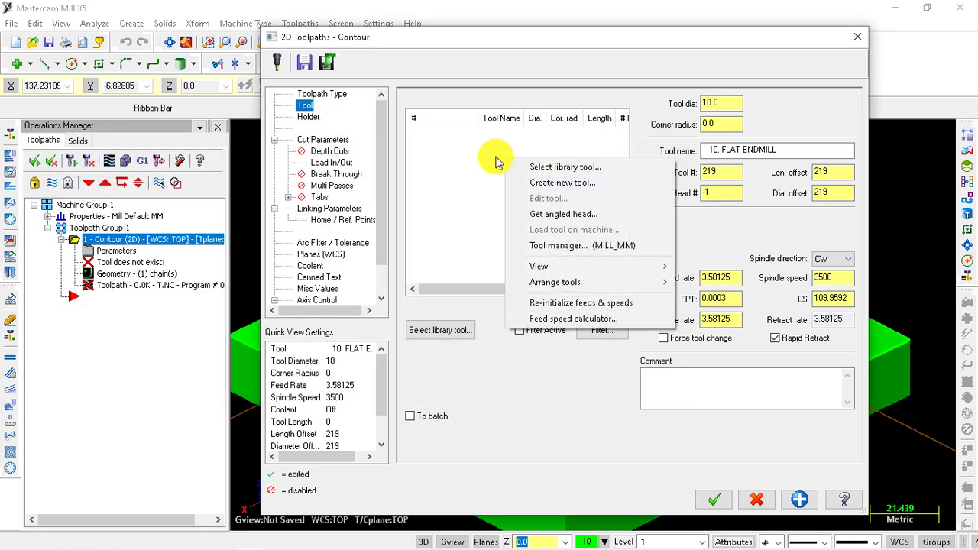
left_click(556, 186)
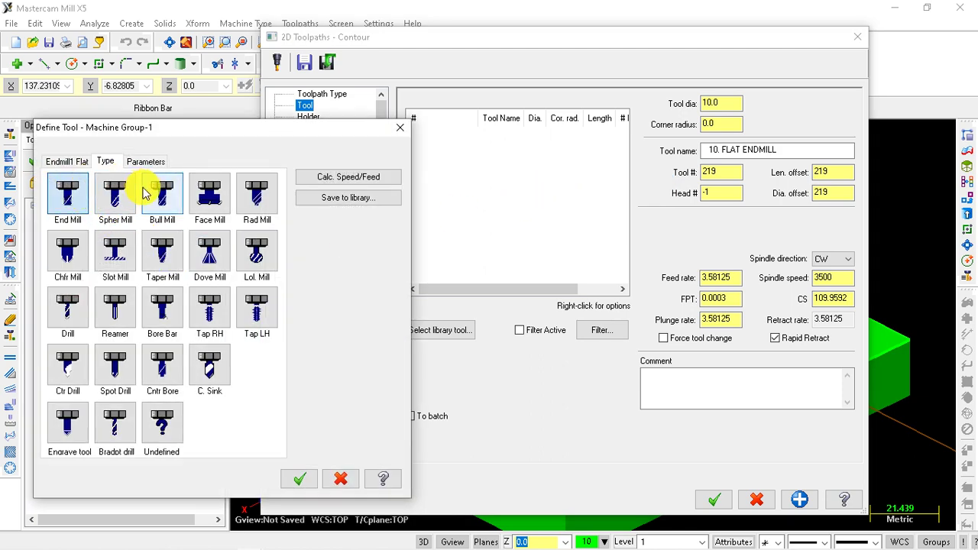
Define a new flat end mill with a 20 mm diameter and confirm it.
left_click(79, 164)
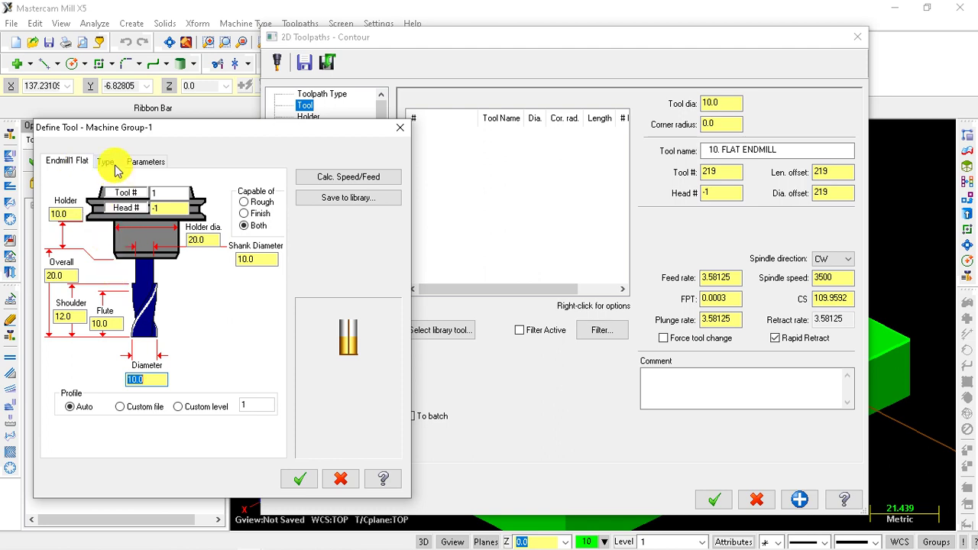
left_click(108, 160)
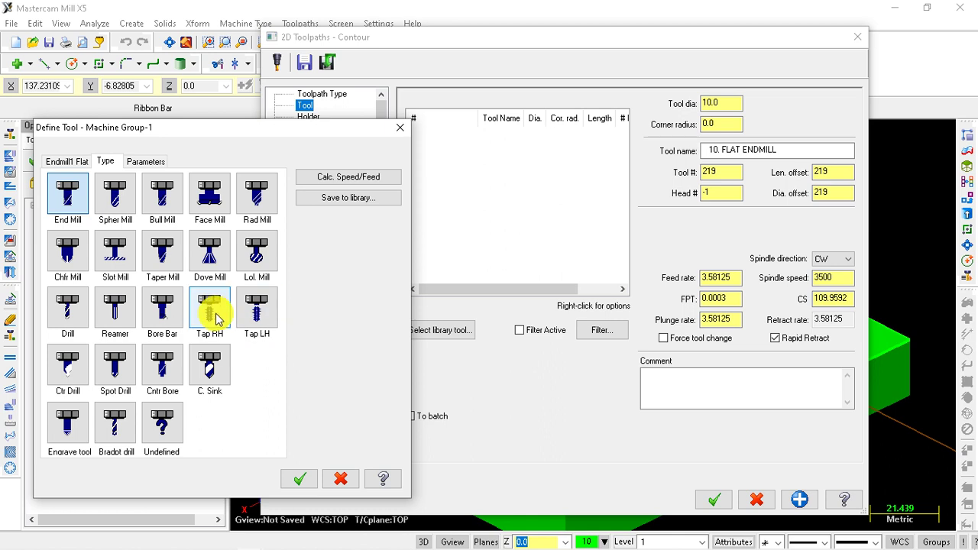
left_click(68, 208)
type("20")
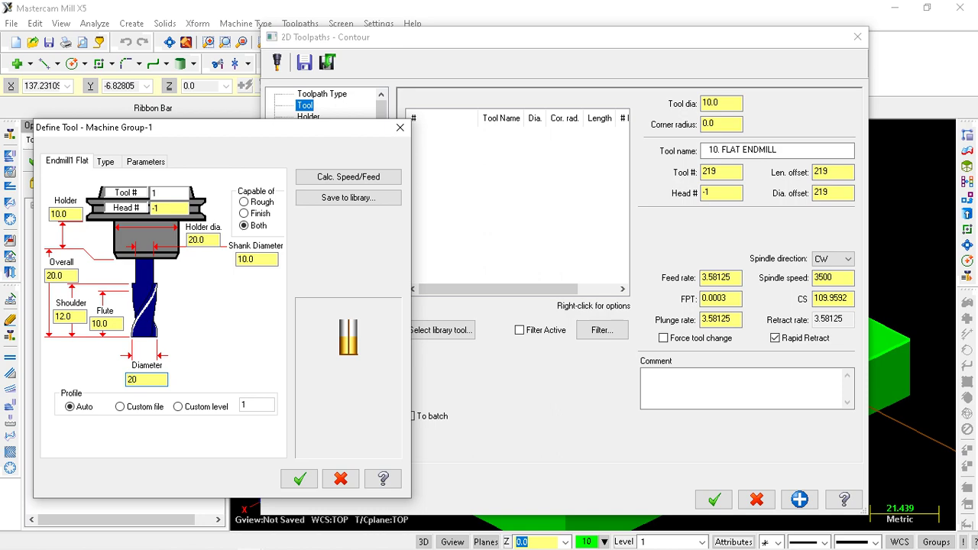
left_click(292, 481)
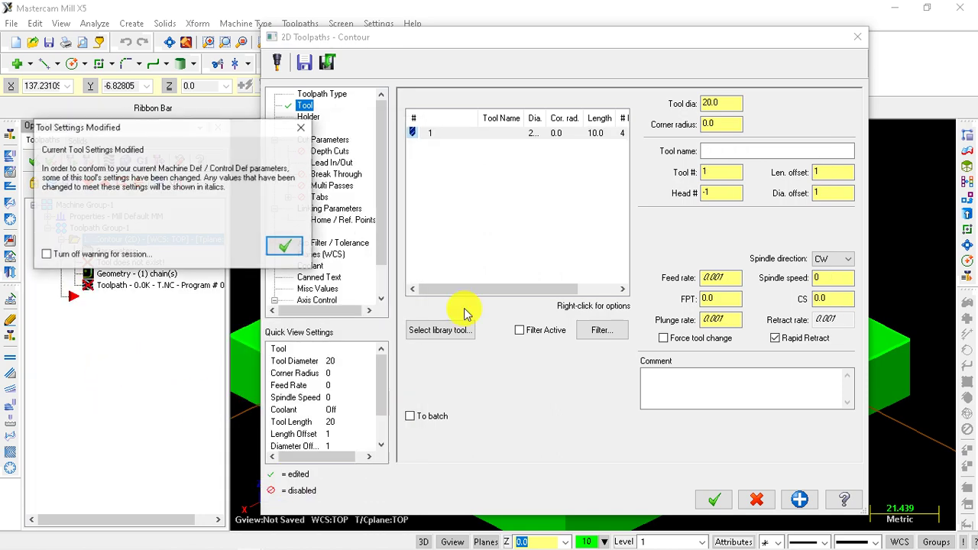
left_click(288, 250)
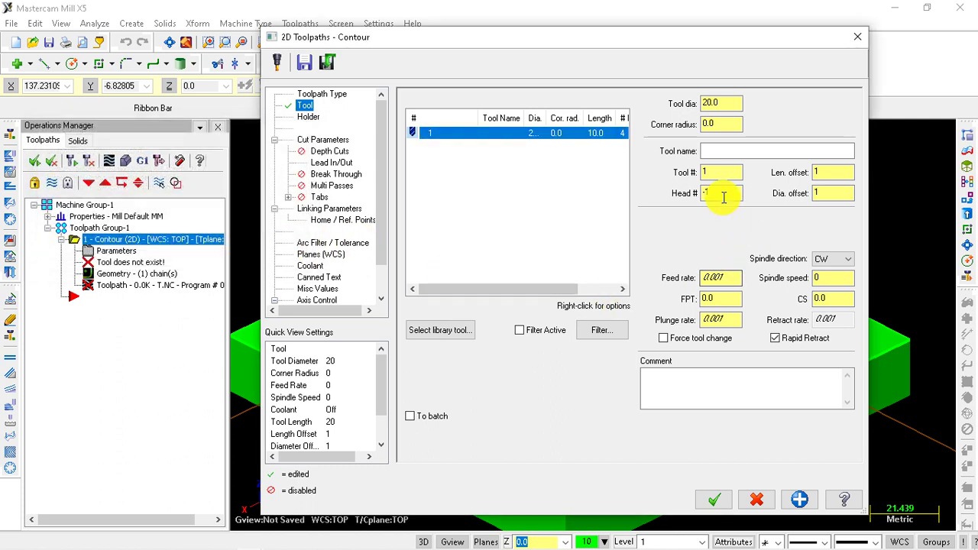
Name the tool '20flat end mill' and review its tool number and offset values.
left_click(735, 151)
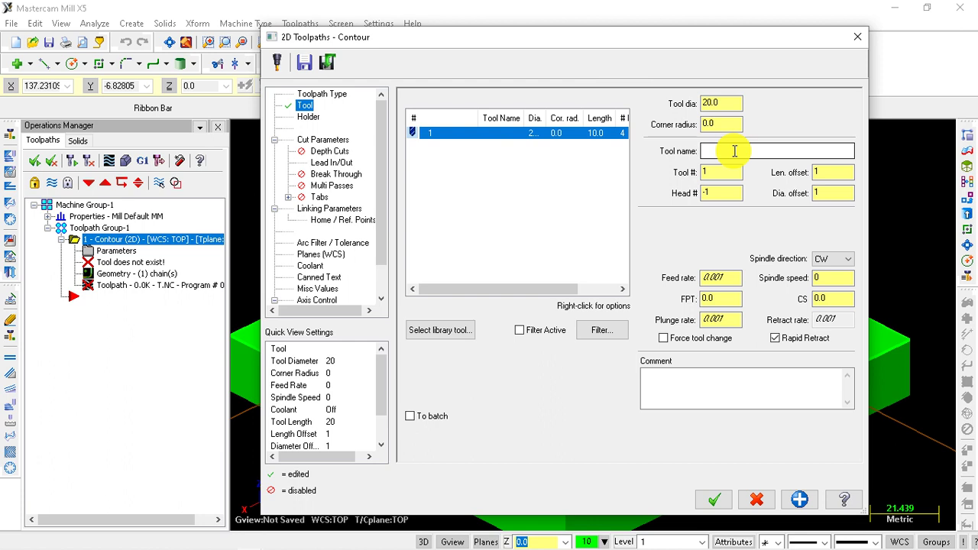
left_click(734, 151)
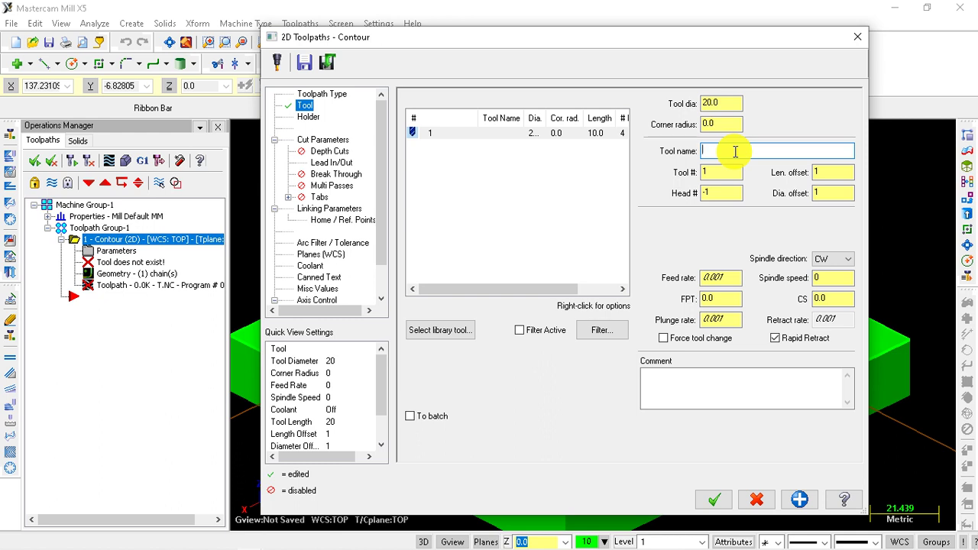
type("20flat end mill")
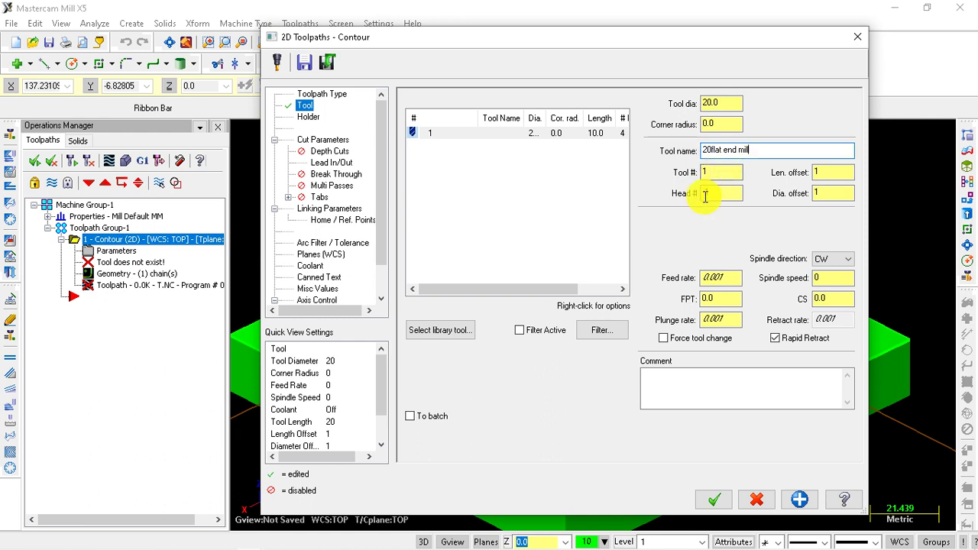
left_click(667, 373)
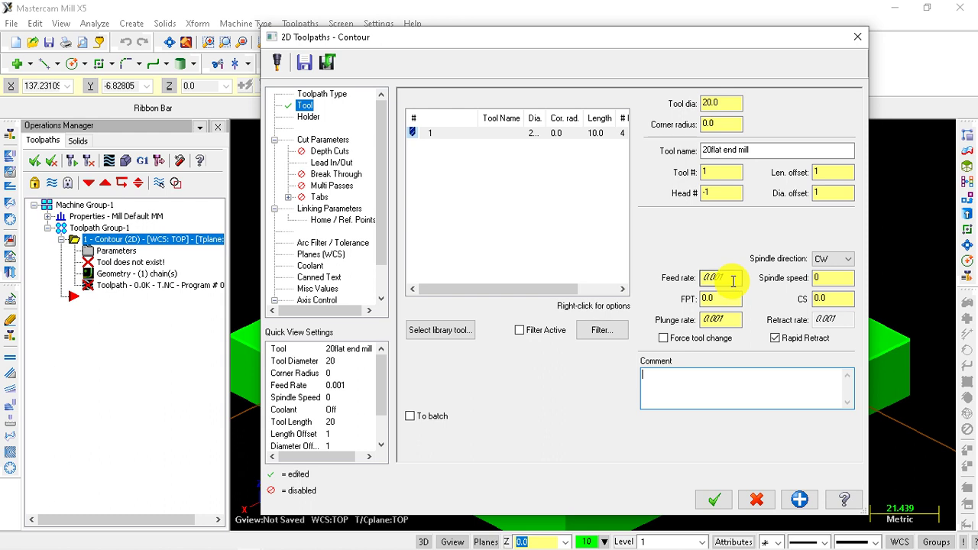
double_click(716, 172)
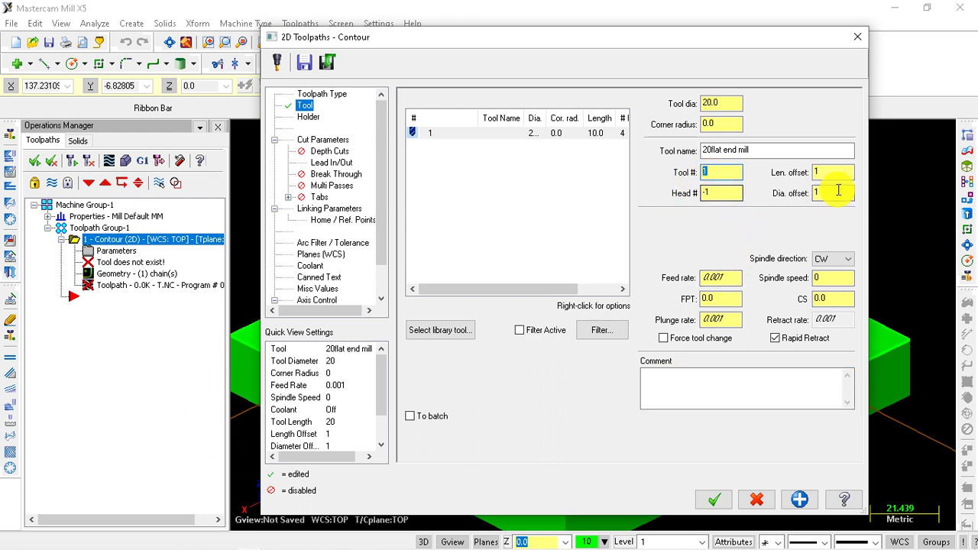
double_click(821, 173)
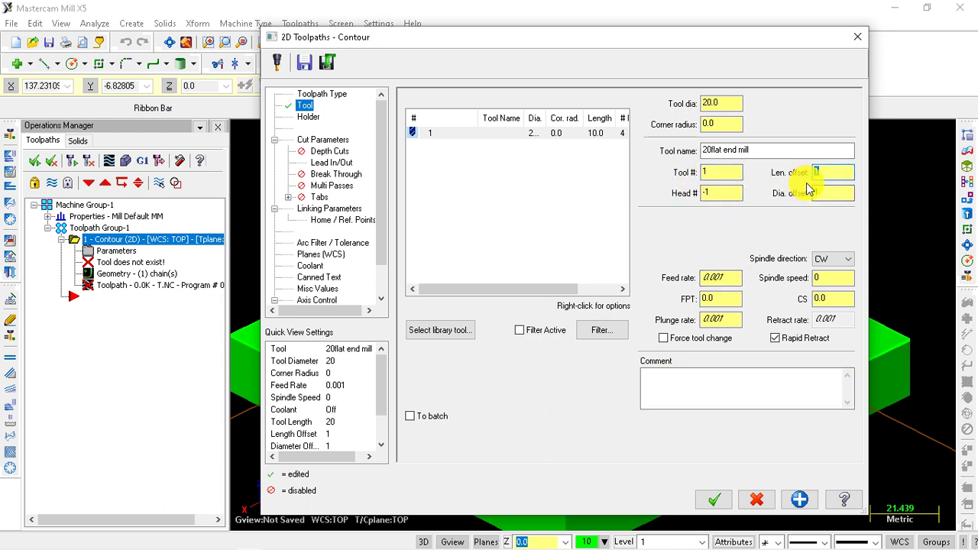
double_click(848, 194)
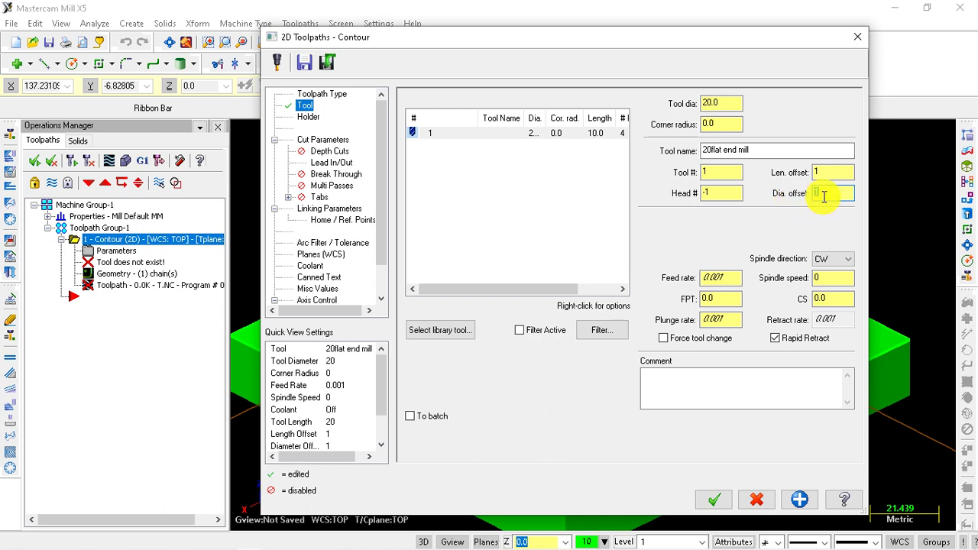
double_click(727, 173)
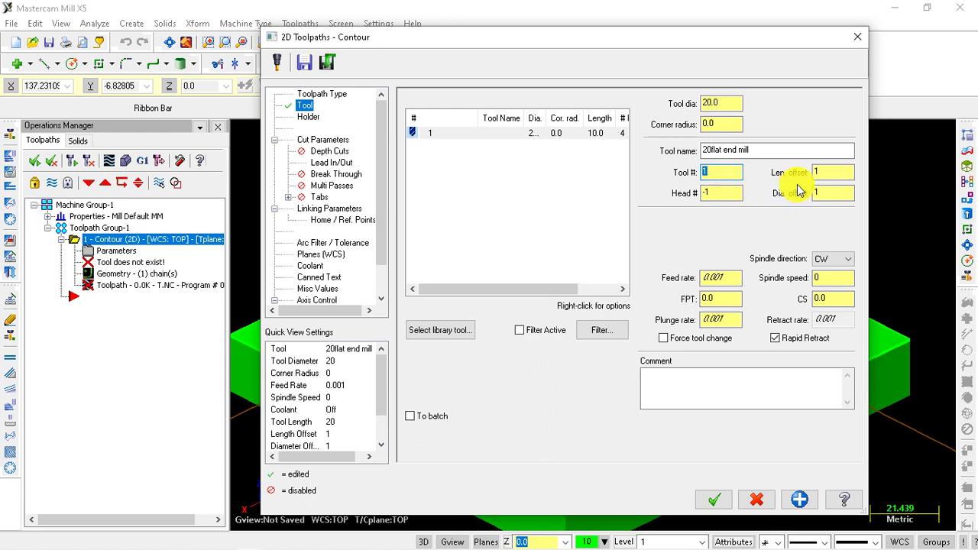
double_click(816, 172)
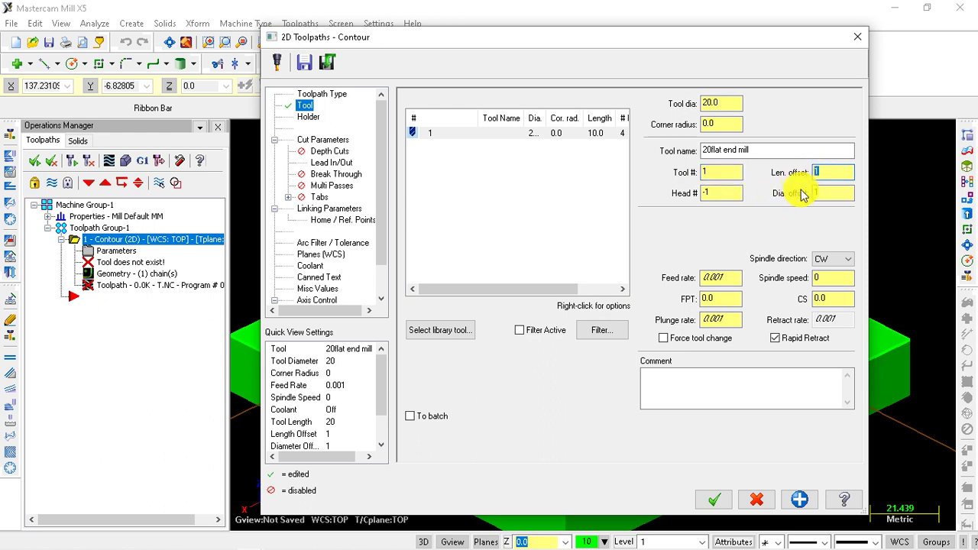
Set feed 1000, spindle 2000, plunge 300 and comment '20FLAT ENDMILL OUTER WITH RAMP'.
double_click(732, 278)
type("1000")
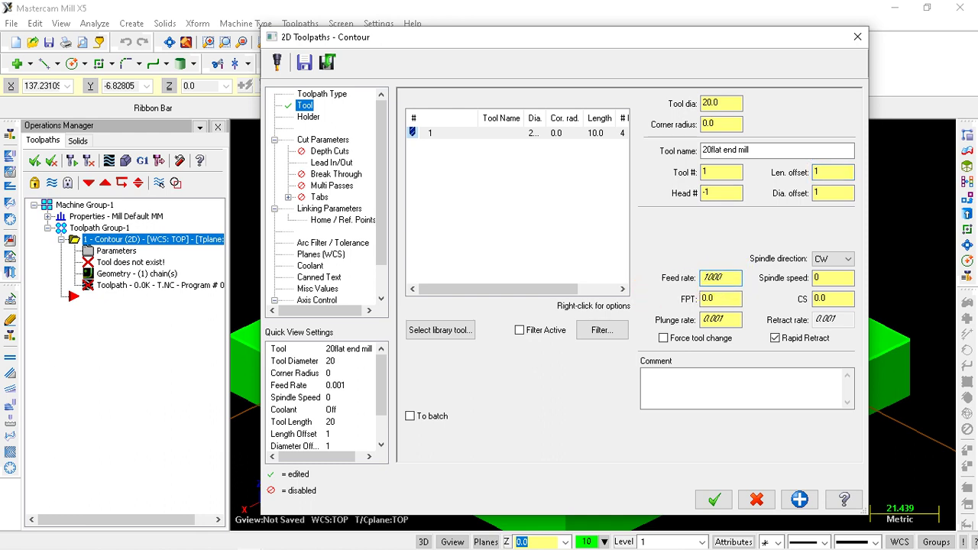
key("Tab")
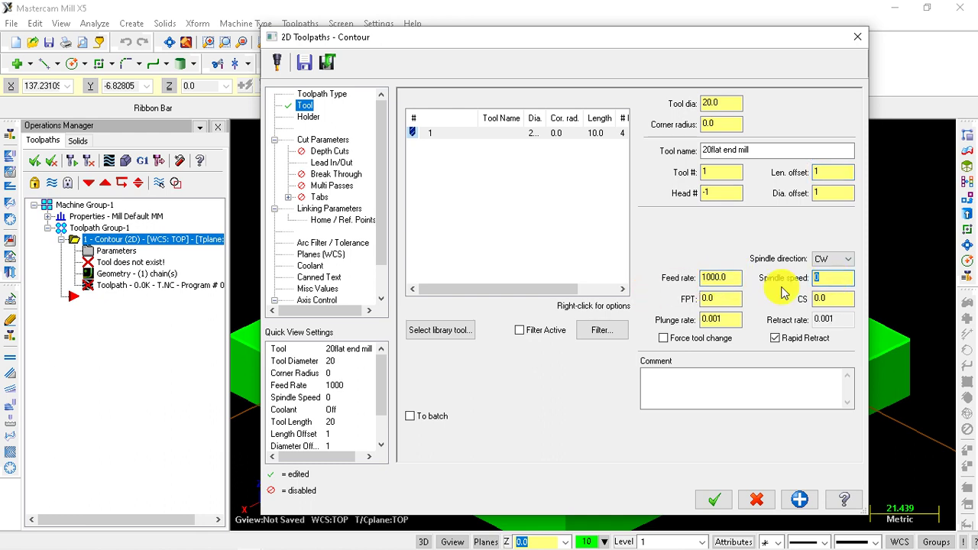
type("2000")
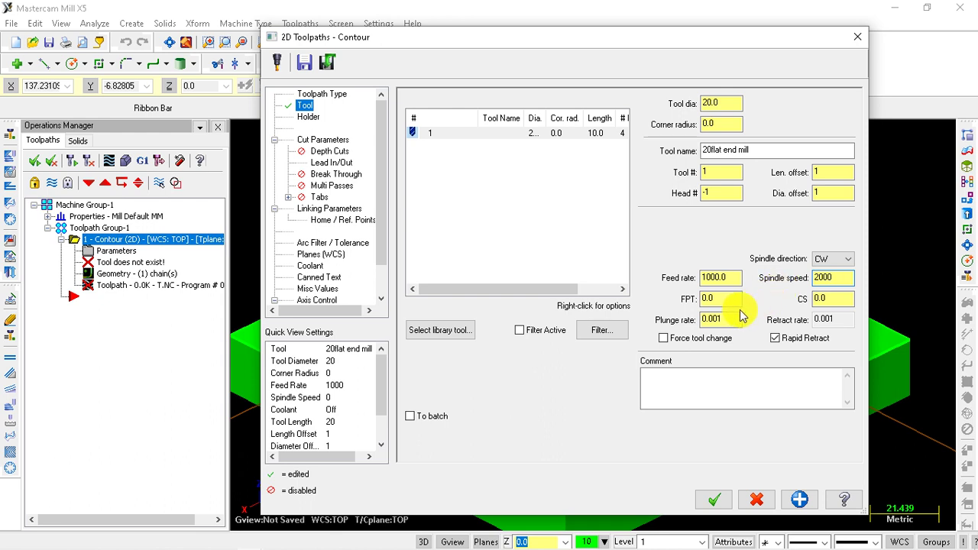
left_click(732, 318)
type("300")
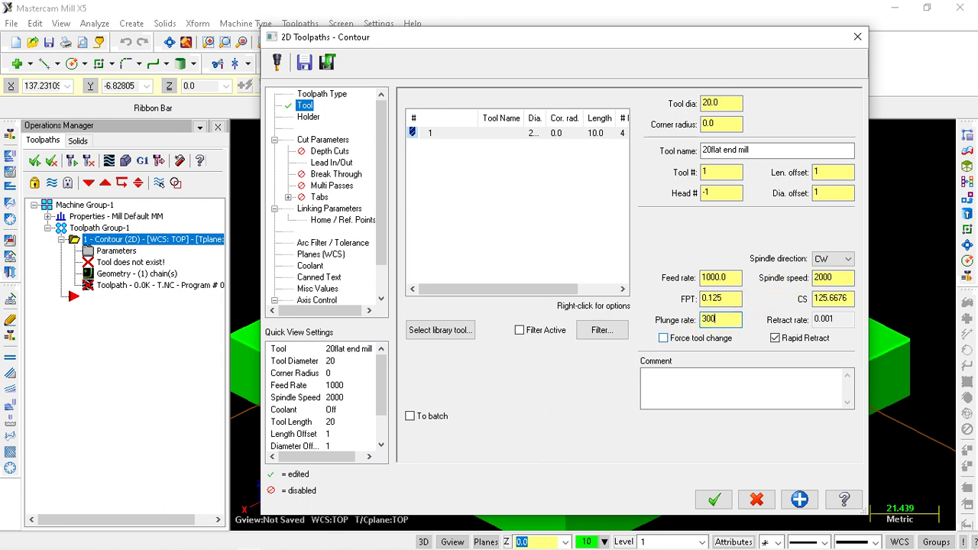
left_click(690, 382)
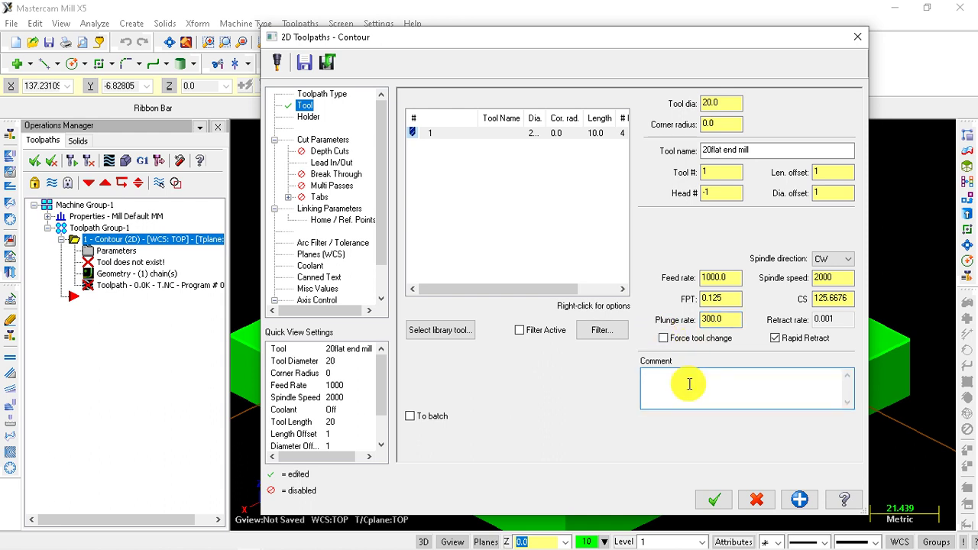
type("20F")
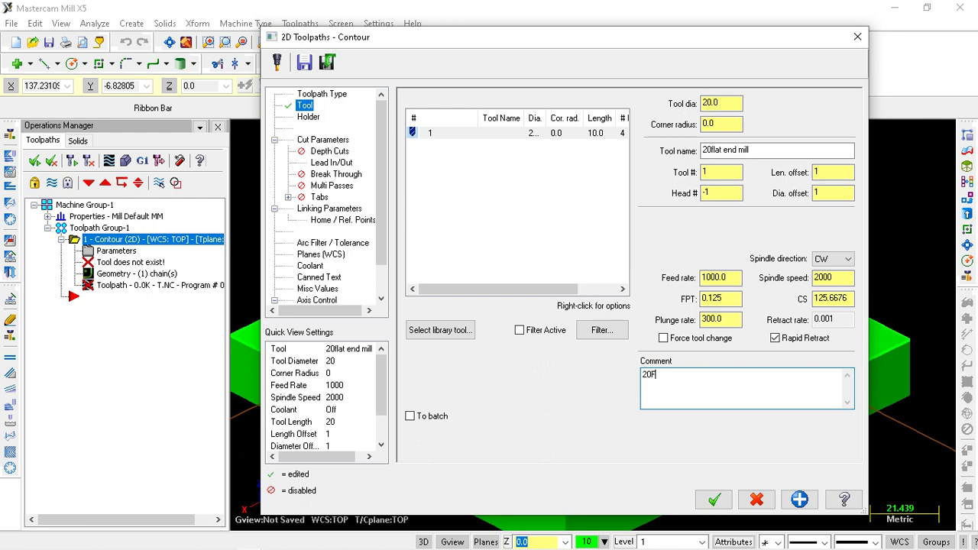
type("LAT ENDMILL OUTER WITH RAMP")
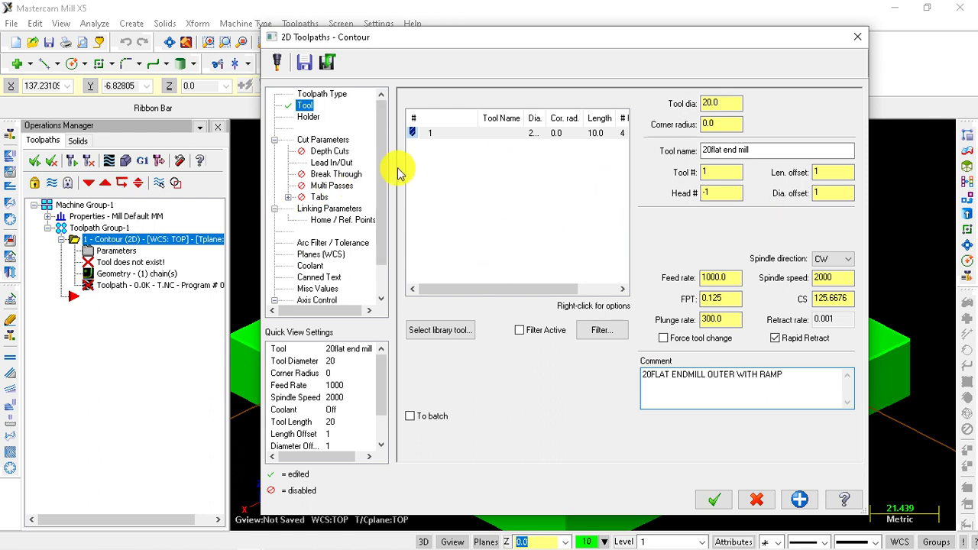
left_click(308, 118)
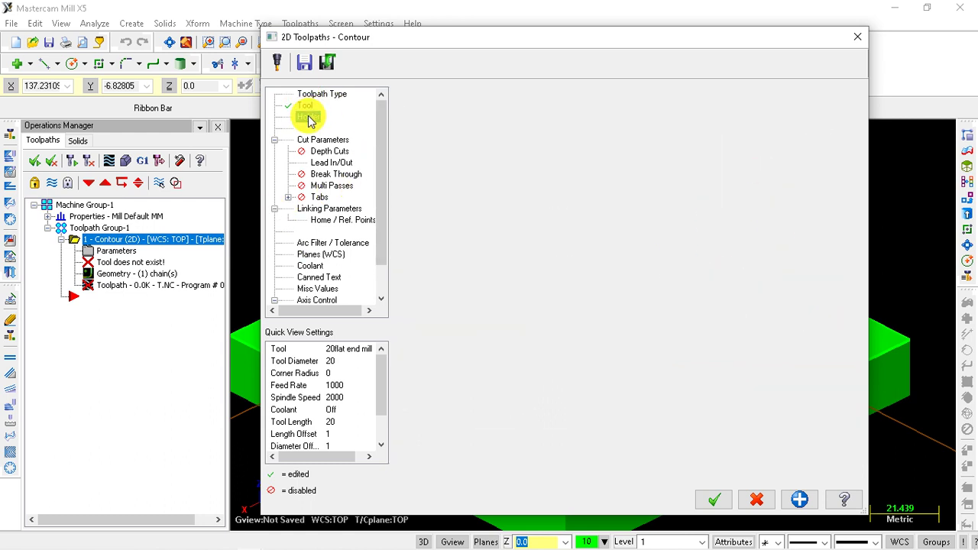
On Cut Parameters, keep Computer compensation and show the contour type choices.
left_click(324, 142)
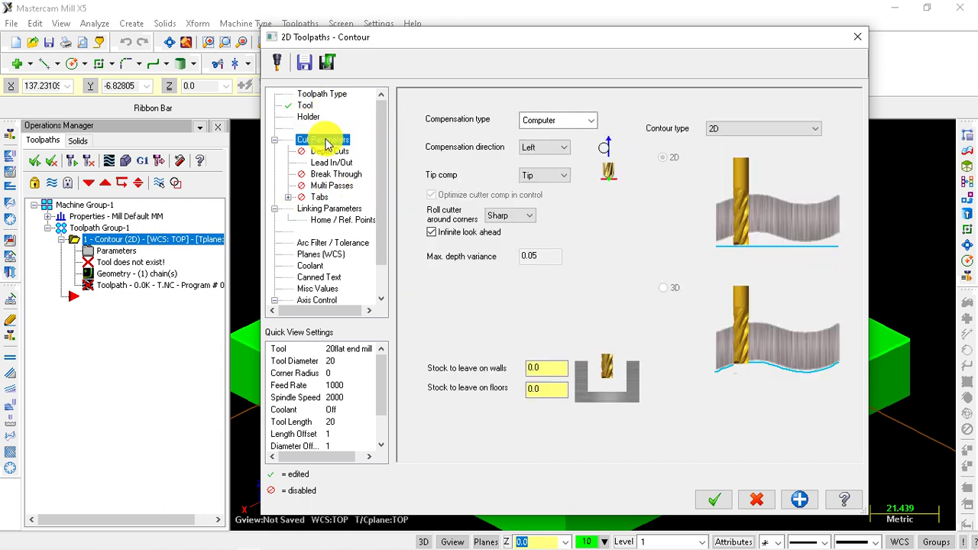
left_click(592, 122)
left_click(593, 124)
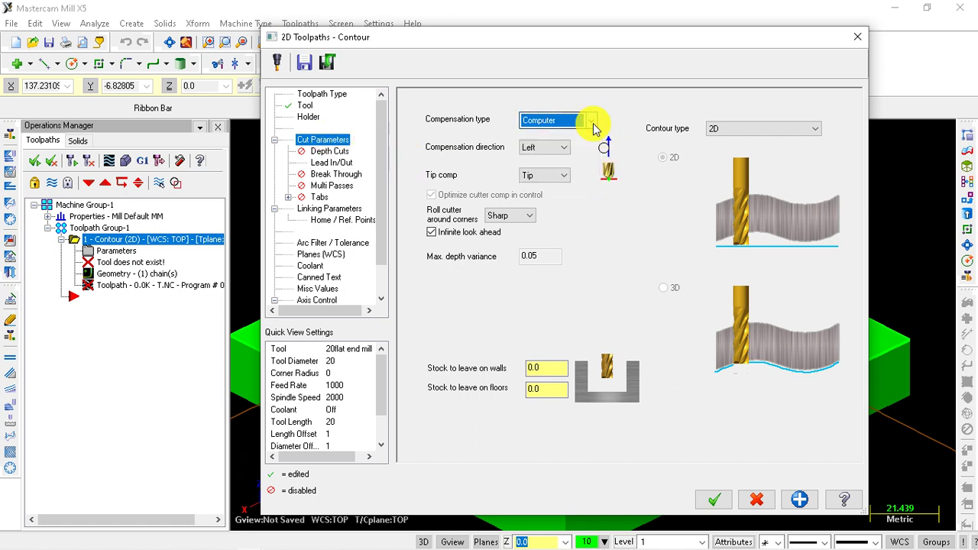
left_click(593, 122)
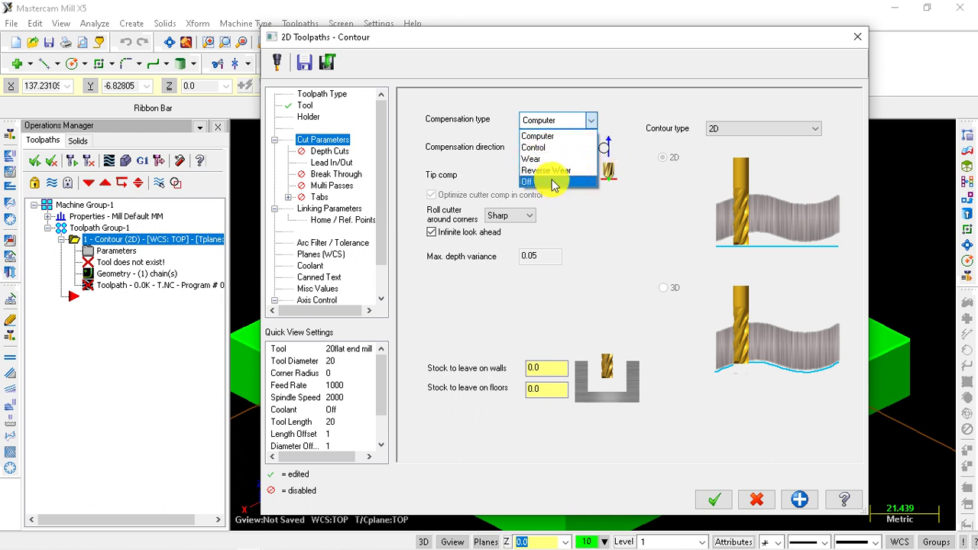
left_click(591, 123)
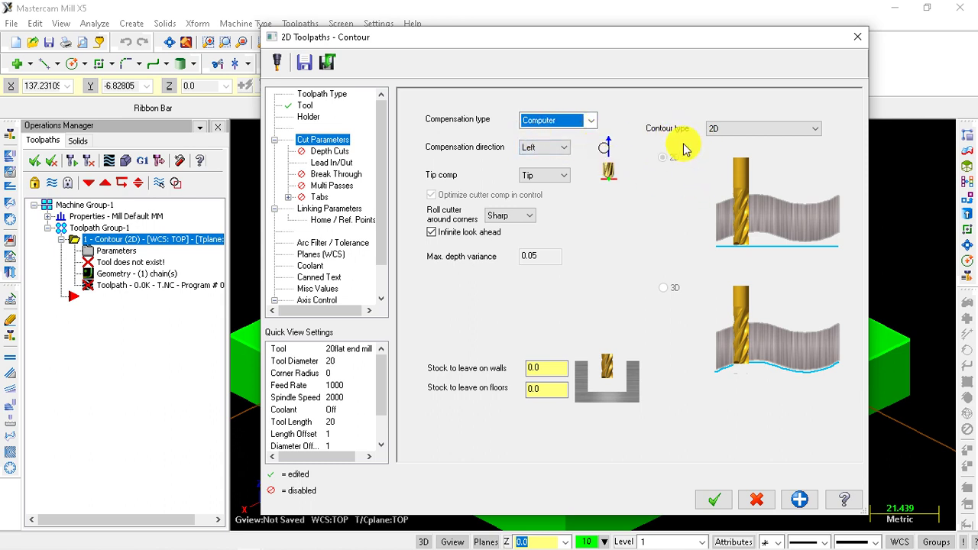
left_click(782, 135)
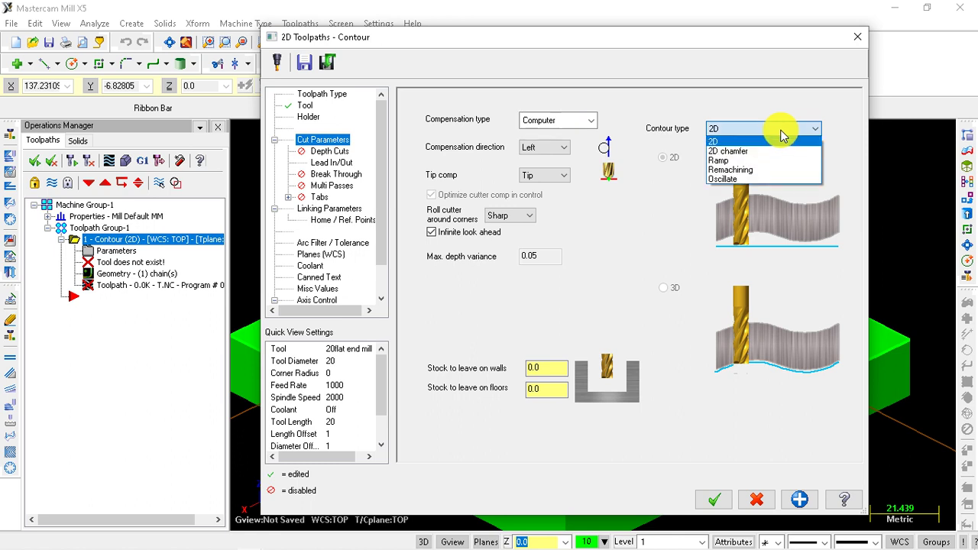
Set the contour type to Ramp by Angle at 1°, with one-way ramping for open contours.
left_click(730, 162)
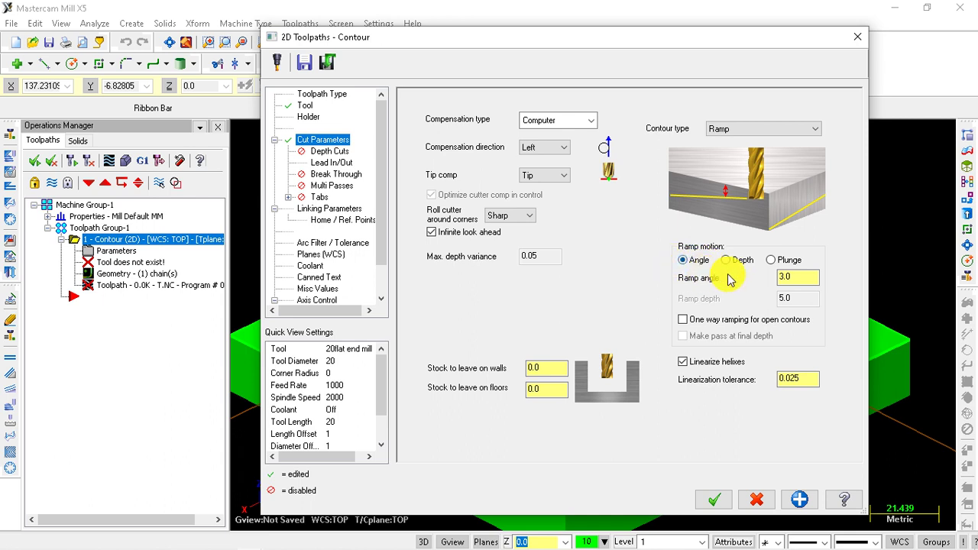
left_click(725, 260)
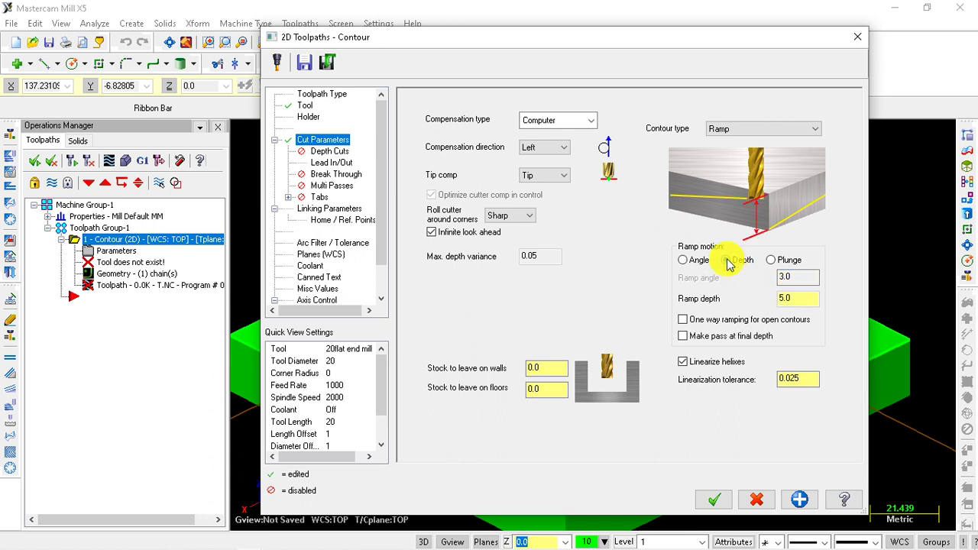
left_click(772, 261)
left_click(683, 260)
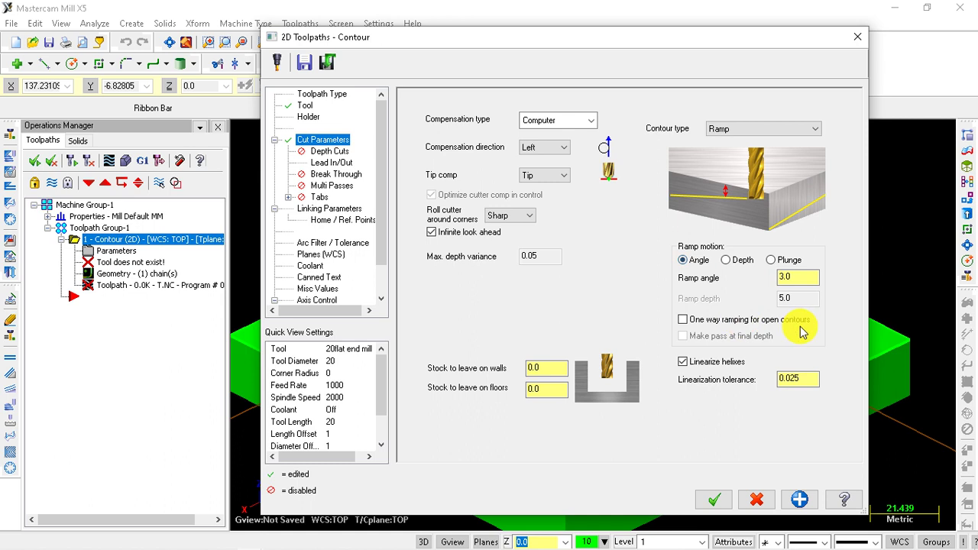
left_click(794, 277)
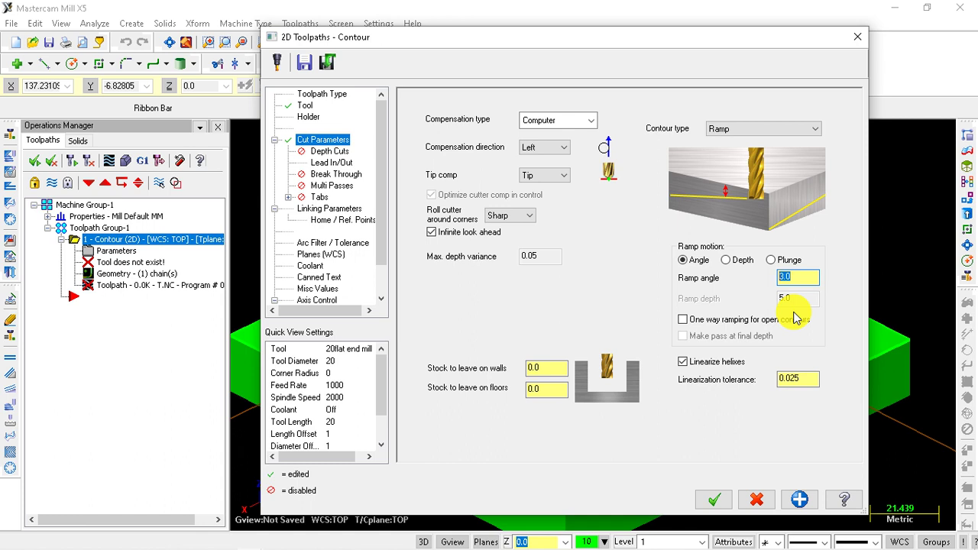
type("1")
left_click(683, 321)
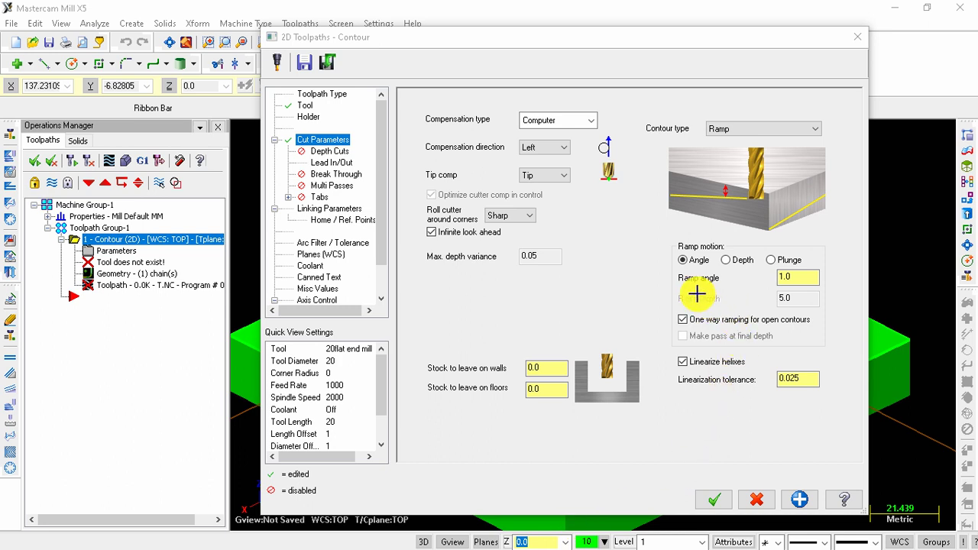
mouse_move(673, 267)
left_mouse_down()
mouse_move(722, 265)
mouse_move(673, 264)
left_mouse_up()
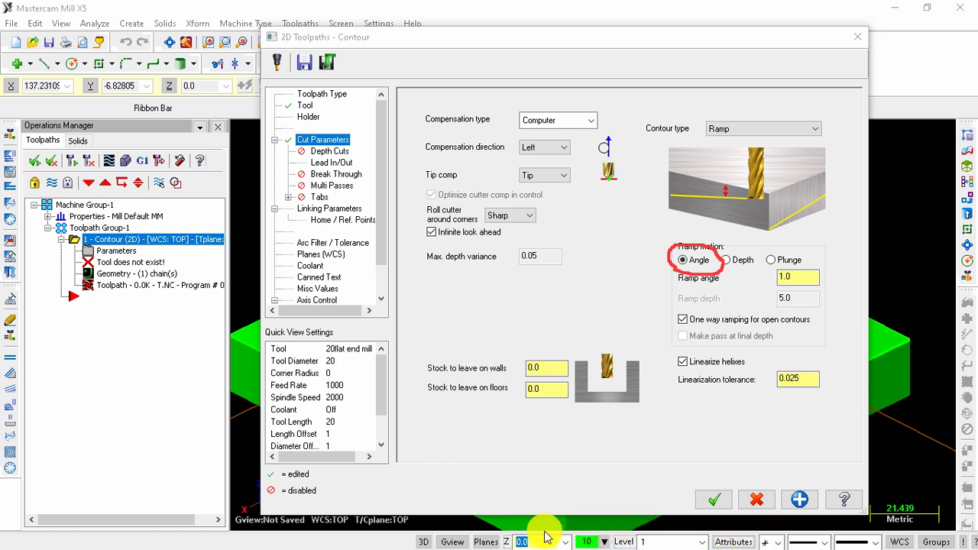
key("Escape")
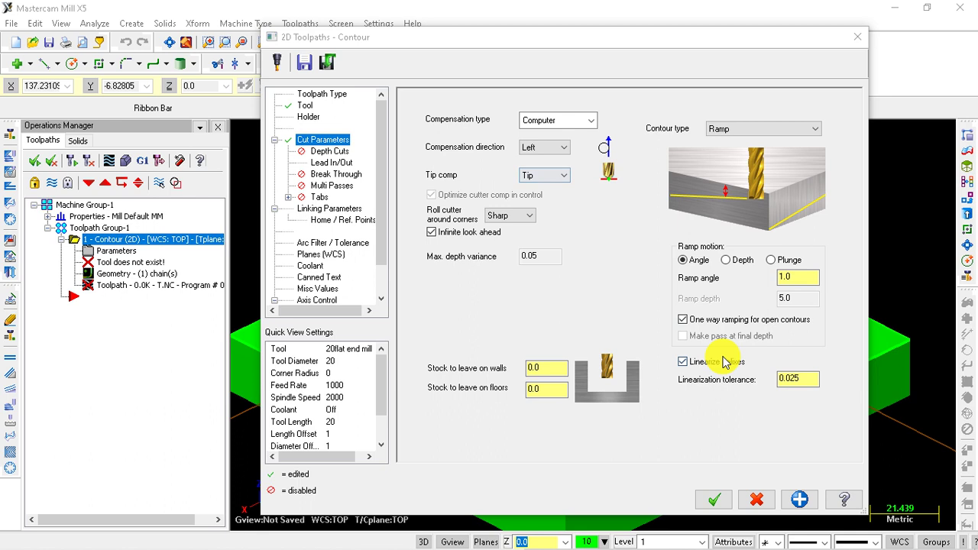
Set entry and exit line lengths and arc radii to 20% (4.0) of tool diameter.
left_click(329, 151)
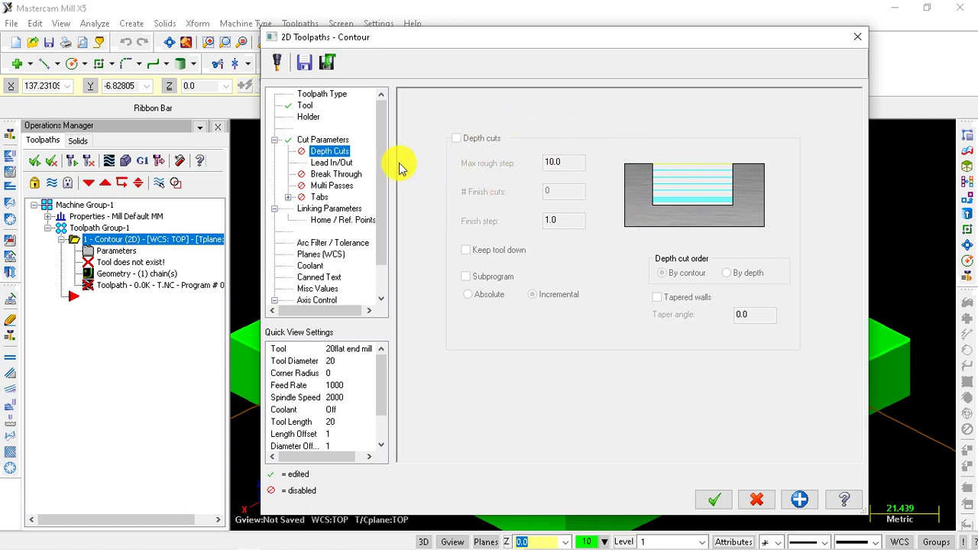
left_click(328, 162)
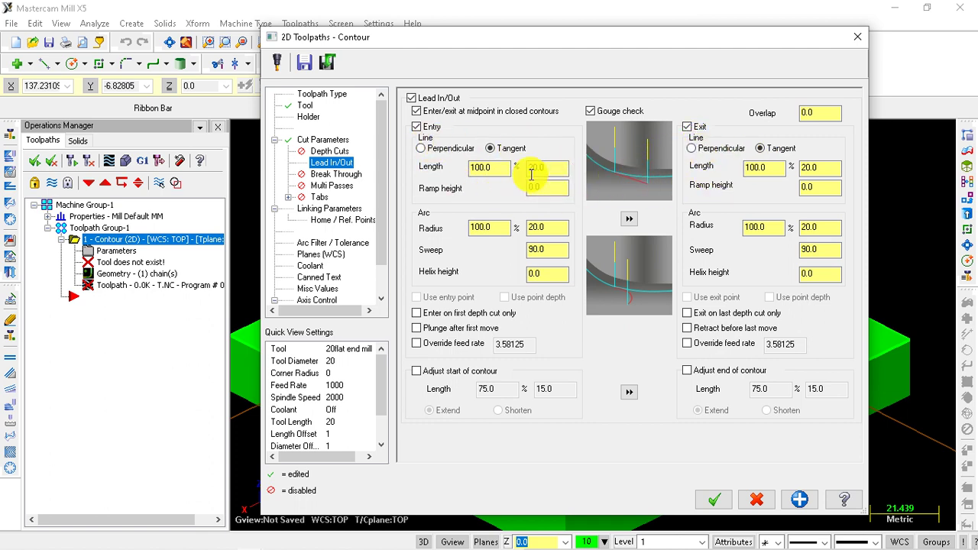
double_click(485, 167)
type("20")
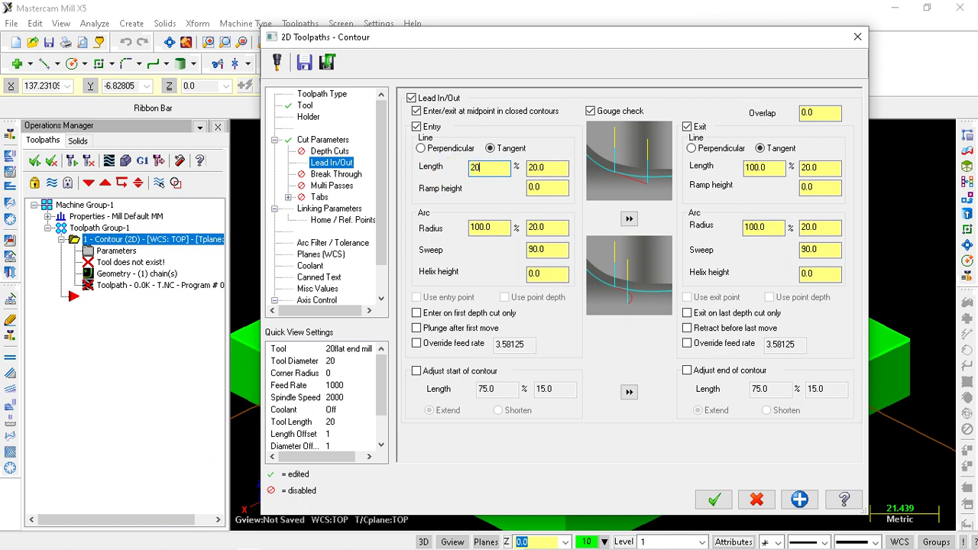
double_click(504, 225)
double_click(547, 227)
type("4.0")
double_click(769, 170)
type("20")
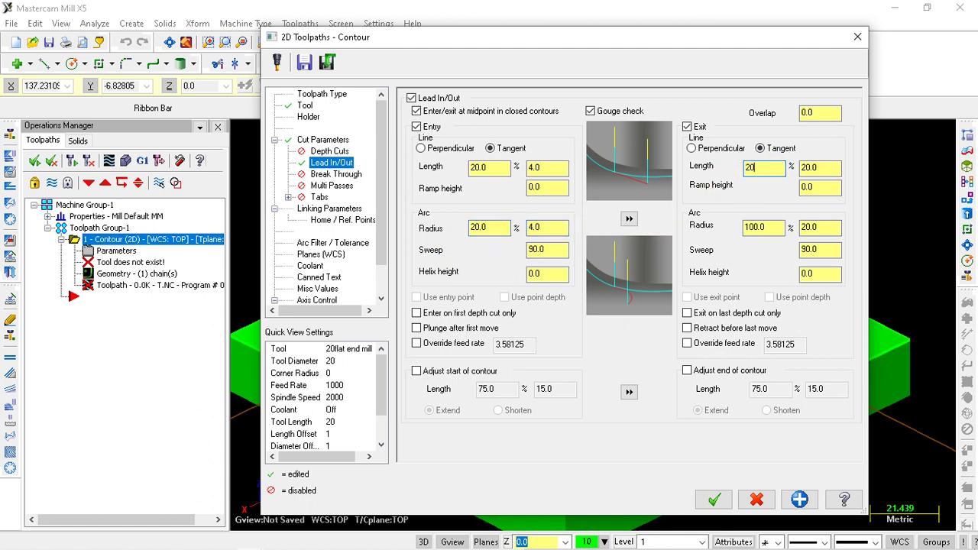
double_click(772, 225)
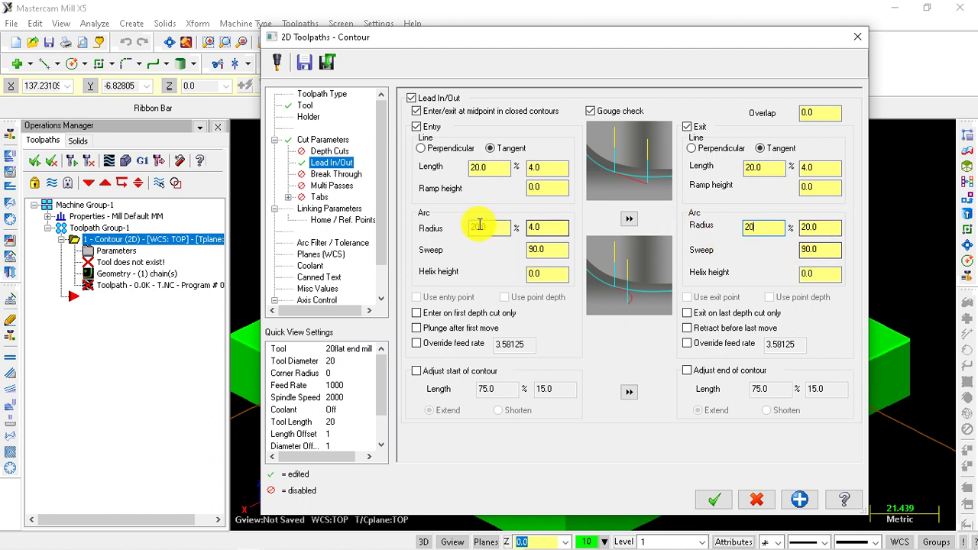
Enable a clearance height of 50, used only at the operation's start and end.
left_click(336, 175)
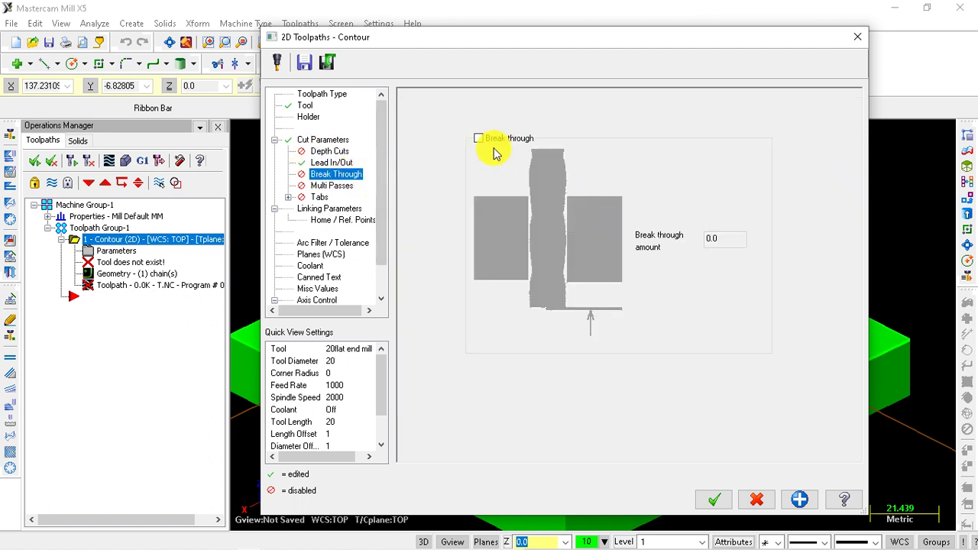
left_click(333, 188)
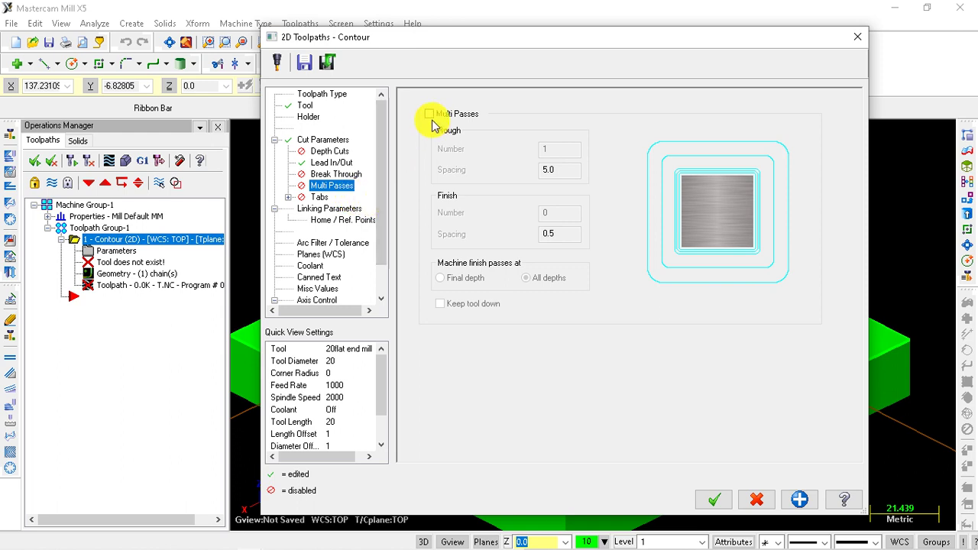
left_click(318, 198)
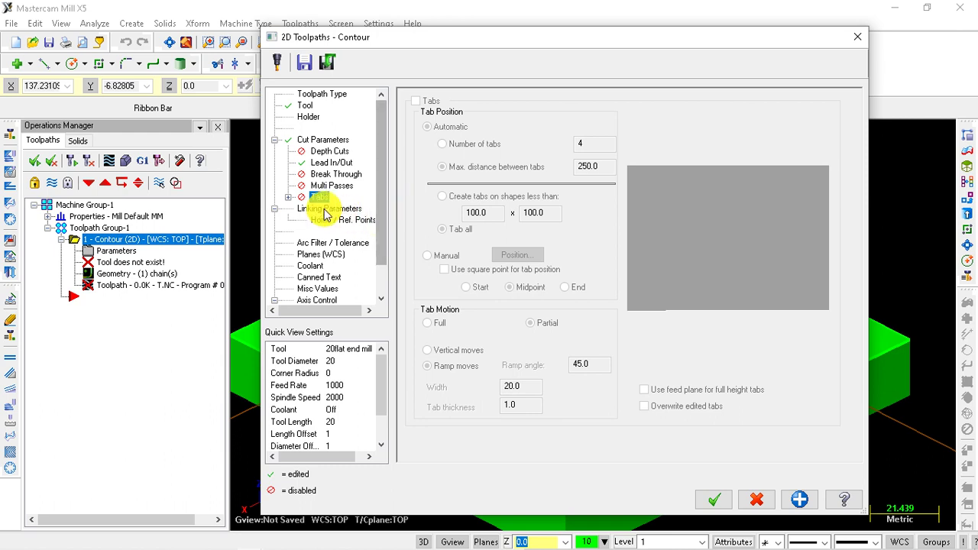
left_click(336, 209)
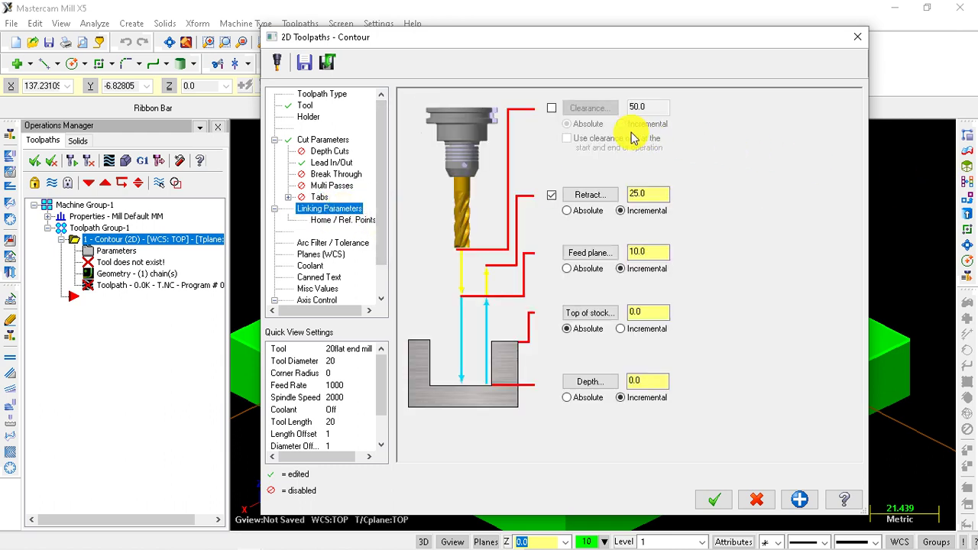
left_click(552, 108)
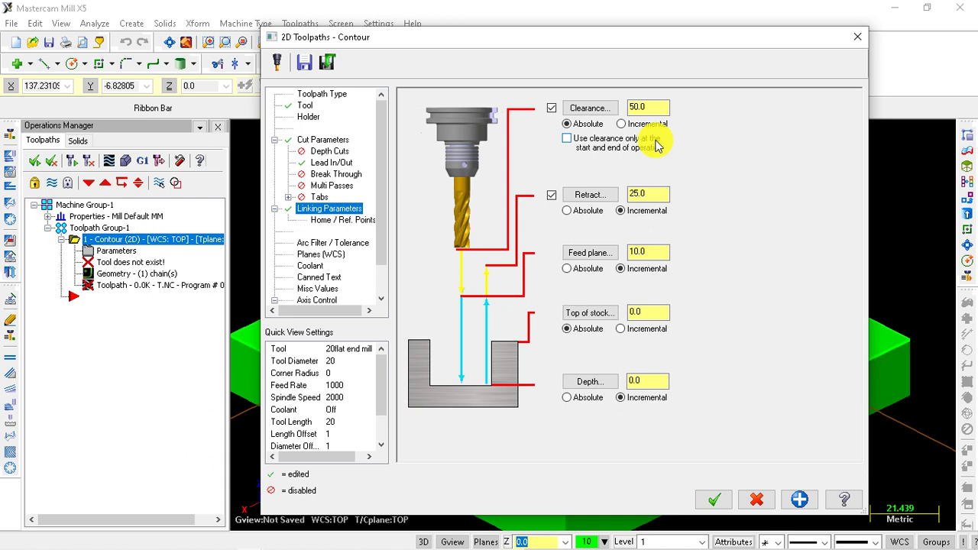
left_click(567, 140)
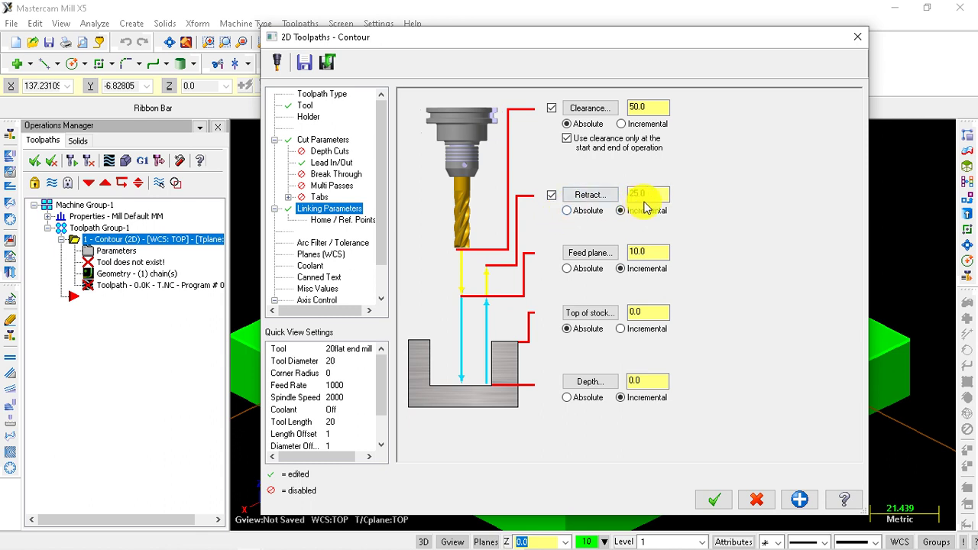
Make retract 25, feed plane 10 and depth absolute, with top of stock 0 and depth -20.
left_click(567, 213)
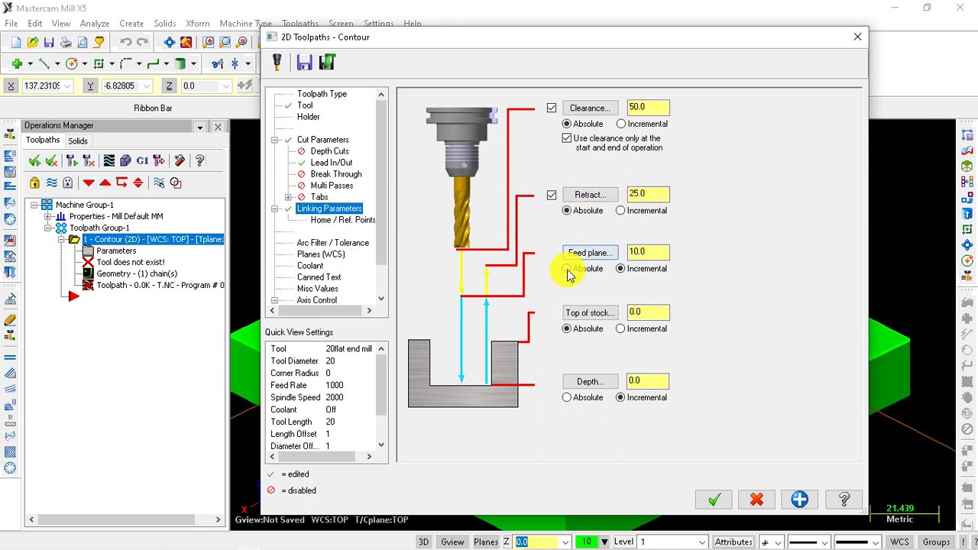
left_click(567, 269)
left_click(567, 398)
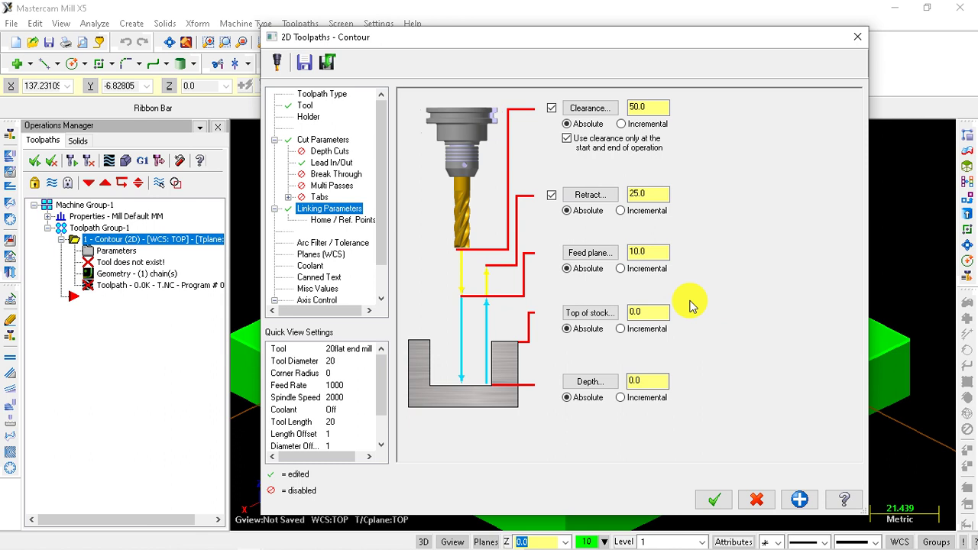
double_click(653, 251)
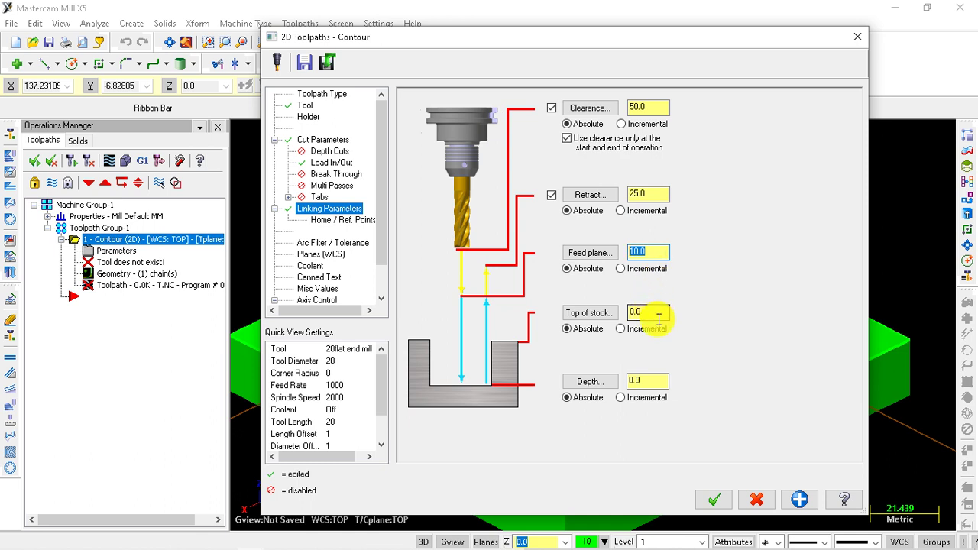
left_click_drag(658, 316, 617, 312)
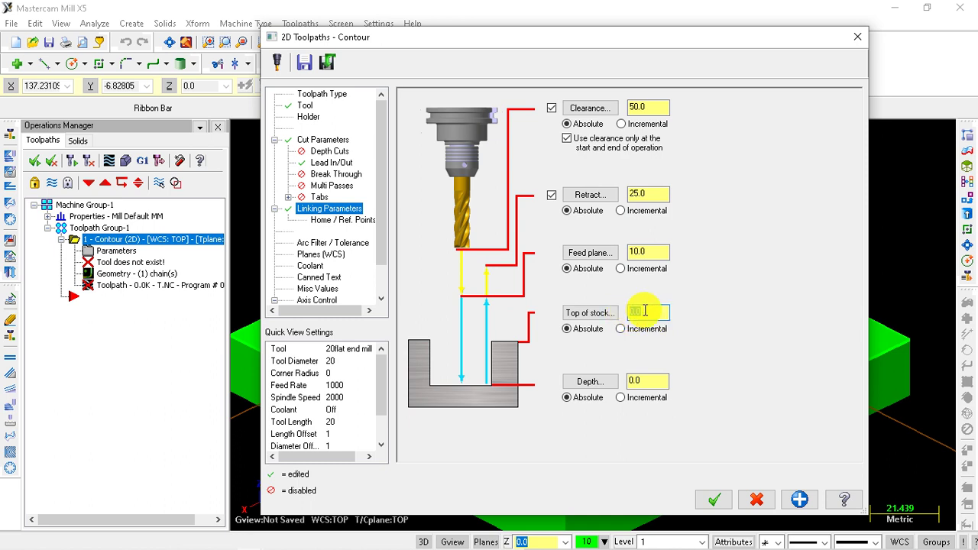
left_click(658, 381)
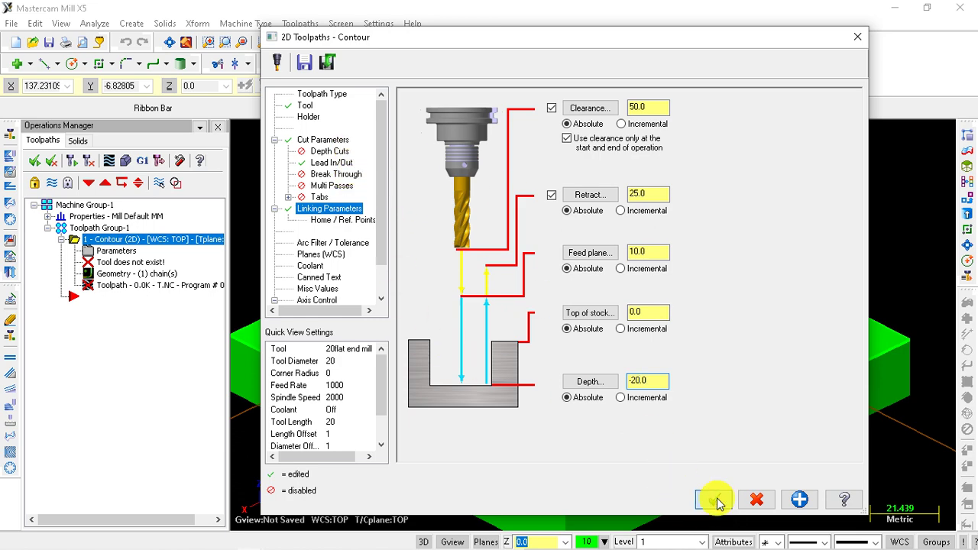
Accept the contour settings to generate the 29.0K ramp toolpath and orbit to inspect it.
left_click(715, 499)
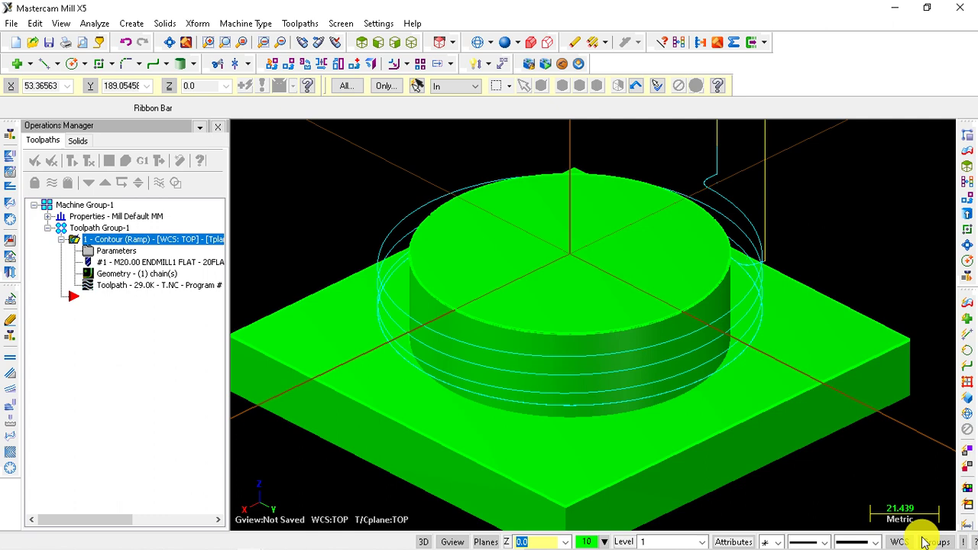
mouse_move(616, 324)
middle_mouse_down()
mouse_move(606, 295)
mouse_move(679, 323)
mouse_move(761, 302)
middle_mouse_up()
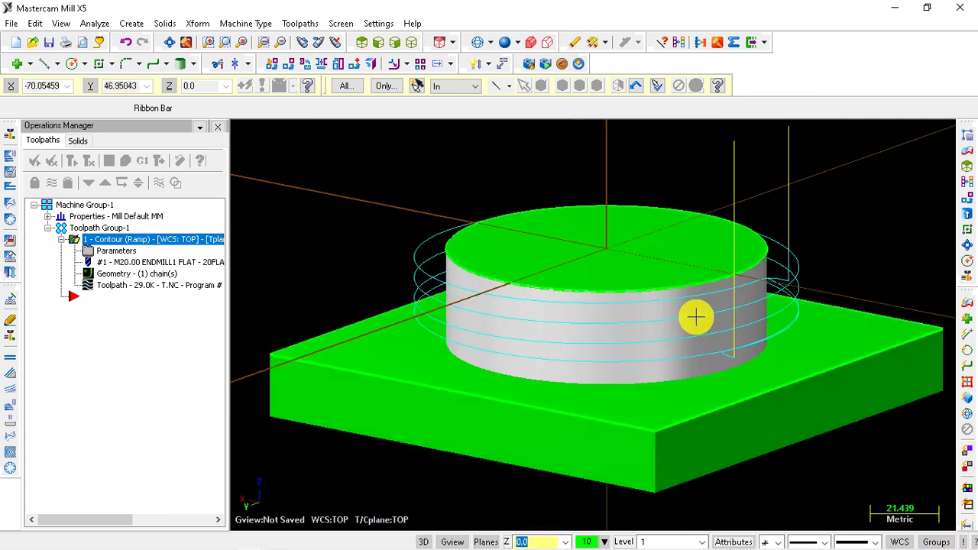
mouse_move(694, 316)
middle_mouse_down()
mouse_move(742, 290)
mouse_move(744, 306)
mouse_move(706, 306)
mouse_move(759, 301)
mouse_move(621, 285)
mouse_move(421, 295)
middle_mouse_up()
Settle on a low side-on view, then open the Contour (Ramp) operation's Parameters.
scroll(707, 305, "up", 2)
scroll(764, 301, "down", 3)
mouse_move(359, 304)
middle_mouse_down()
mouse_move(443, 280)
mouse_move(406, 271)
mouse_move(436, 222)
mouse_move(399, 273)
middle_mouse_up()
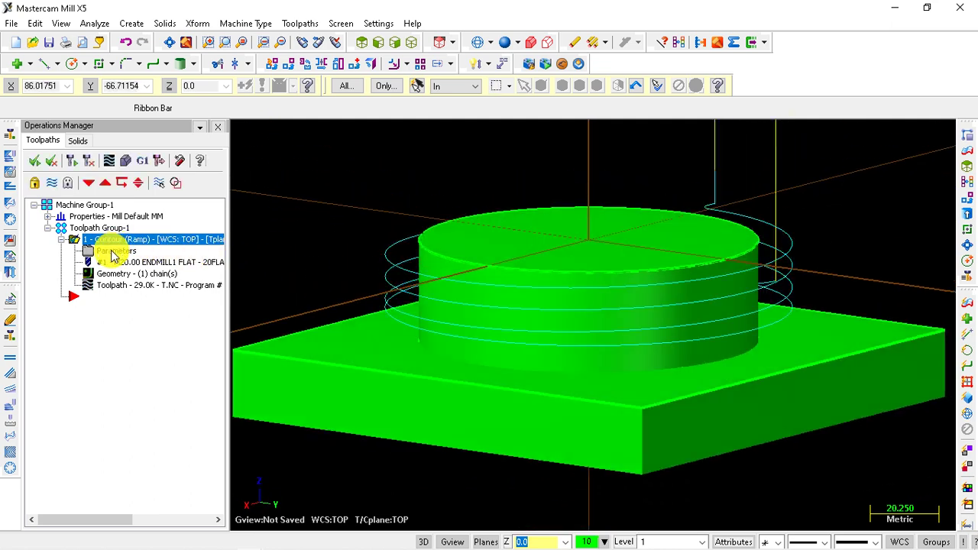
left_click(111, 250)
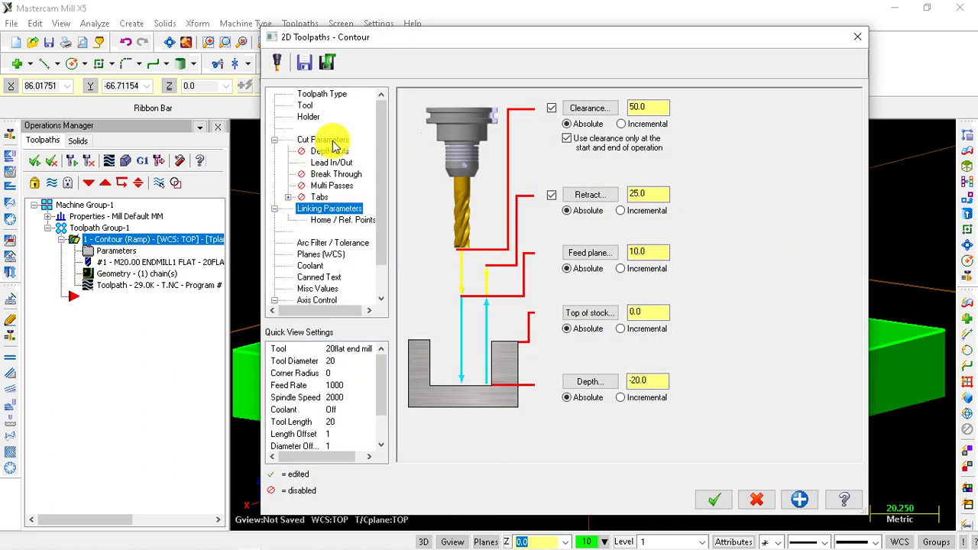
Set the contour's ramp angle to 0.1 in Cut Parameters and accept.
left_click(328, 140)
double_click(796, 278)
type("0.1")
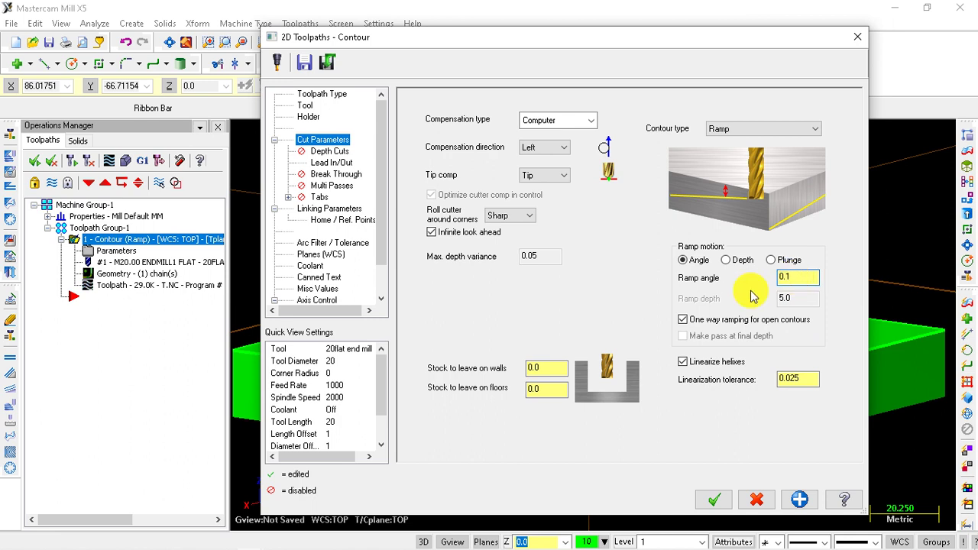
left_click(714, 504)
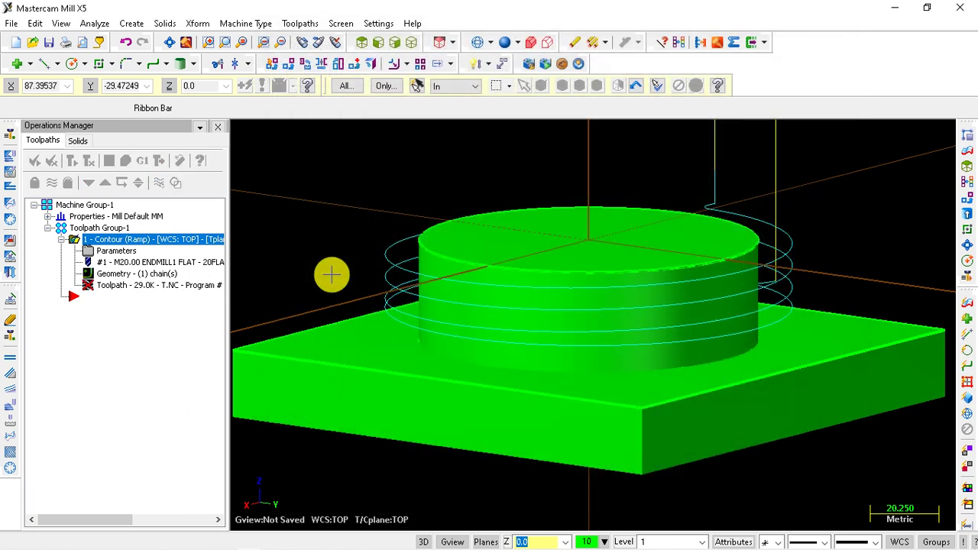
Regenerate the contour into a dense 244.5K spiral and tilt to an elevated view.
left_click(69, 163)
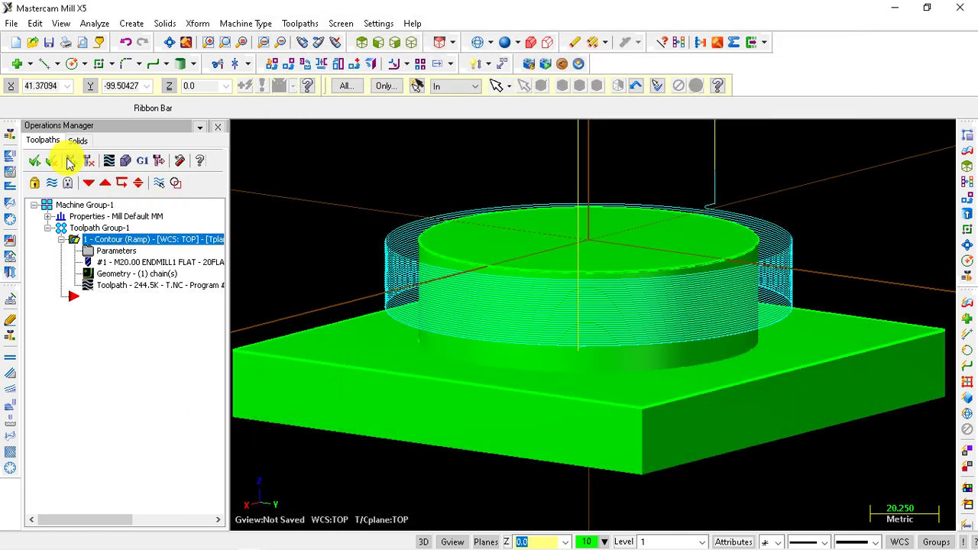
key("alt+t")
key("alt+2")
key("alt+Down")
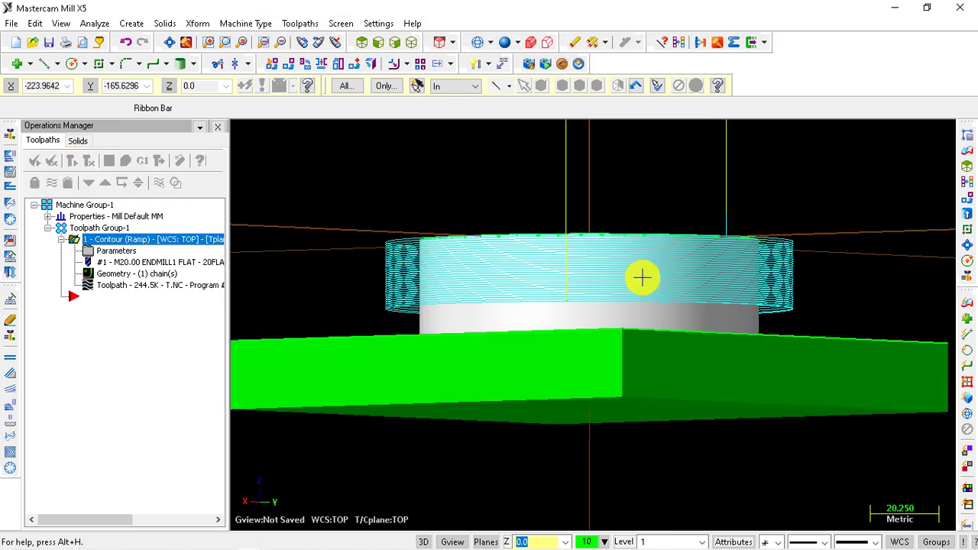
key("alt+Down")
key("alt+Down")
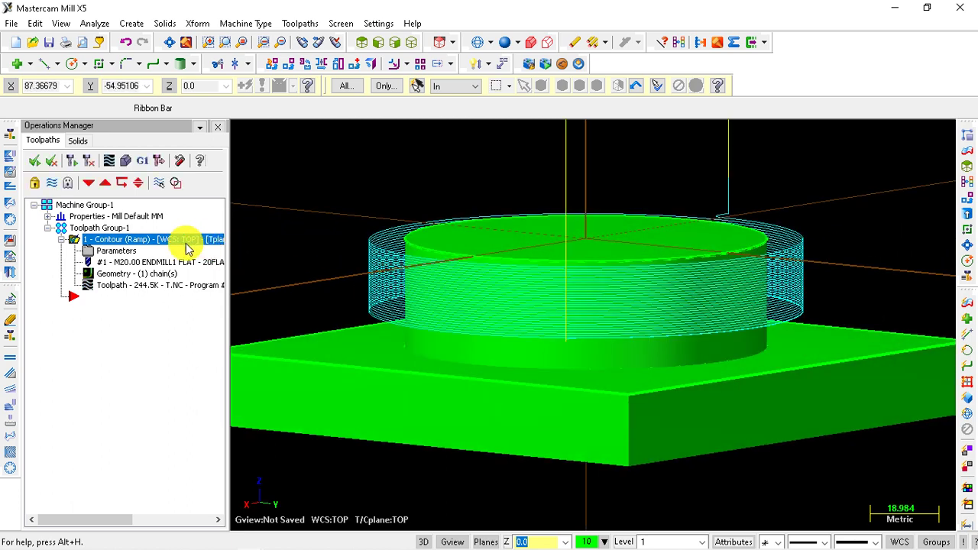
Change the contour's Linking Parameters depth from -20.0 to -30.0 and regenerate the toolpath.
left_click(114, 243)
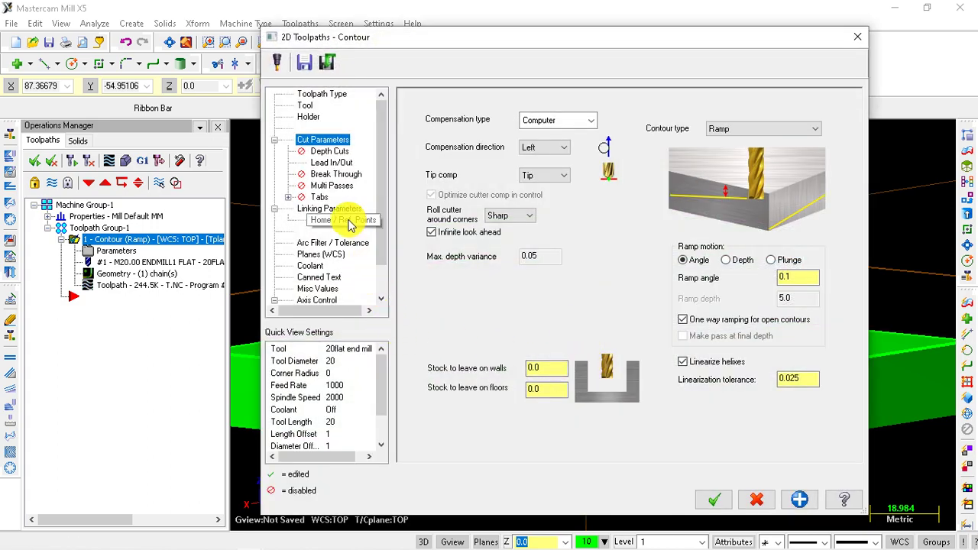
left_click(346, 211)
double_click(642, 380)
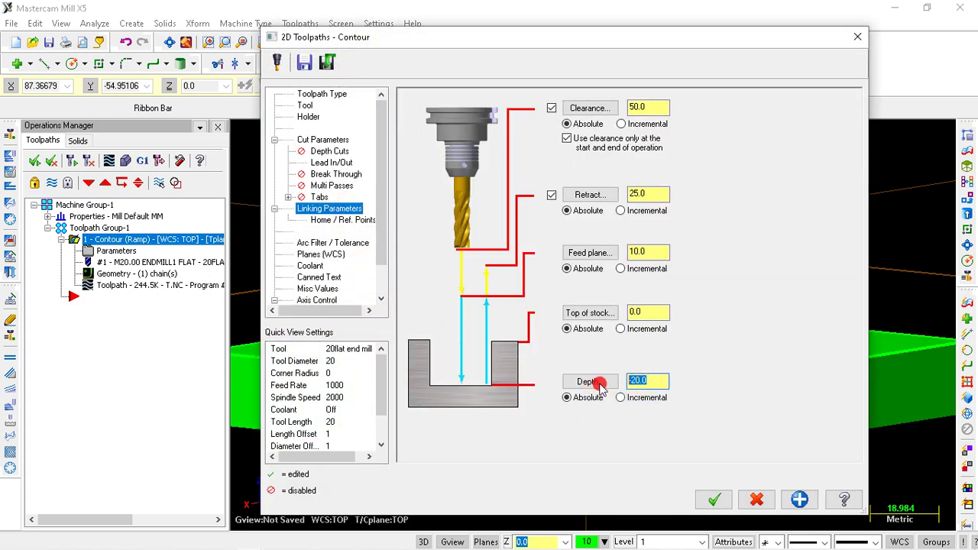
type("-")
left_click(713, 500)
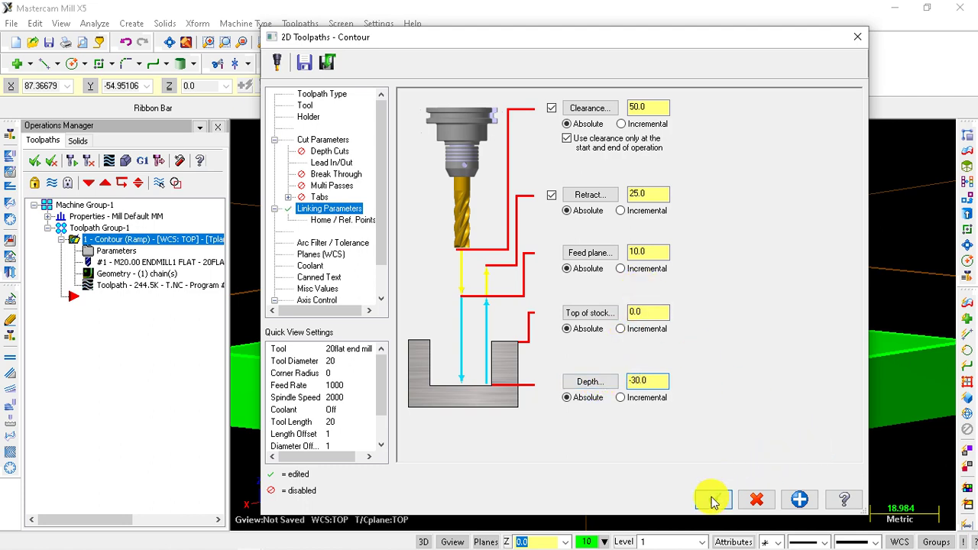
left_click(72, 161)
middle_click_drag(702, 368, 675, 360)
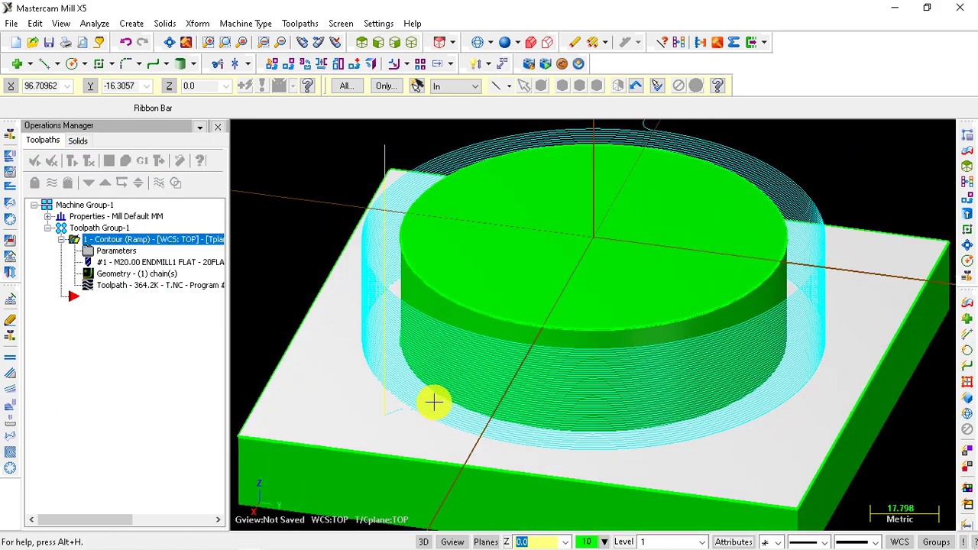
scroll(602, 378, "up", 3)
scroll(602, 377, "down", 2)
scroll(573, 349, "down", 2)
mouse_move(609, 349)
middle_mouse_down()
mouse_move(781, 316)
mouse_move(812, 301)
mouse_move(858, 312)
middle_mouse_up()
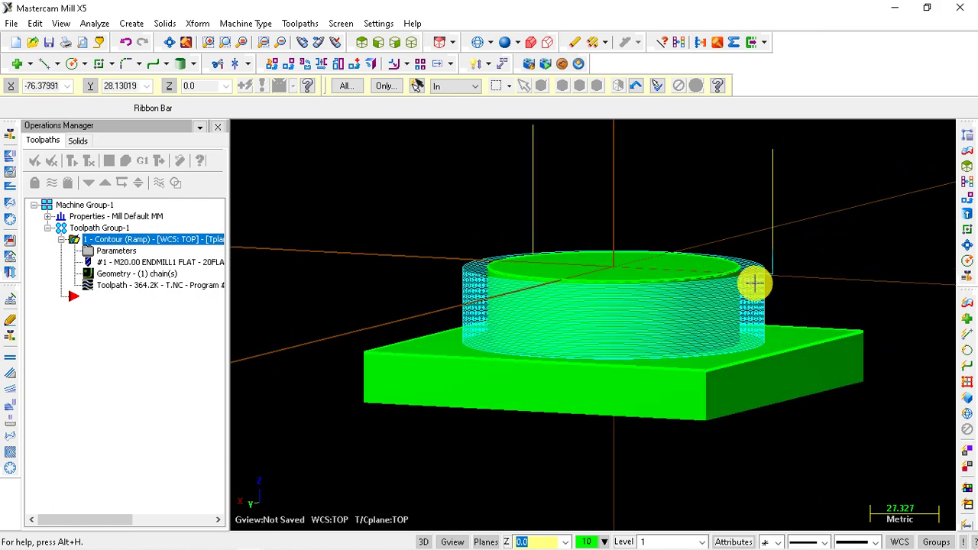
middle_click_drag(690, 286, 805, 293)
scroll(685, 288, "up", 1)
scroll(625, 301, "up", 1)
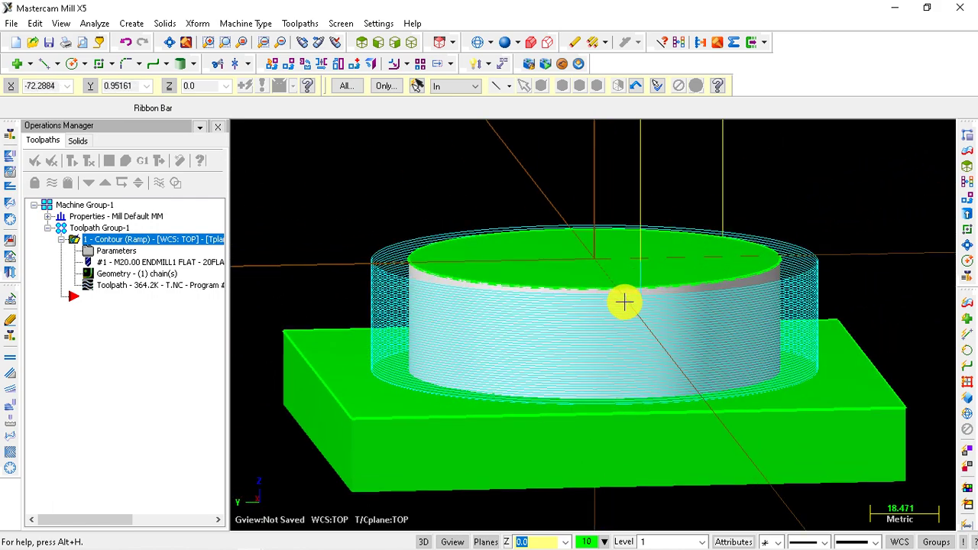
scroll(652, 286, "up", 2)
scroll(629, 309, "up", 2)
scroll(803, 258, "down", 1)
scroll(780, 266, "down", 3)
scroll(672, 279, "up", 2)
scroll(687, 270, "down", 1)
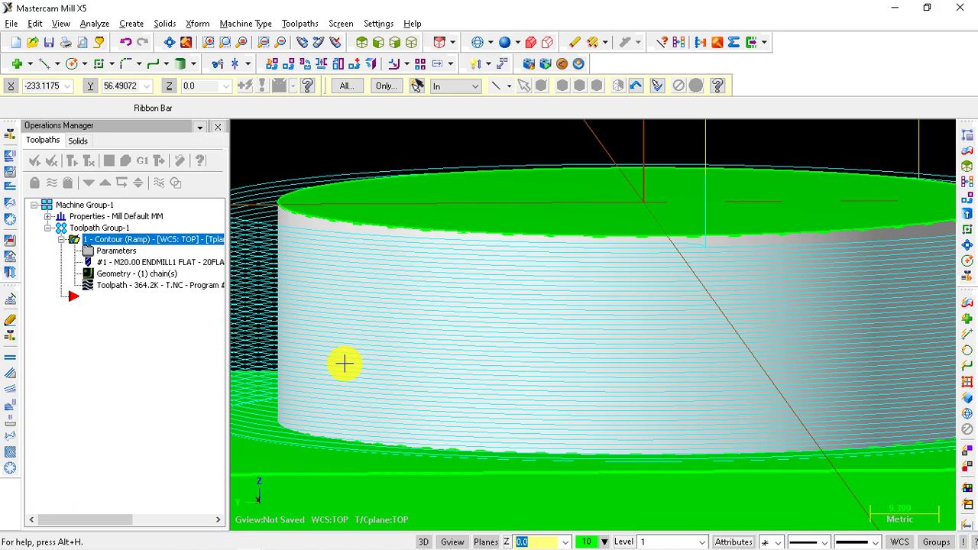
key("alt+s")
scroll(611, 325, "down", 2)
scroll(687, 321, "down", 1)
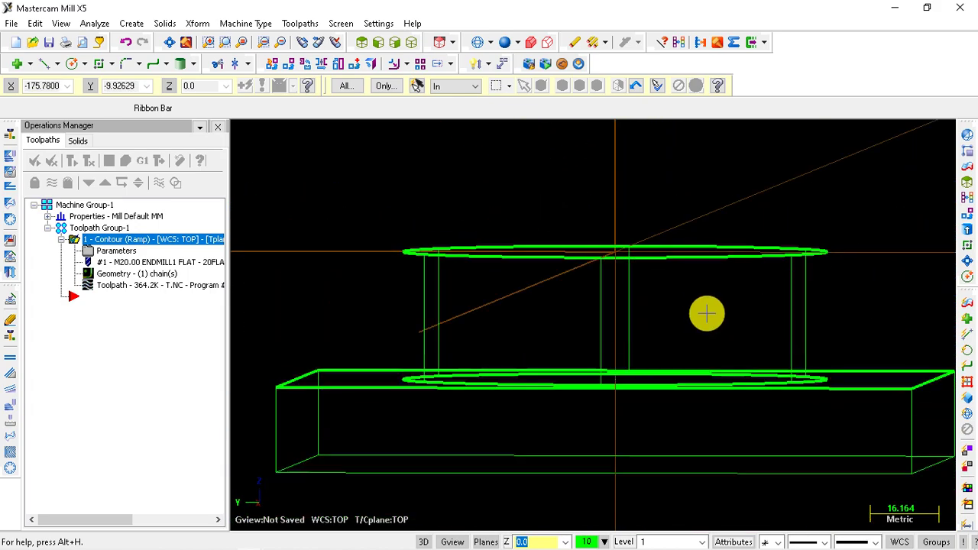
scroll(790, 279, "up", 2)
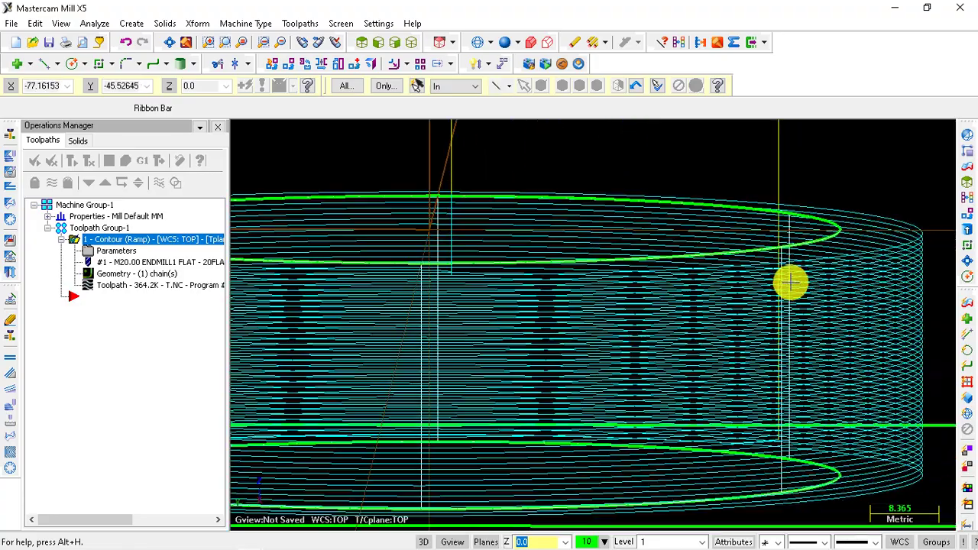
scroll(769, 359, "up", 2)
scroll(678, 348, "up", 1)
scroll(628, 351, "down", 2)
scroll(522, 260, "down", 2)
scroll(489, 272, "down", 2)
scroll(511, 373, "down", 1)
key("alt+t")
mouse_move(512, 373)
middle_mouse_down()
mouse_move(499, 369)
mouse_move(585, 404)
mouse_move(411, 382)
middle_mouse_up()
key("alt+t")
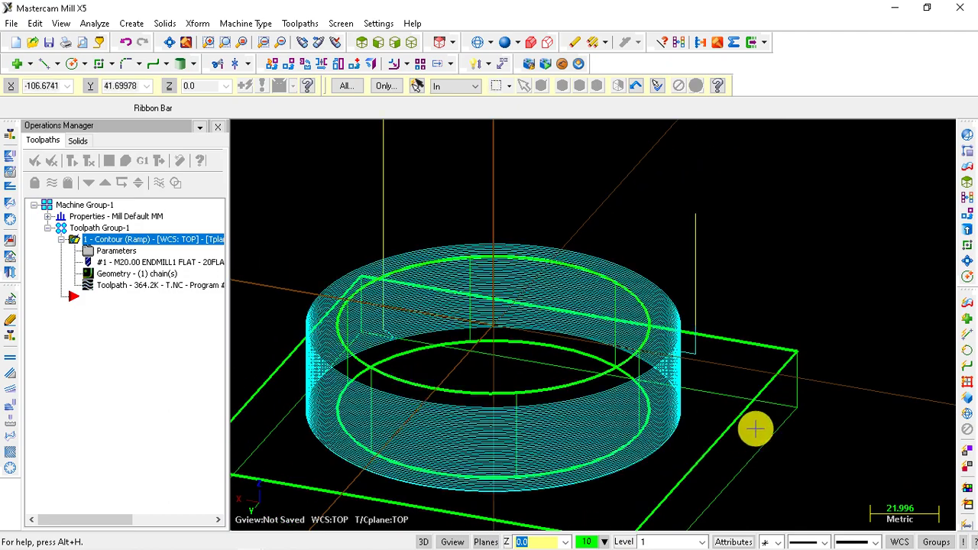
scroll(683, 367, "up", 2)
scroll(677, 349, "up", 1)
scroll(662, 360, "up", 1)
scroll(722, 368, "up", 2)
mouse_move(723, 369)
middle_mouse_down()
mouse_move(845, 364)
mouse_move(806, 359)
middle_mouse_up()
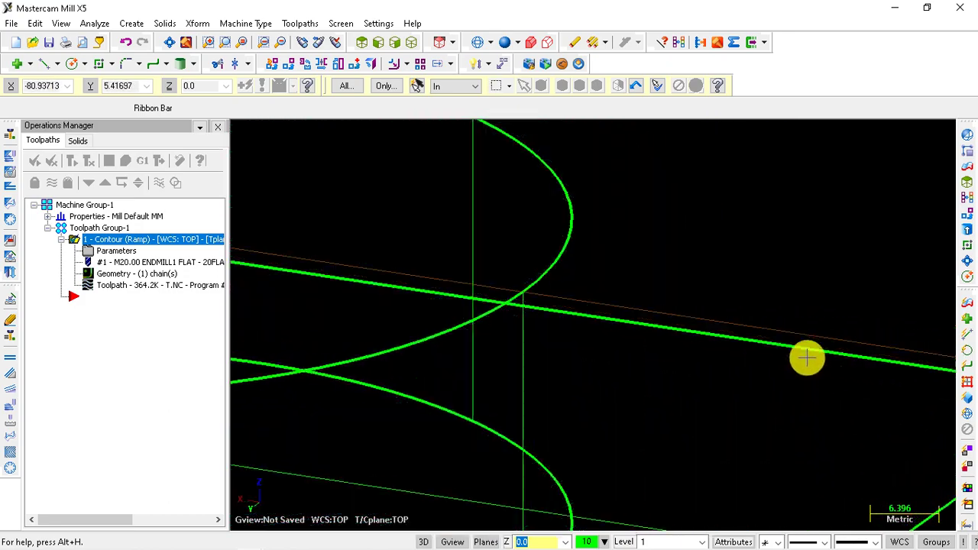
scroll(812, 354, "down", 2)
scroll(764, 293, "down", 2)
scroll(788, 292, "down", 1)
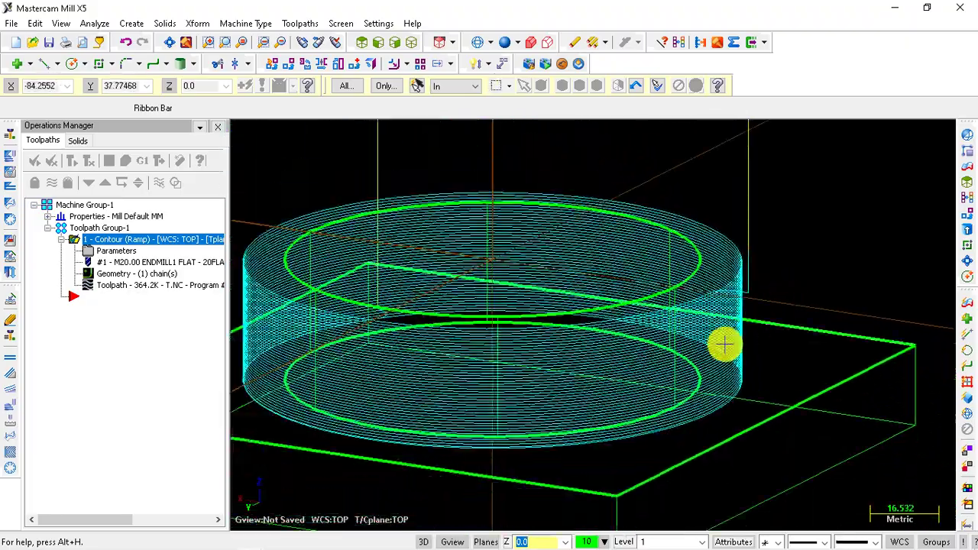
middle_click_drag(723, 344, 742, 334)
scroll(705, 270, "up", 2)
scroll(692, 275, "up", 1)
scroll(692, 275, "up", 2)
scroll(747, 285, "up", 1)
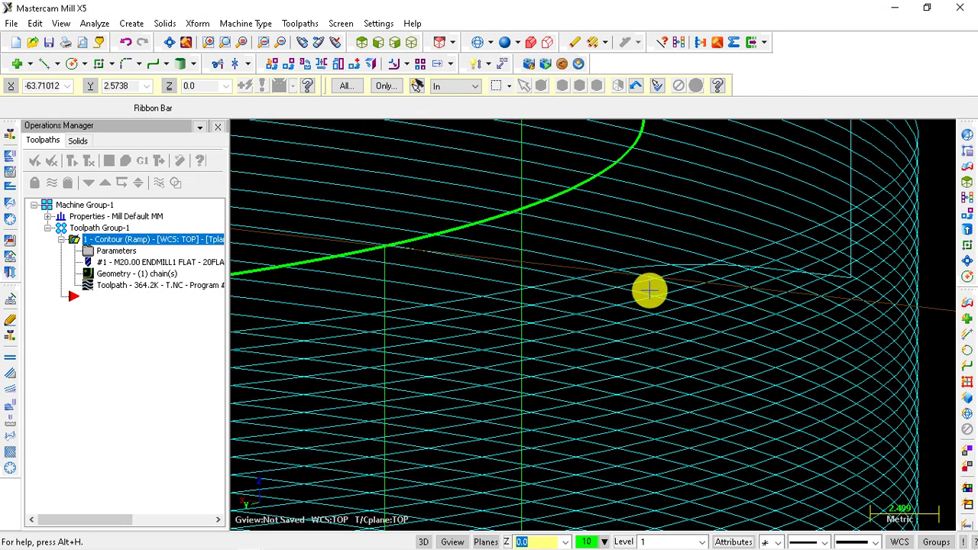
scroll(830, 298, "down", 1)
scroll(874, 301, "down", 2)
scroll(644, 283, "down", 1)
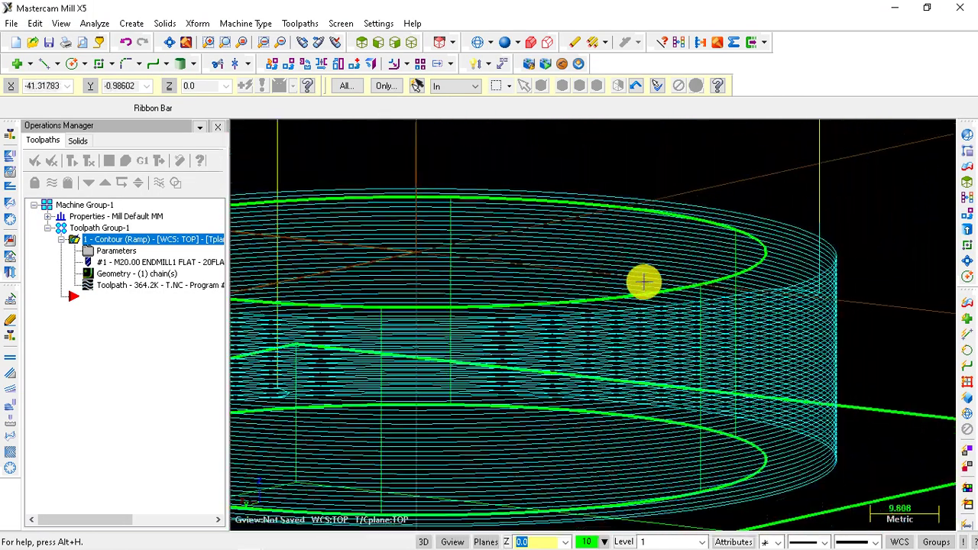
scroll(644, 283, "down", 2)
scroll(759, 277, "down", 1)
key("alt+t")
middle_click_drag(775, 305, 775, 321)
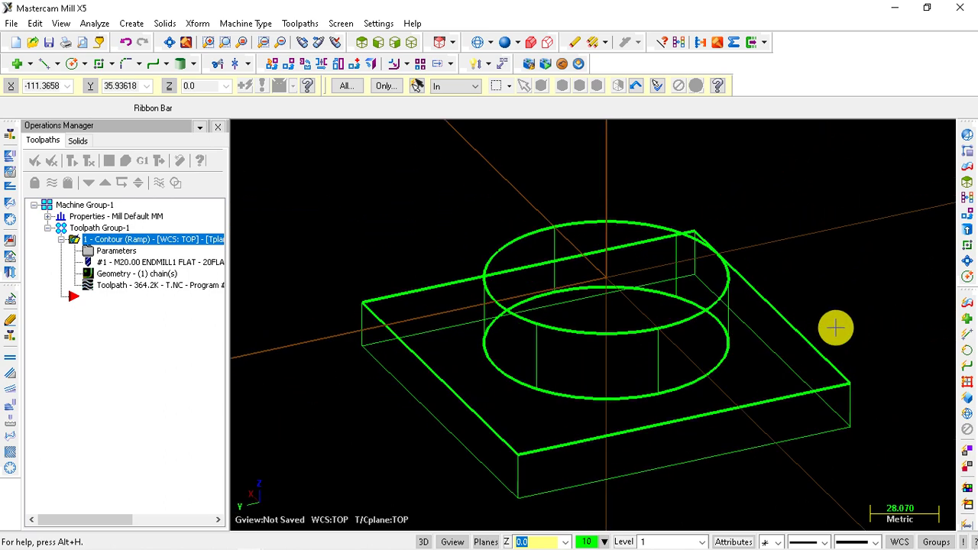
key("alt+t")
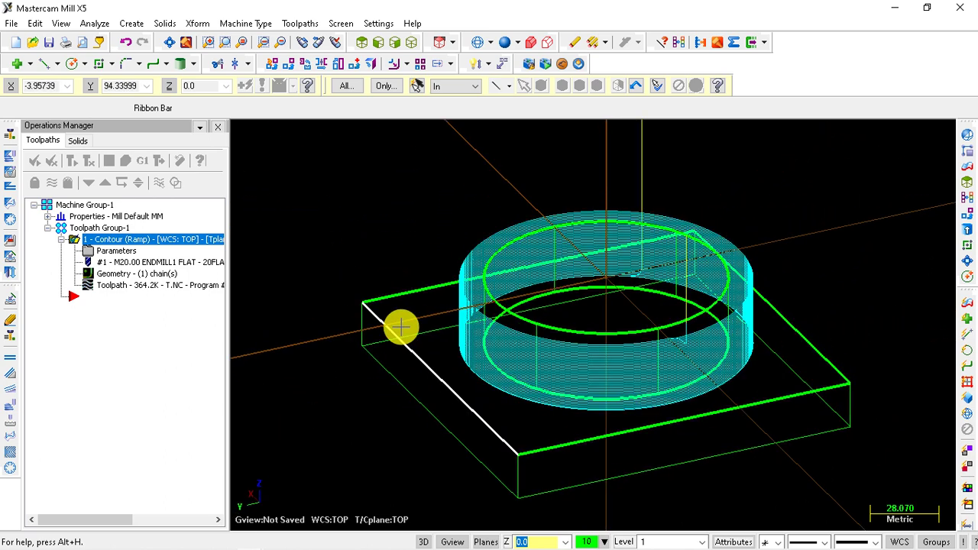
key("alt+s")
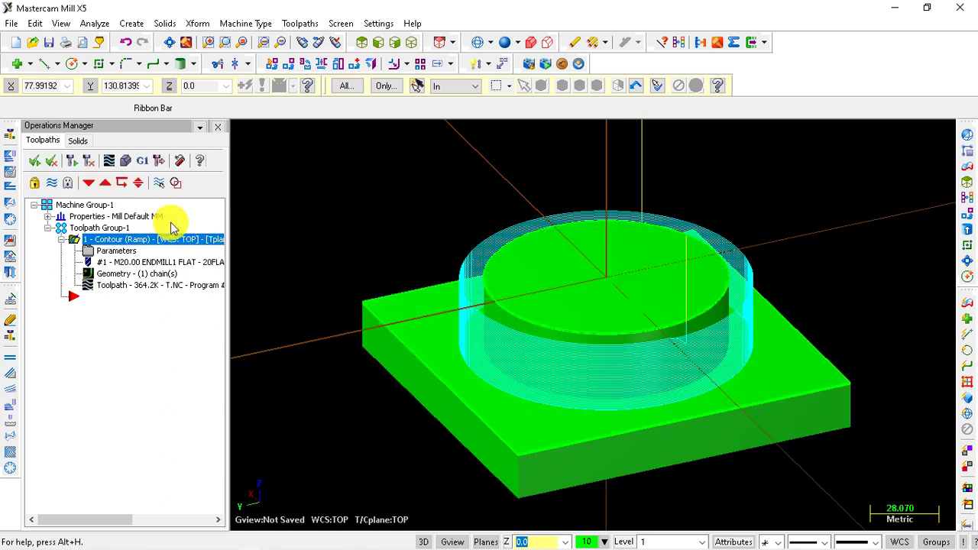
left_click(107, 165)
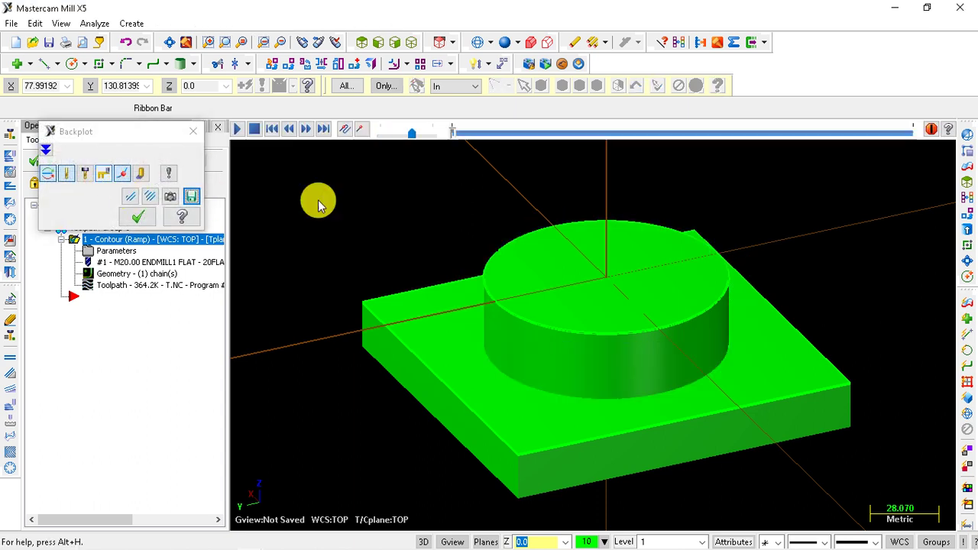
left_click(380, 137)
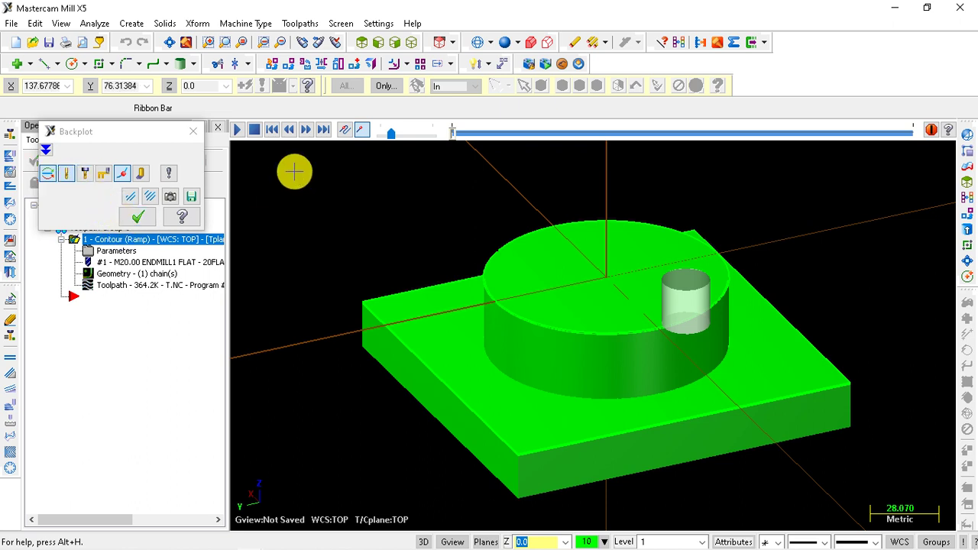
left_click(236, 131)
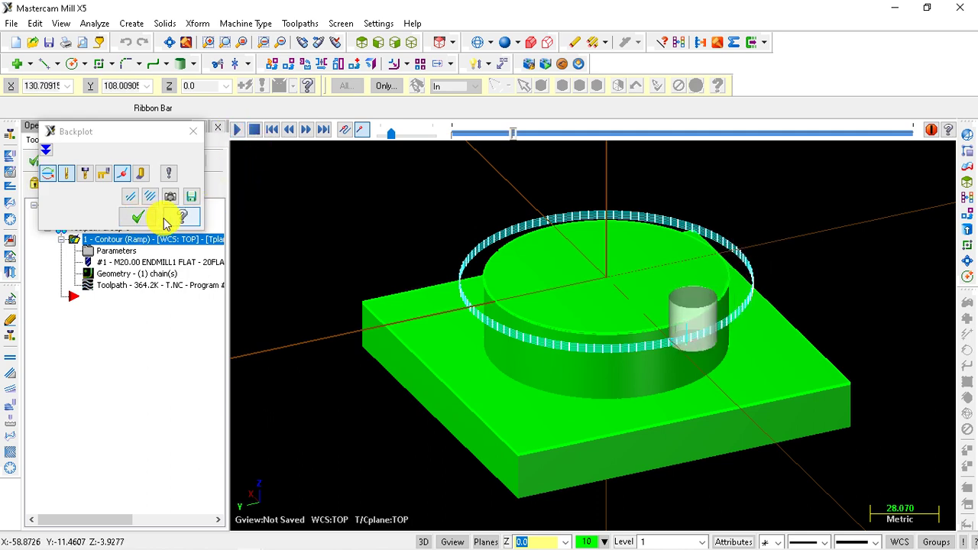
left_click(137, 217)
scroll(476, 219, "down", 1)
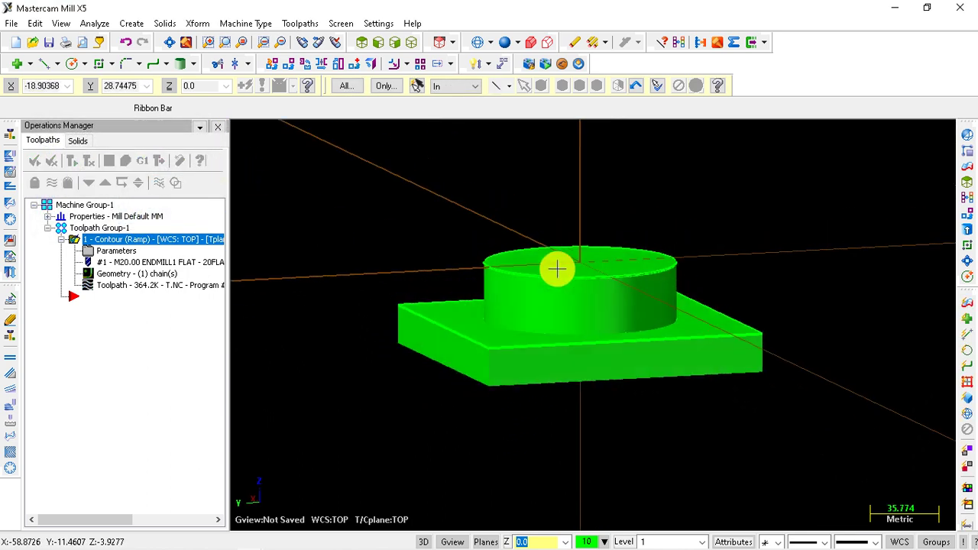
middle_click_drag(476, 220, 524, 290)
Copy operation 1 and paste it at the end of Toolpath Group-1 as operation 2.
left_click(179, 256)
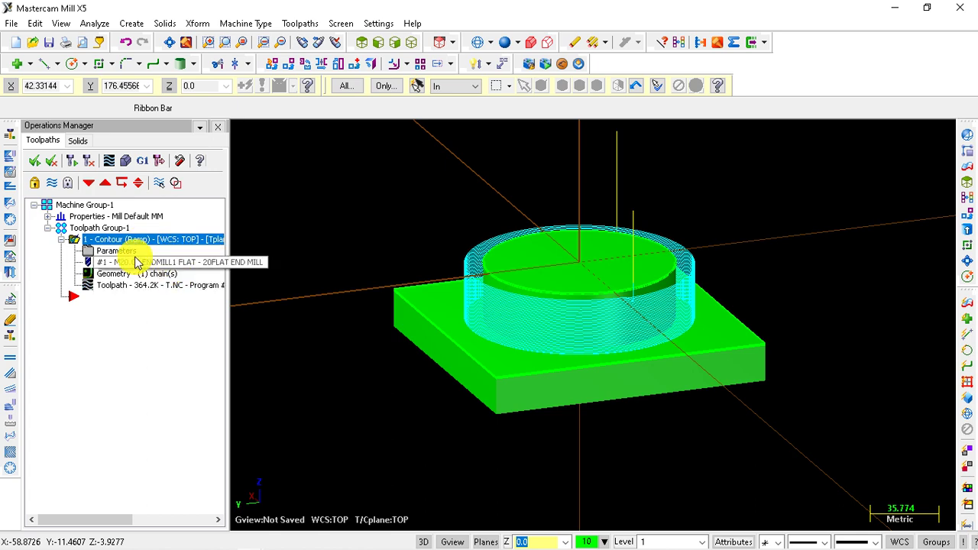
middle_click_drag(520, 307, 515, 327)
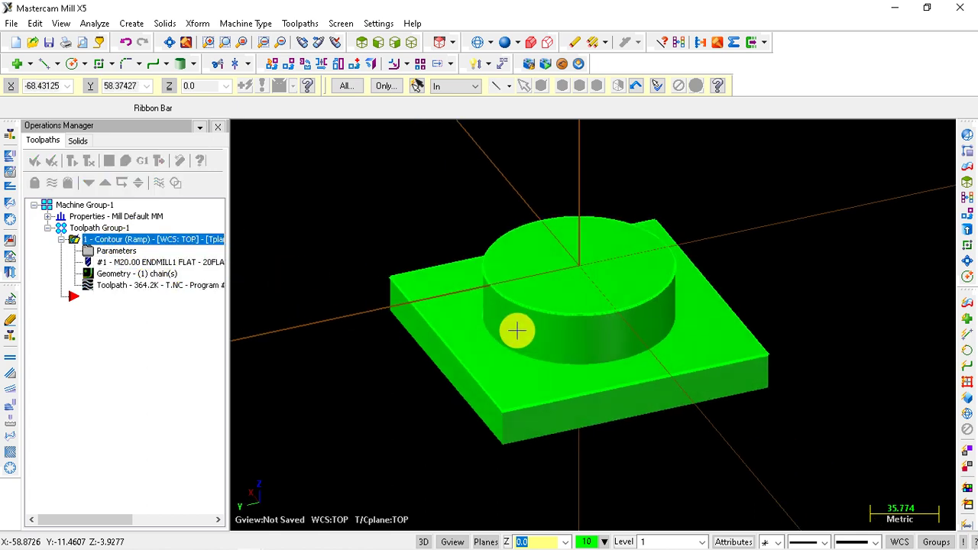
right_click(150, 244)
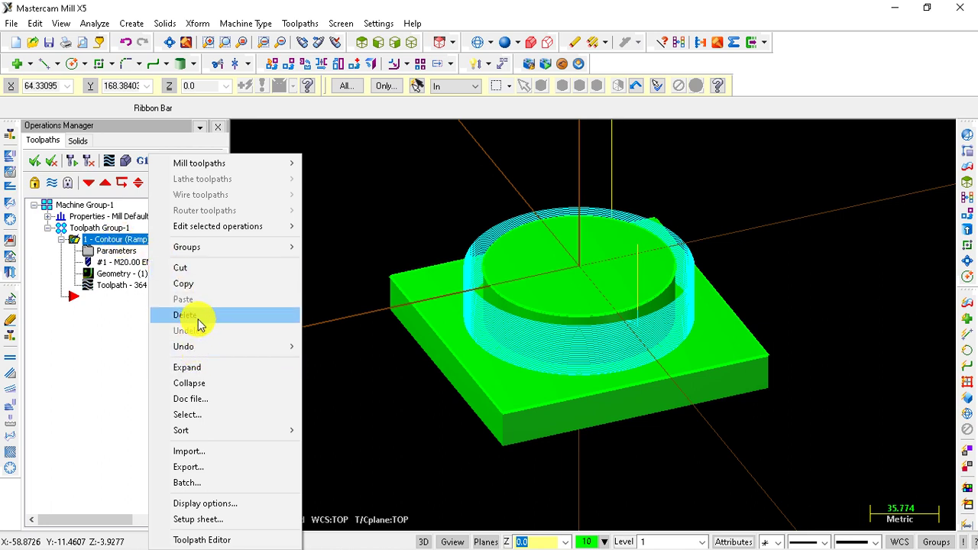
left_click(188, 284)
left_click(74, 299)
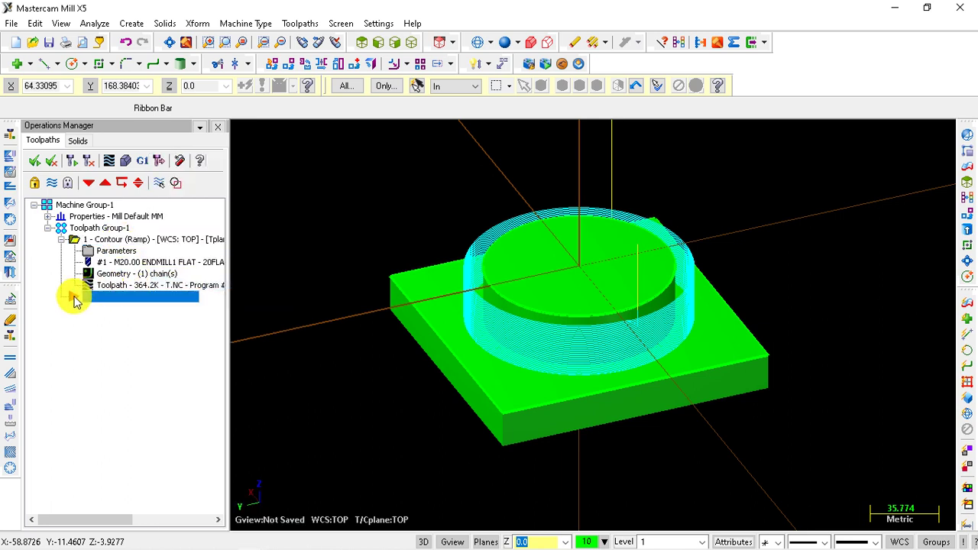
right_click(74, 299)
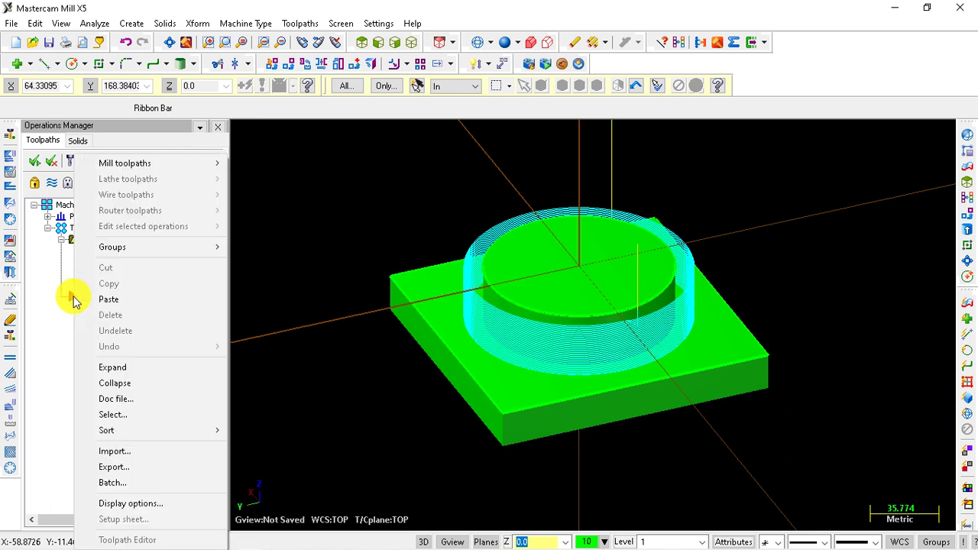
left_click(143, 299)
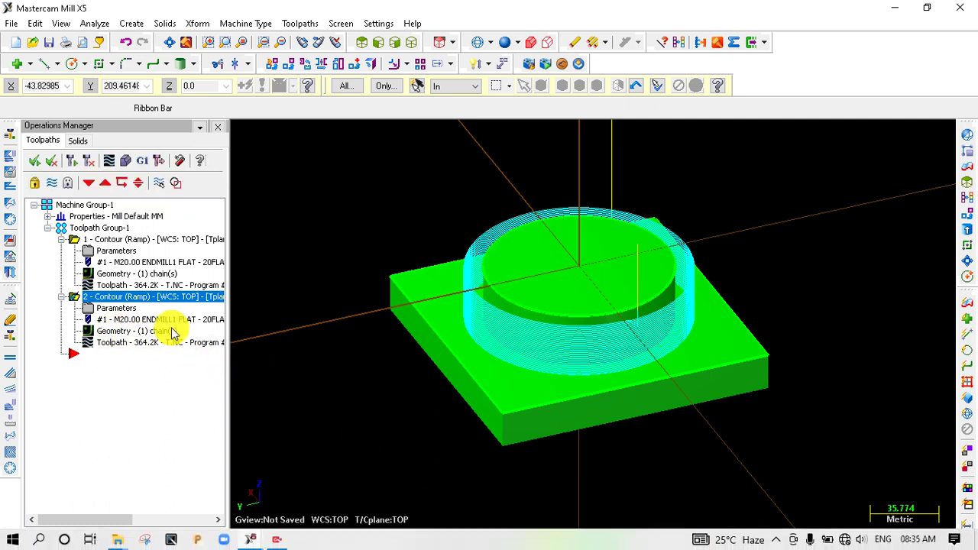
Switch operation 2's ramp motion from Angle to Depth with a 1.0 ramp depth.
left_click(108, 308)
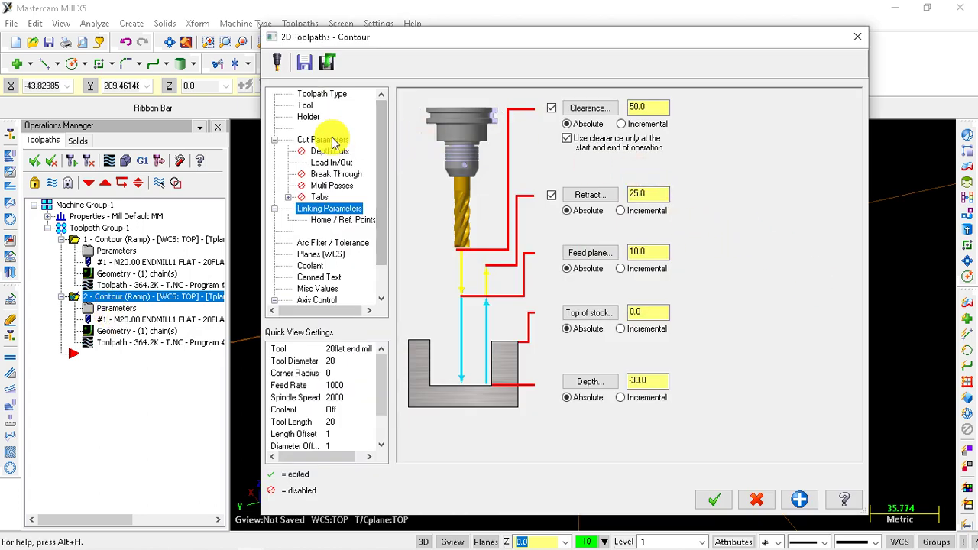
left_click(322, 139)
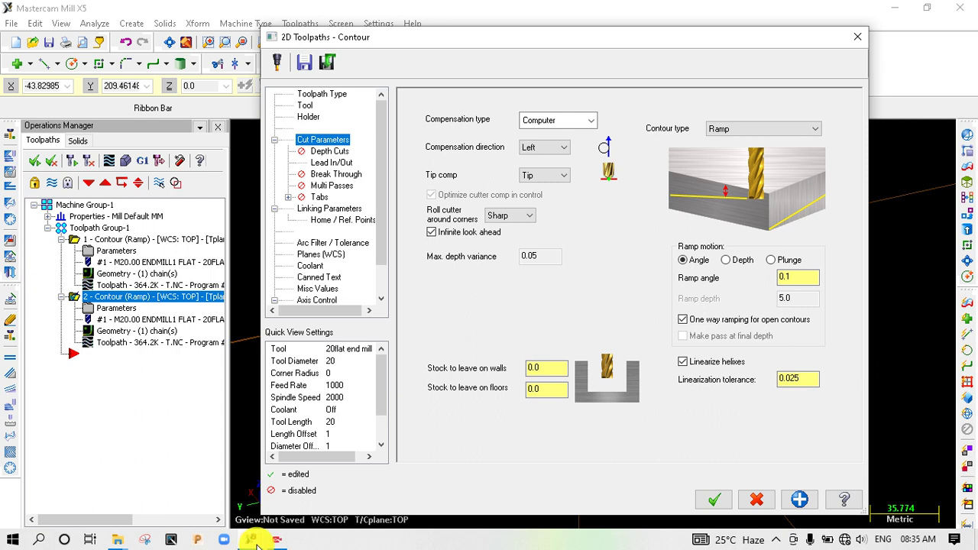
left_click(274, 540)
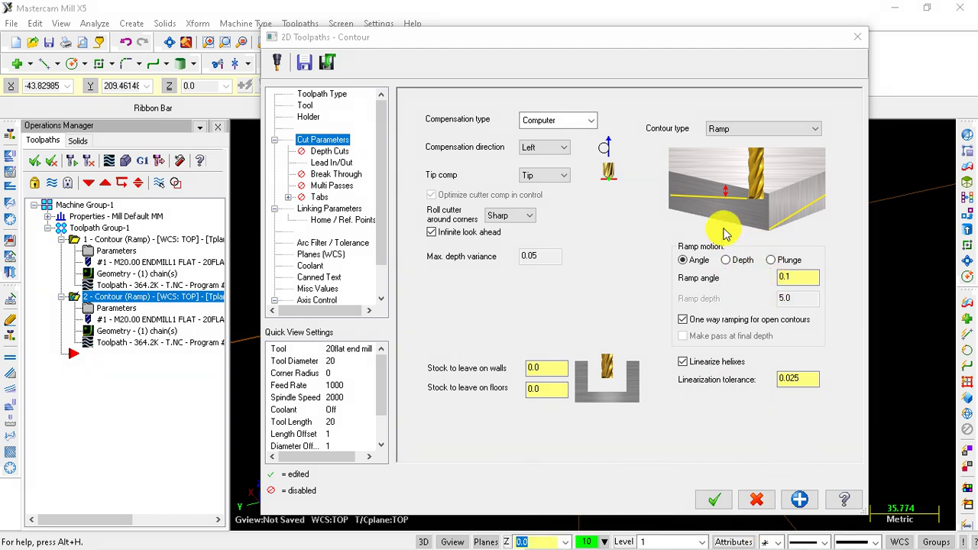
left_click(726, 261)
type("1")
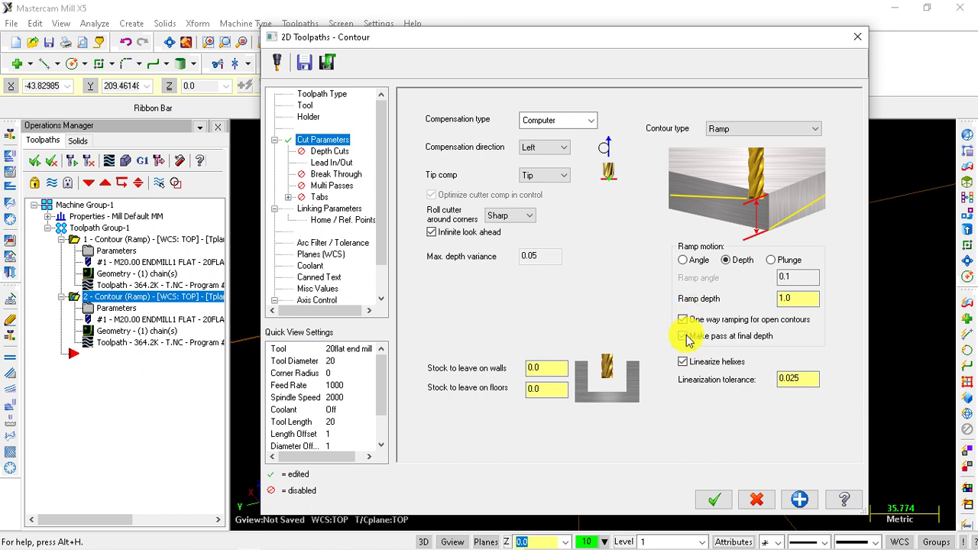
left_click(340, 153)
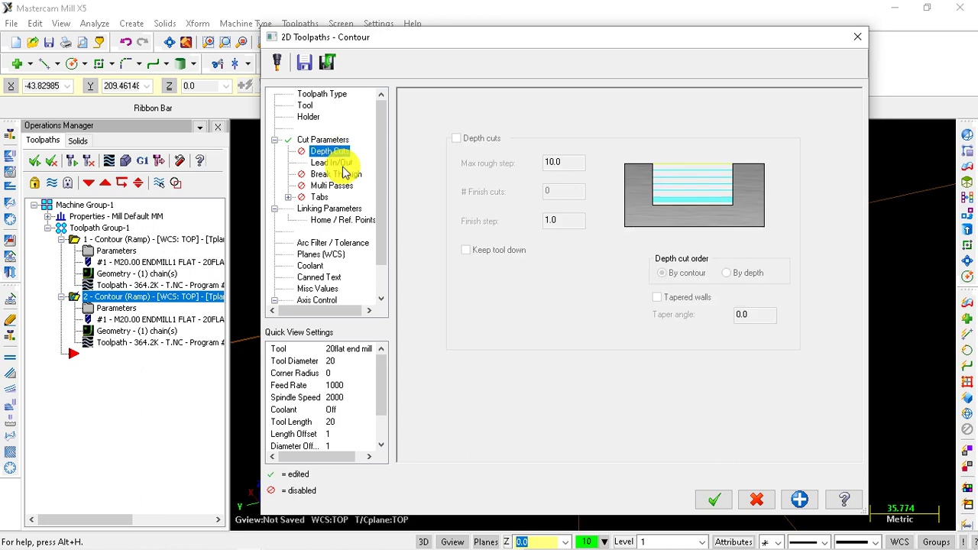
left_click(342, 163)
left_click(335, 141)
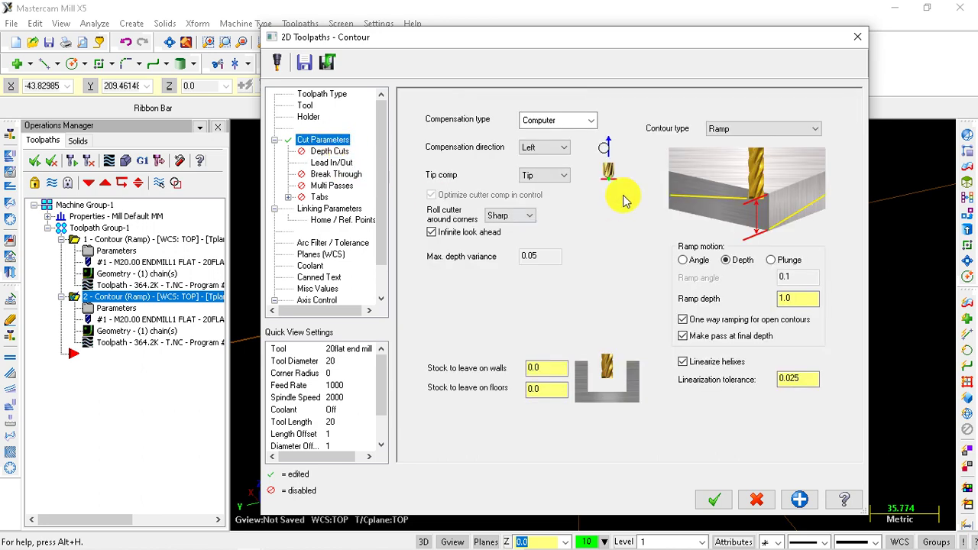
left_click(711, 500)
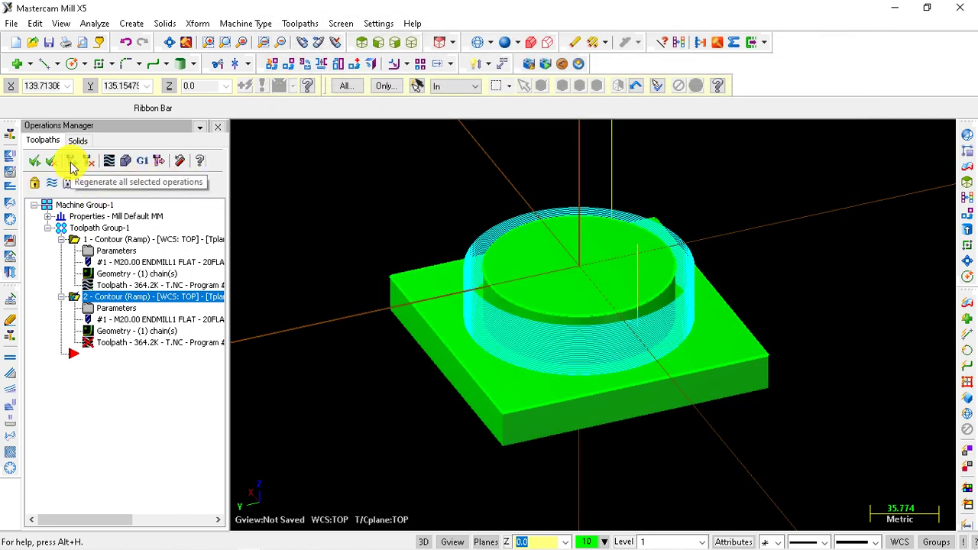
Regenerate operation 2 to a 241.2K toolpath and toggle operation 1's toolpath display.
left_click(71, 162)
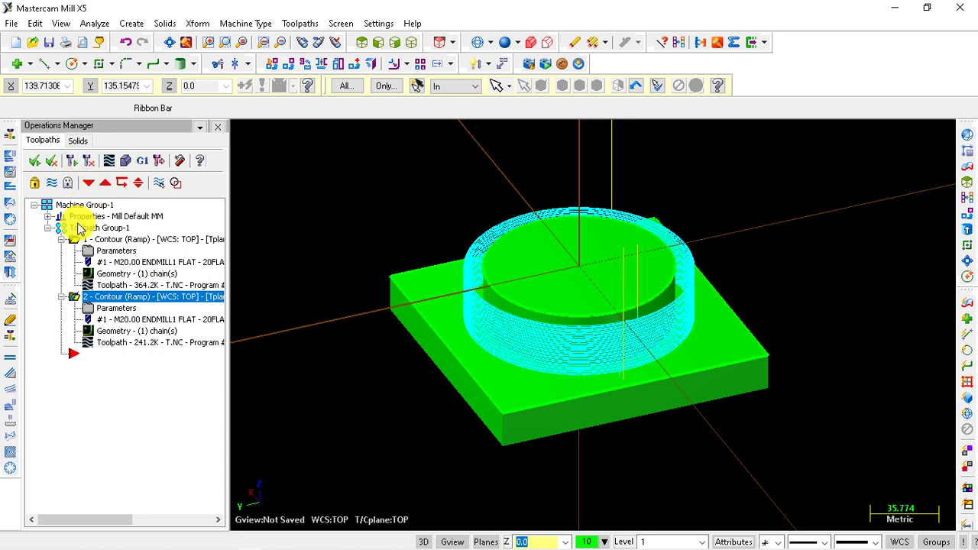
left_click(82, 240)
left_click(53, 185)
Zoom in and out to compare both contours' ramp passes around the boss, then reselect operation 2.
scroll(571, 334, "up", 1)
scroll(622, 339, "up", 2)
scroll(665, 324, "up", 2)
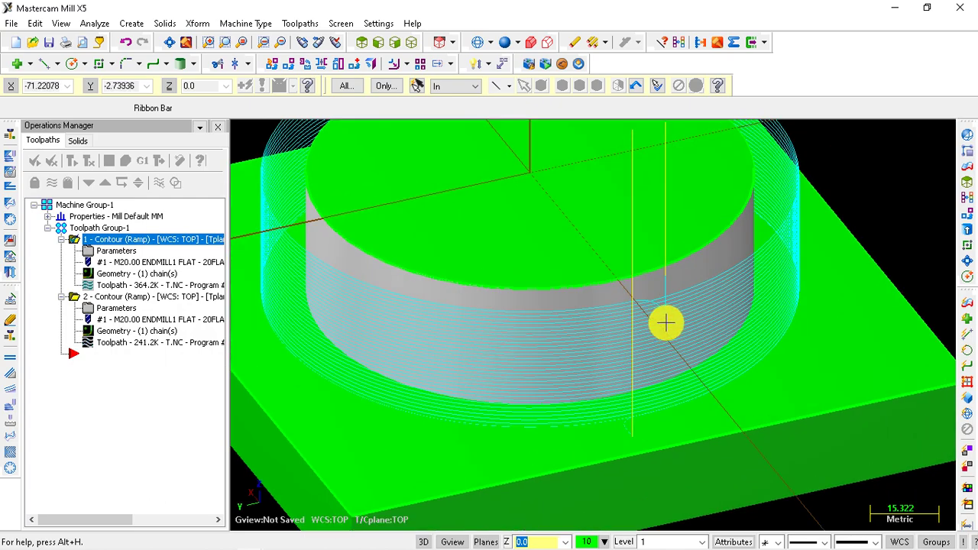
scroll(665, 321, "up", 1)
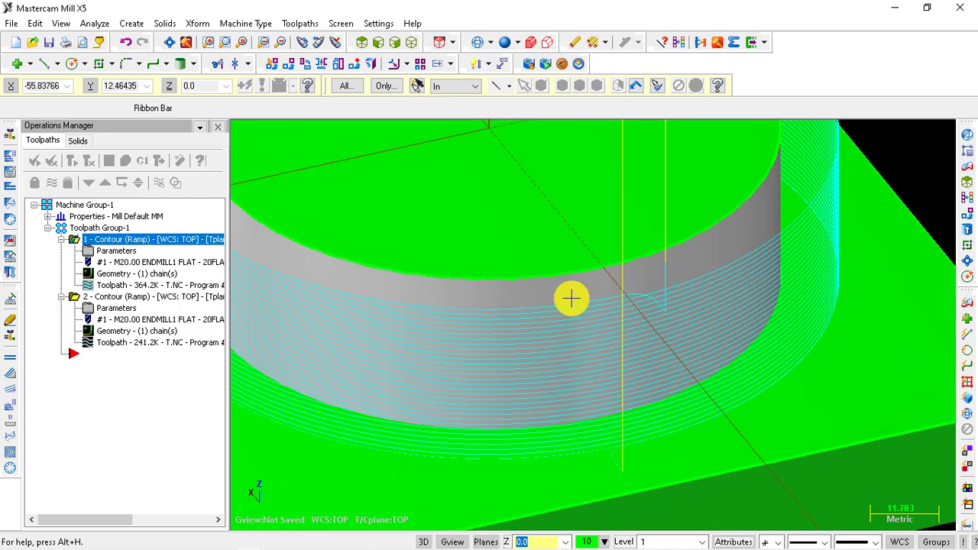
scroll(685, 301, "down", 1)
scroll(659, 309, "down", 1)
scroll(663, 302, "up", 1)
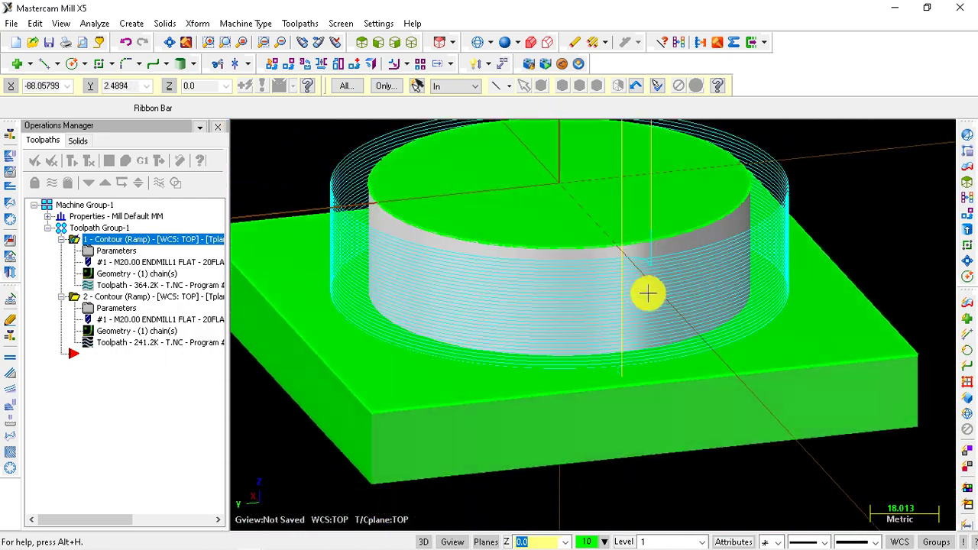
scroll(642, 291, "up", 1)
scroll(697, 279, "down", 1)
scroll(698, 276, "down", 1)
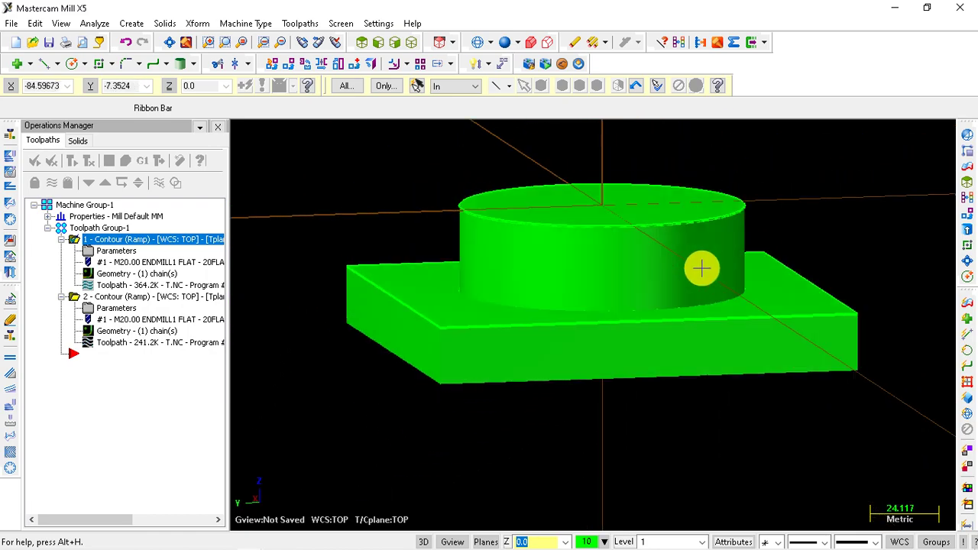
scroll(527, 268, "up", 1)
scroll(690, 281, "up", 1)
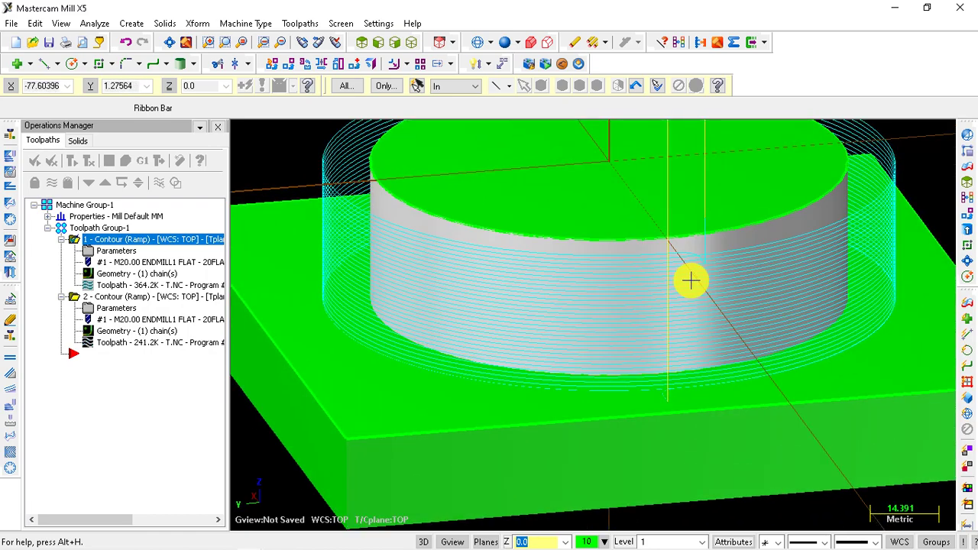
scroll(684, 277, "down", 2)
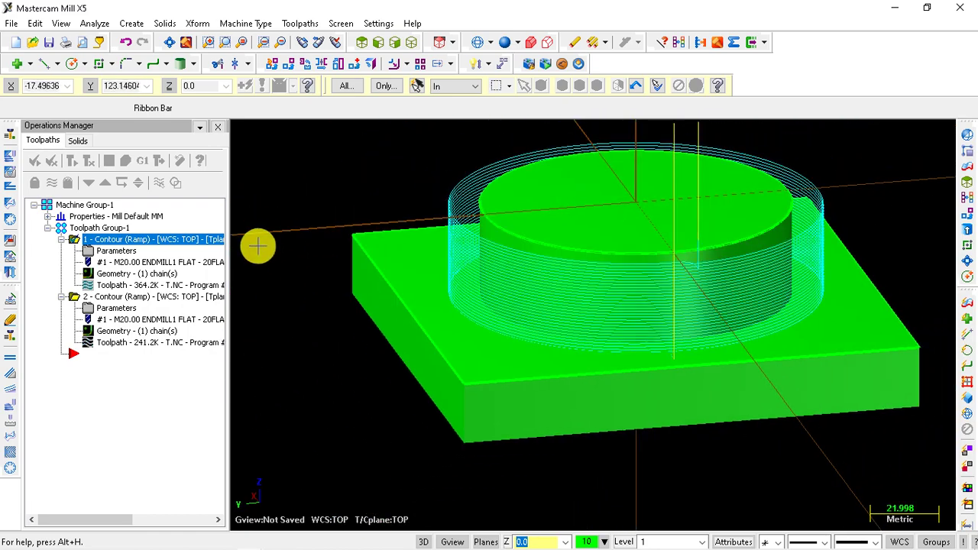
middle_click_drag(471, 309, 589, 334)
key("alt+t")
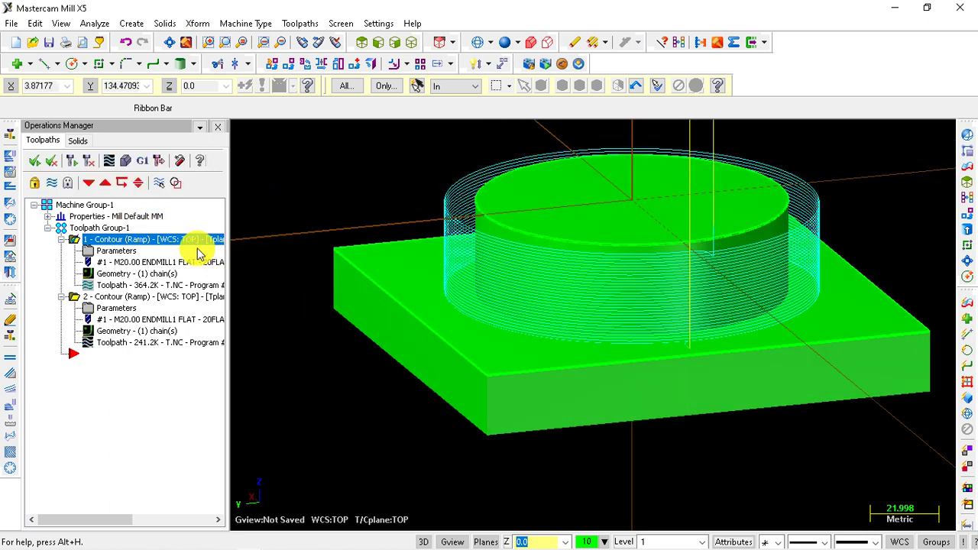
left_click(84, 298)
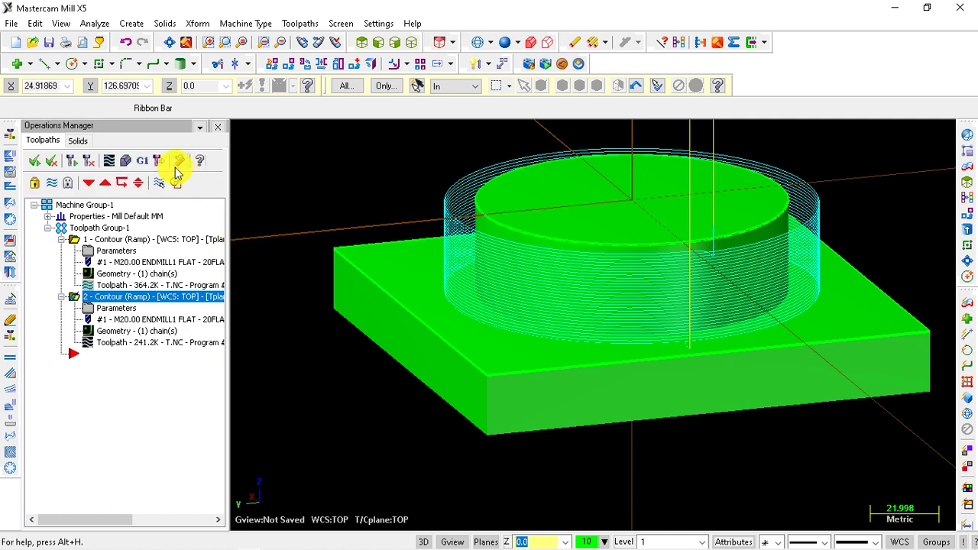
Play a backplot of operation 2's tool motion, then expand Machine Group-1 Properties.
left_click(110, 163)
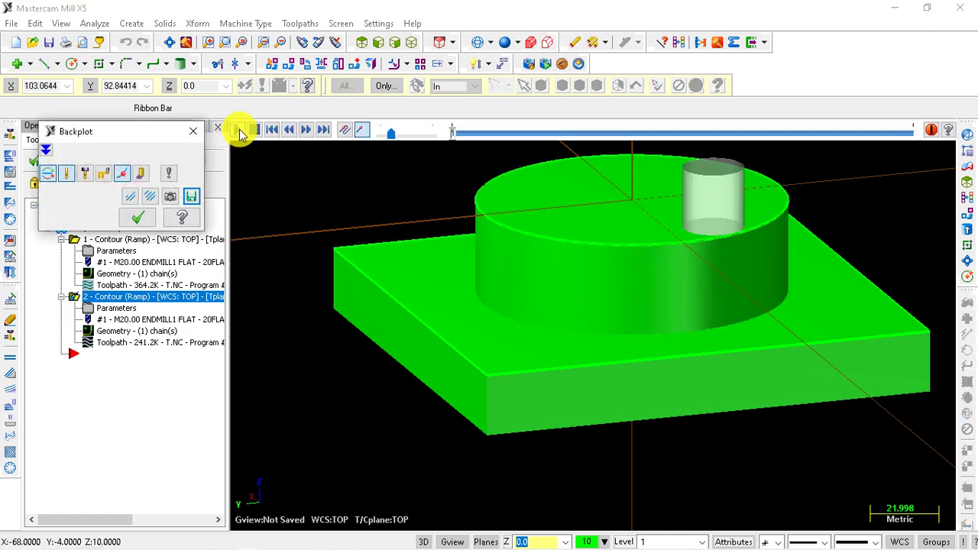
left_click(238, 130)
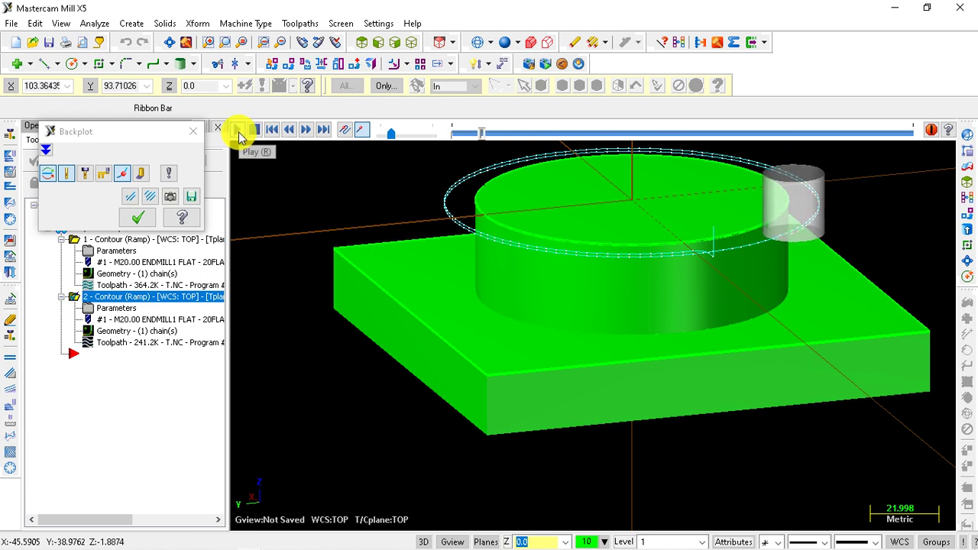
left_click(138, 217)
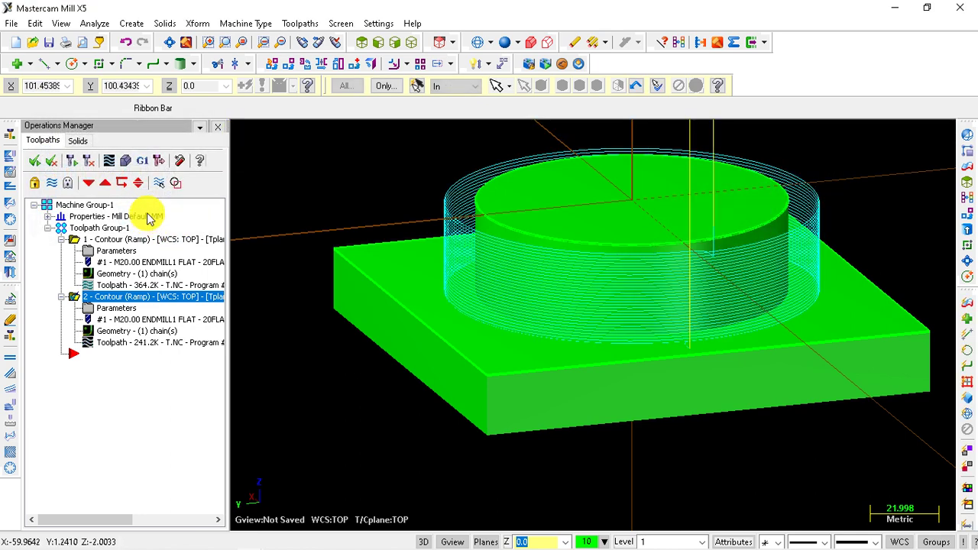
left_click(127, 162)
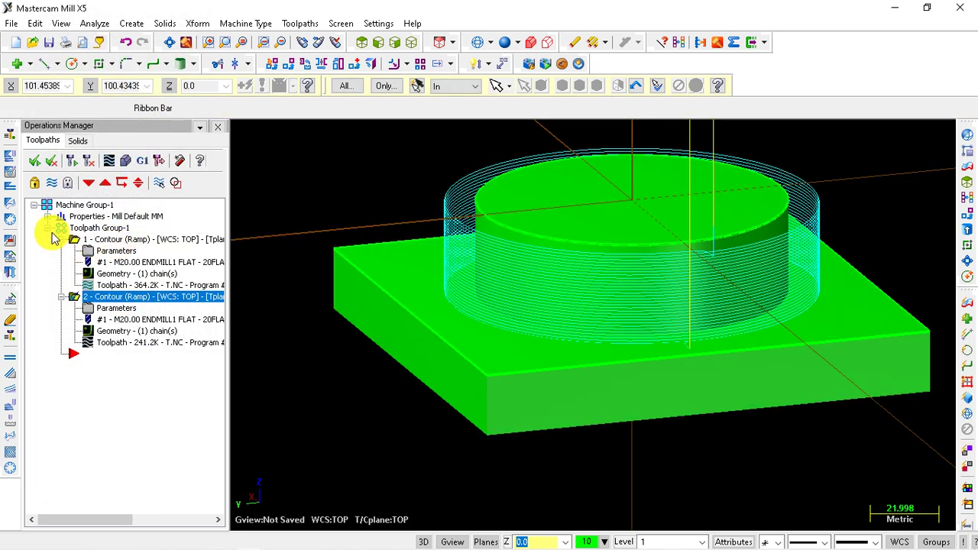
left_click(47, 217)
Size the stock to the part's 150 × 150 × 50 bounding box and confirm.
left_click(91, 252)
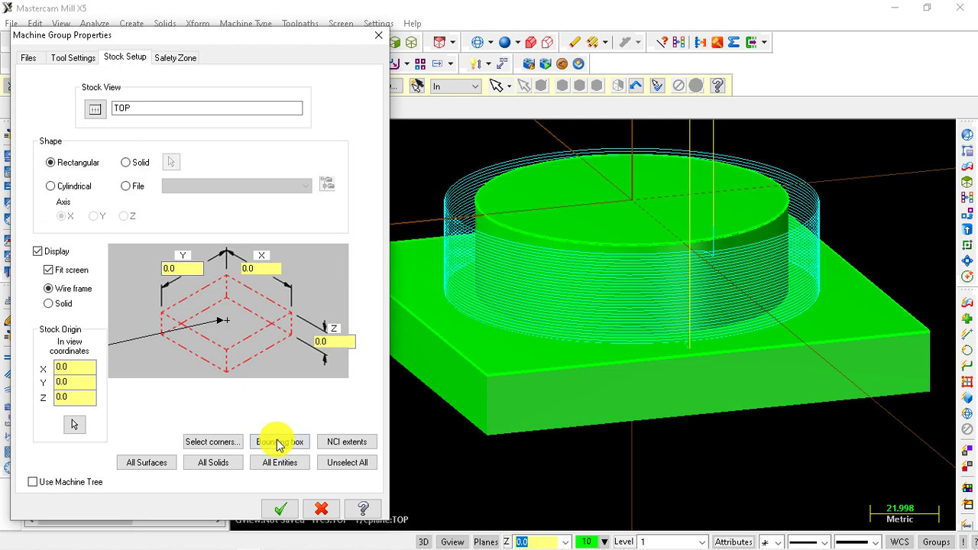
left_click(278, 442)
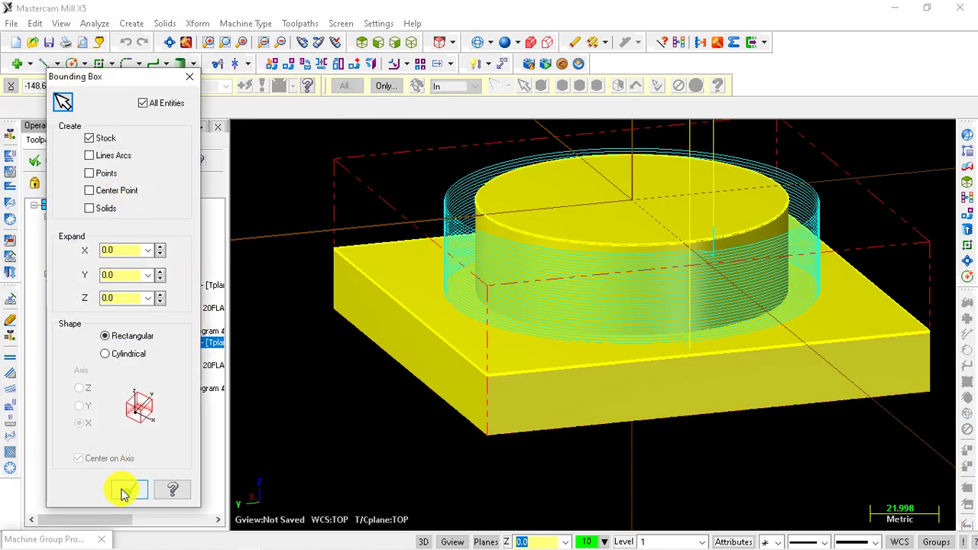
left_click(126, 490)
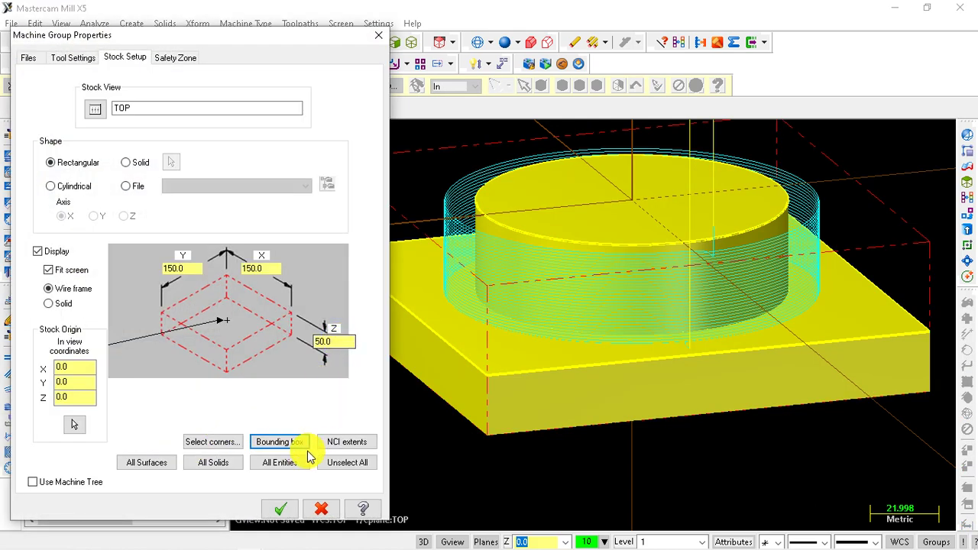
left_click(277, 511)
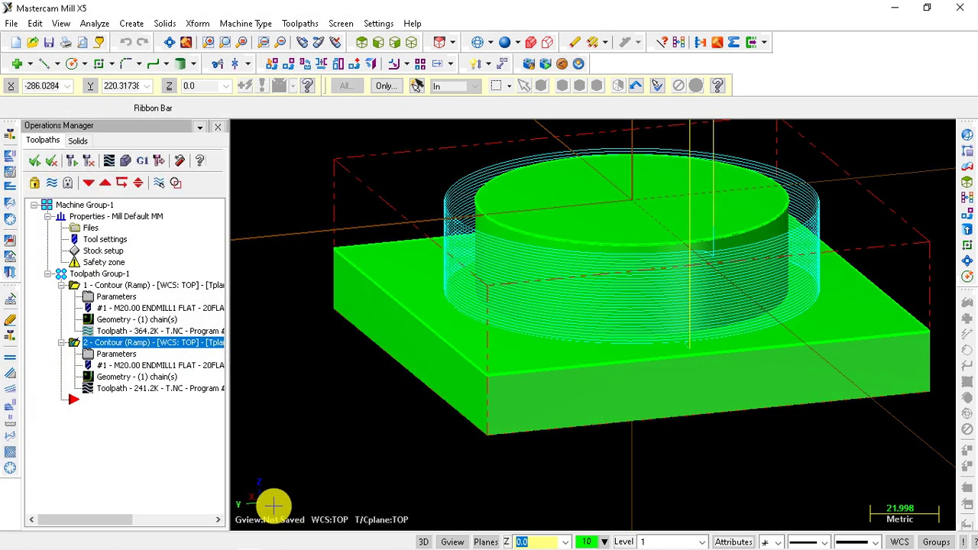
Run a cutting verification of operation 2 on the stock, then close it.
left_click(127, 159)
left_click(100, 52)
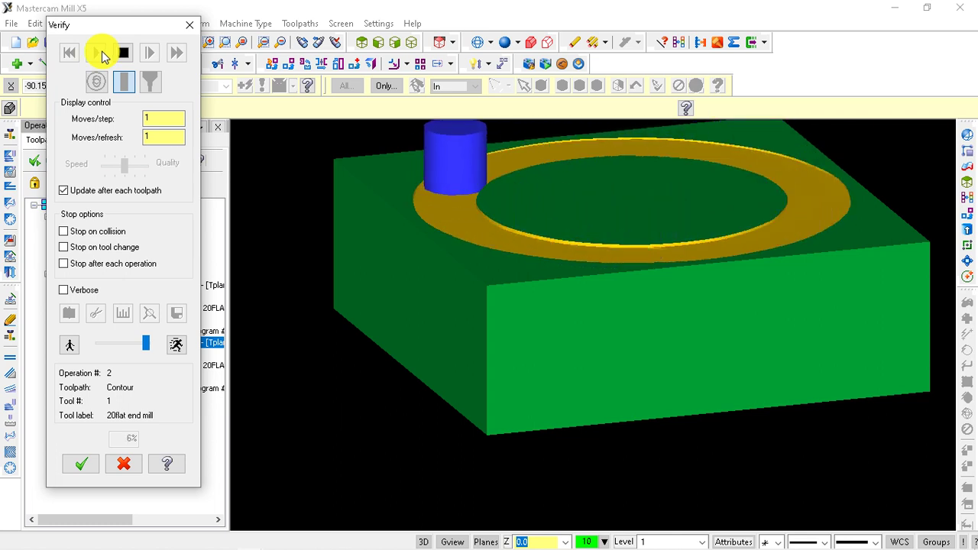
scroll(670, 247, "up", 2)
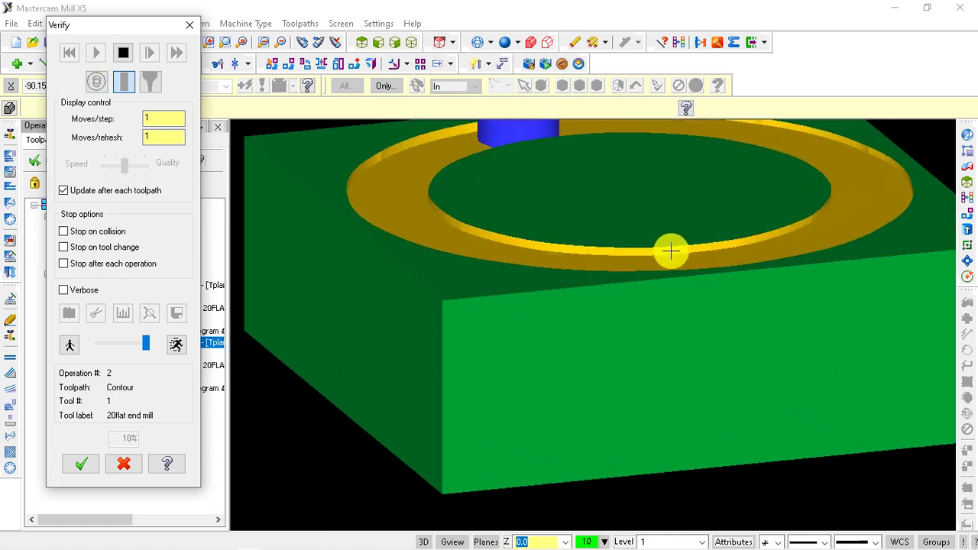
scroll(681, 282, "up", 2)
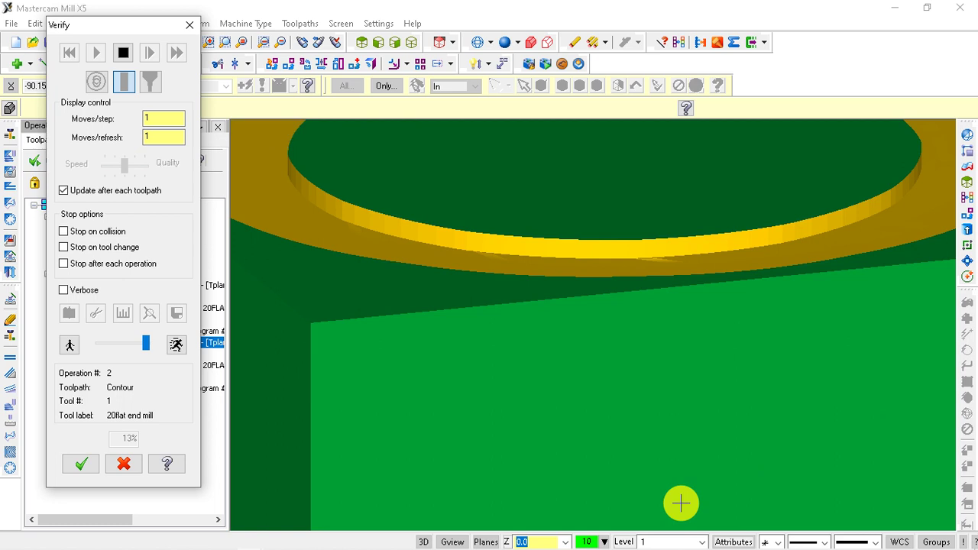
scroll(618, 439, "down", 2)
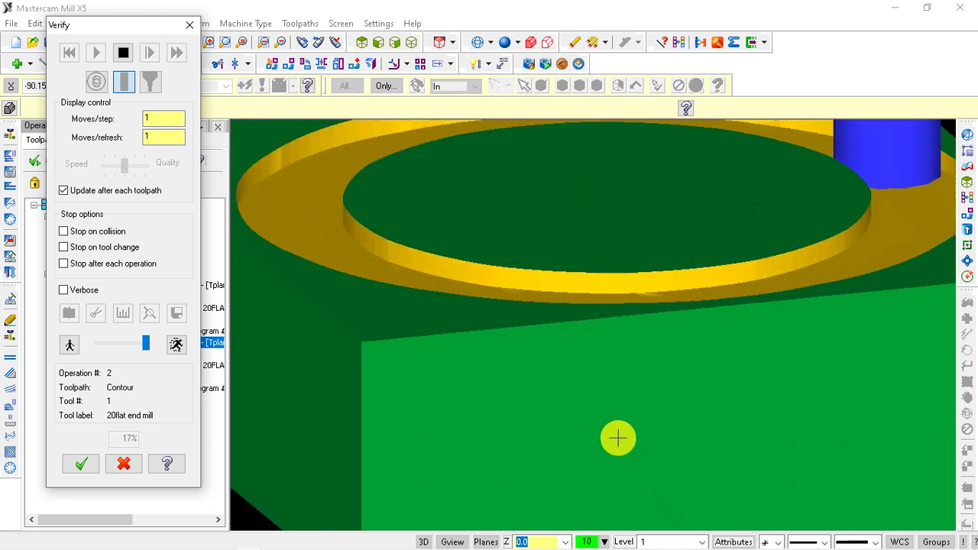
scroll(611, 430, "down", 2)
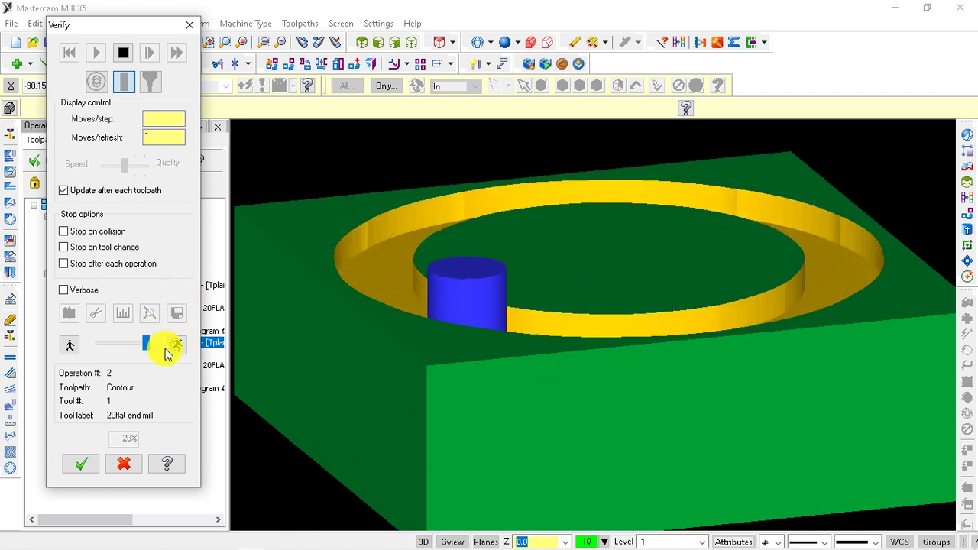
left_click(76, 464)
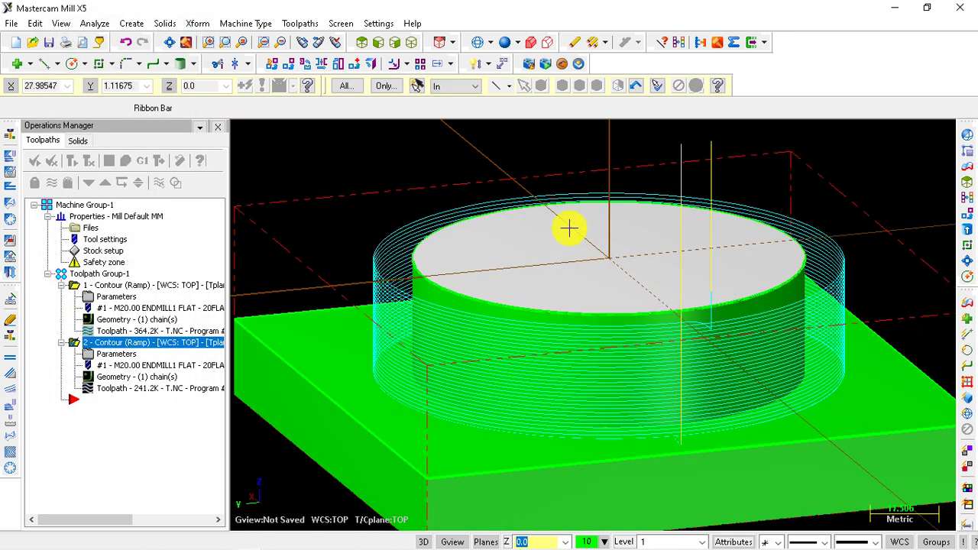
Orbit to a side-on view, toggle the toolpath lines off and on, and select operation 2.
scroll(657, 263, "down", 4)
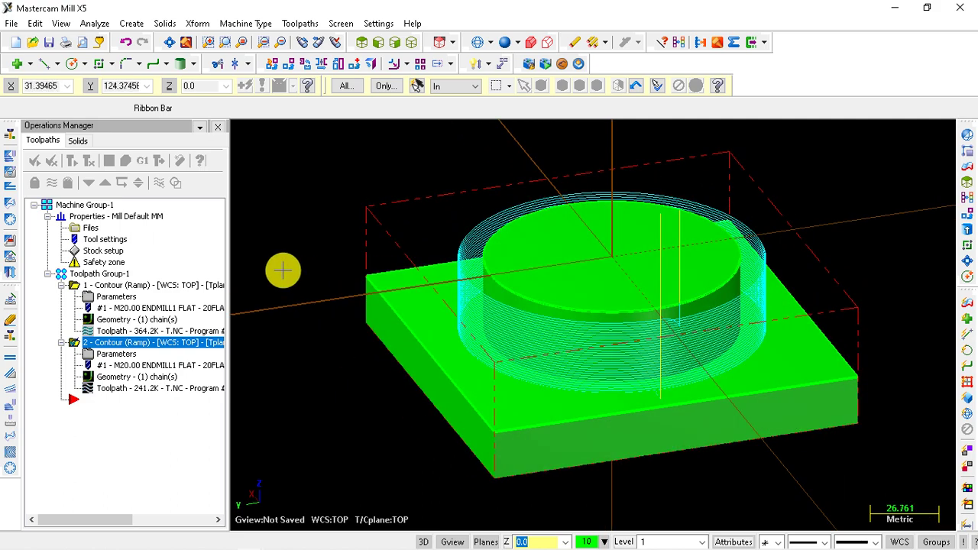
mouse_move(460, 320)
middle_mouse_down()
mouse_move(568, 430)
mouse_move(506, 247)
mouse_move(522, 255)
mouse_move(539, 421)
middle_mouse_up()
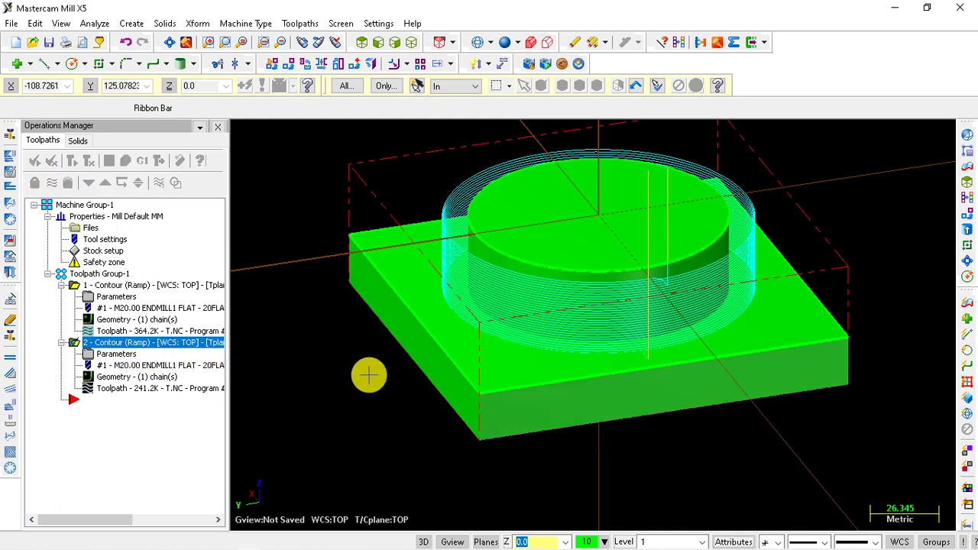
key("alt+t")
mouse_move(574, 395)
middle_mouse_down()
mouse_move(596, 319)
mouse_move(597, 338)
middle_mouse_up()
key("alt+t")
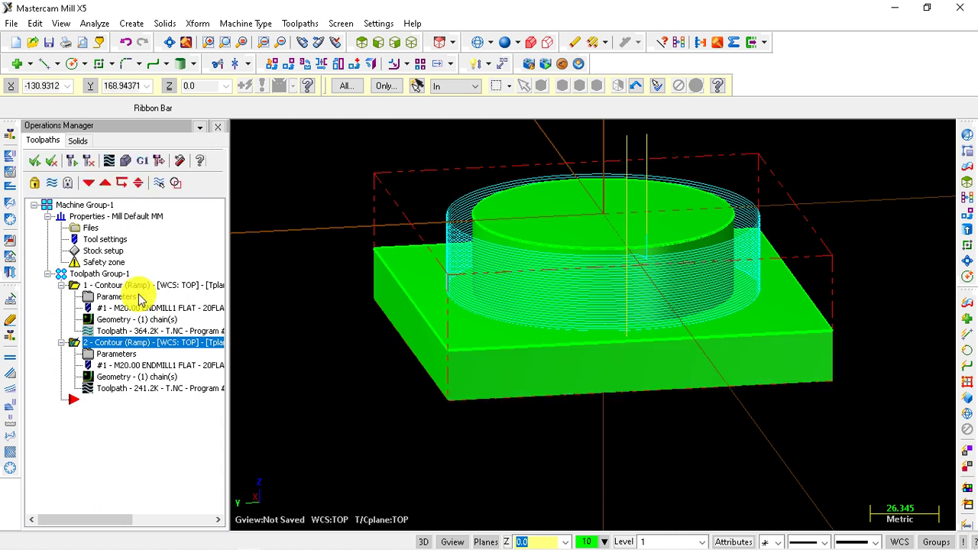
left_click(111, 346)
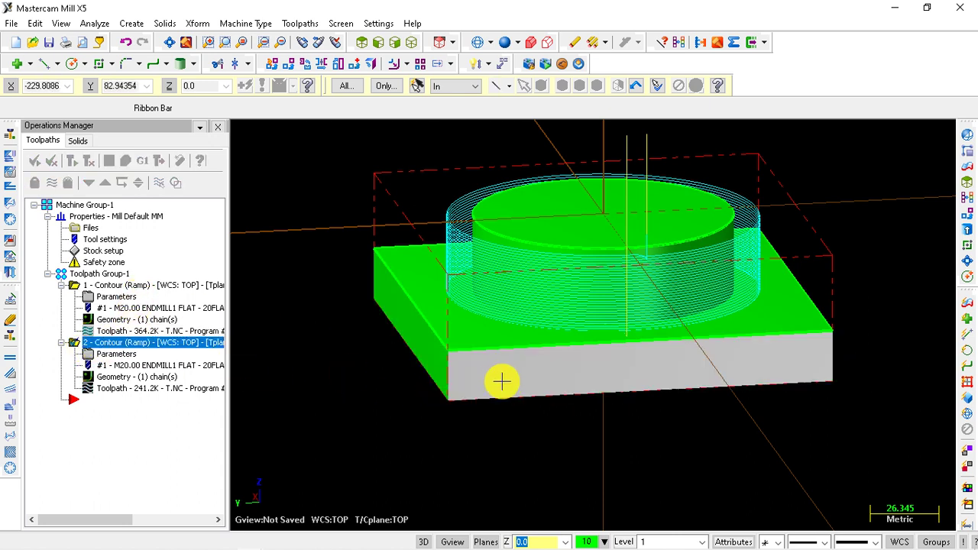
Copy operation 2 and paste it below as operation 3, a 241.2K Contour (Ramp).
right_click(121, 345)
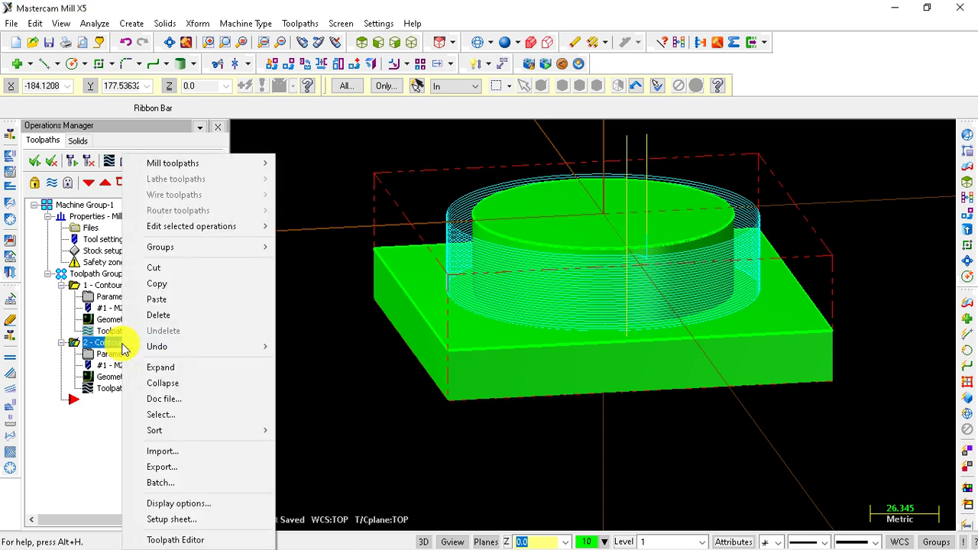
left_click(181, 287)
right_click(74, 403)
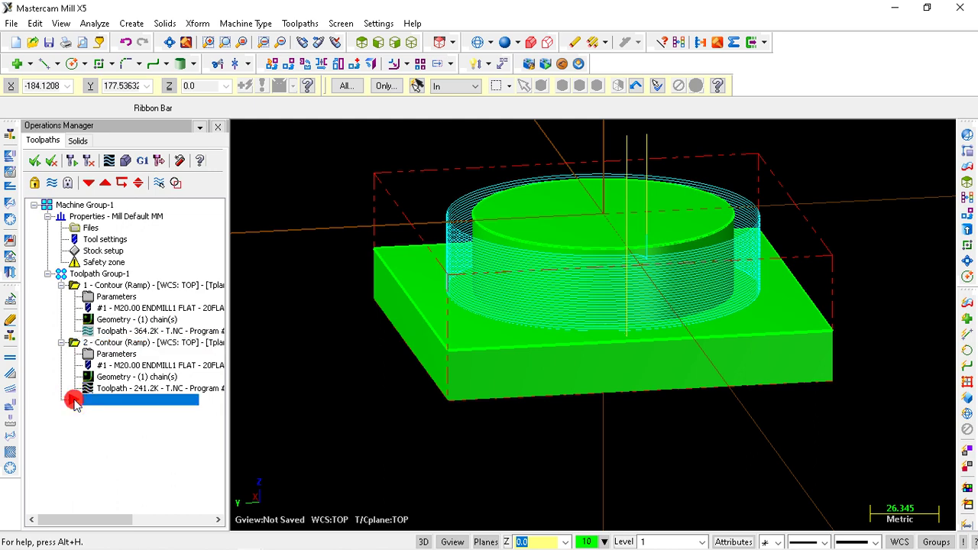
right_click(97, 404)
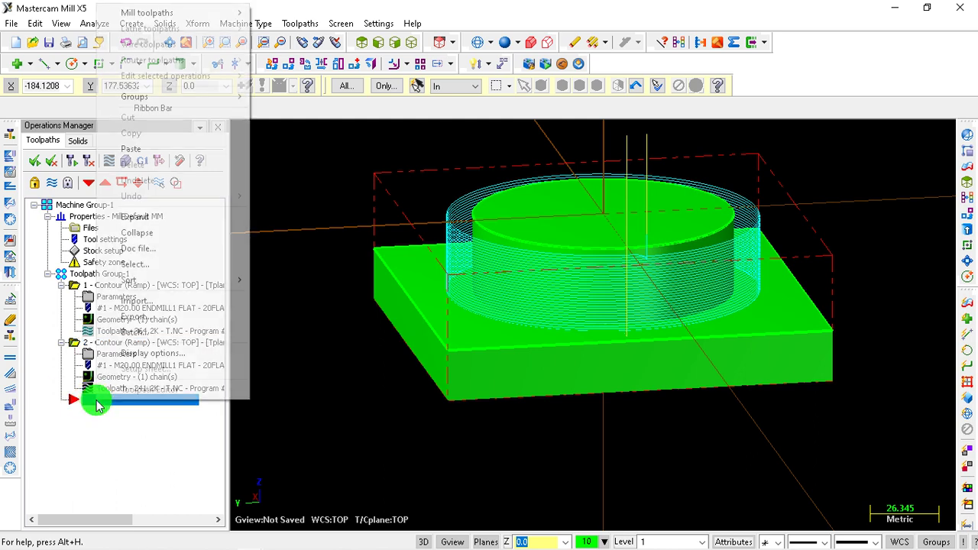
left_click(140, 149)
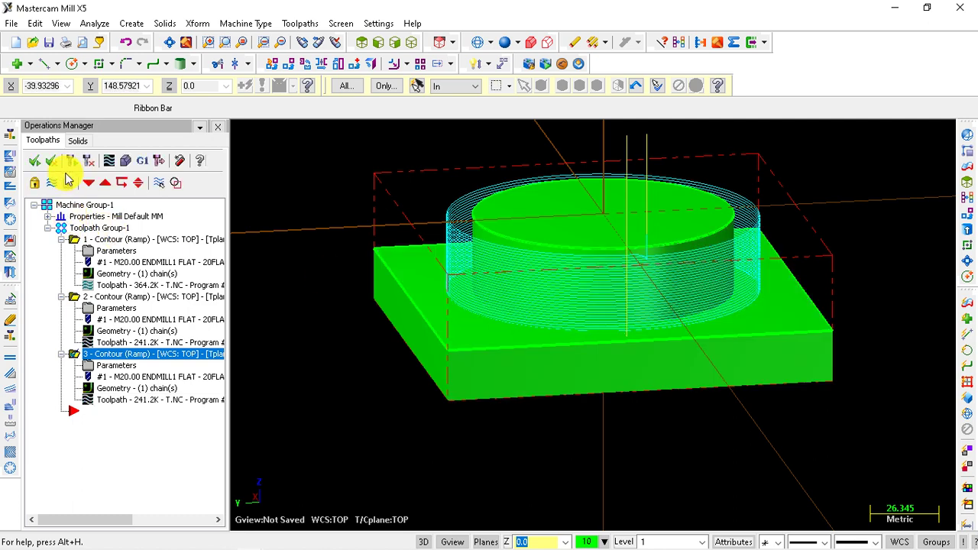
Select operations 1–3 in turn, showing operation 1's toolpath, then hide the toolpath lines.
left_click(71, 298)
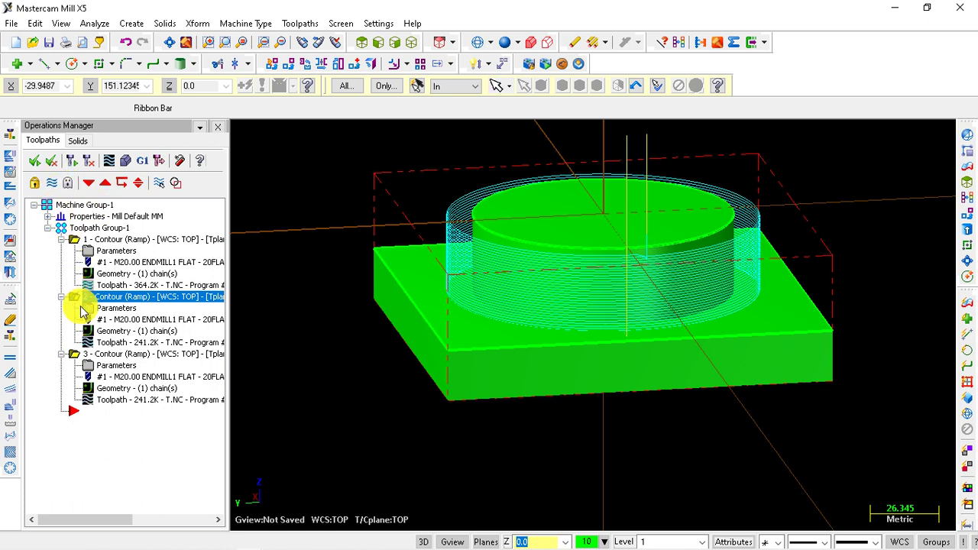
left_click(74, 241)
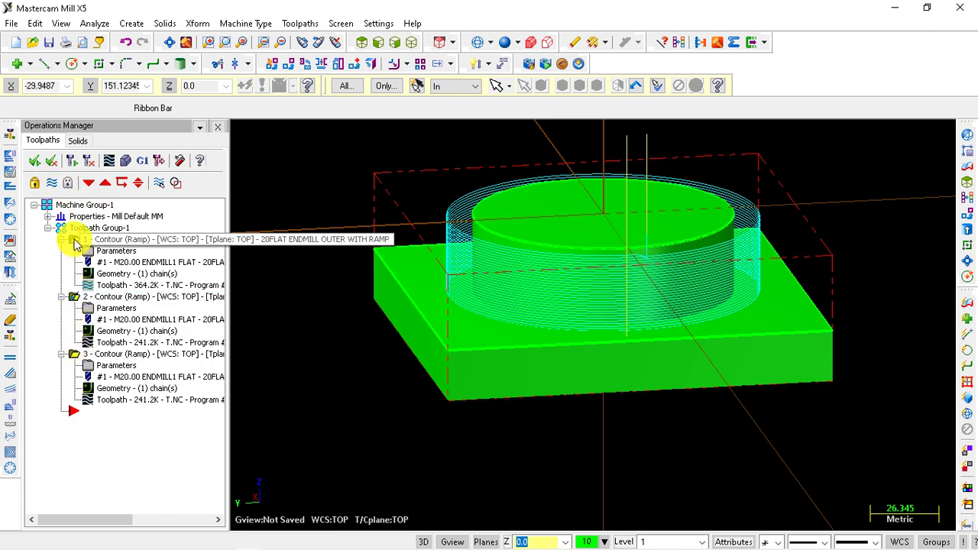
left_click(54, 185)
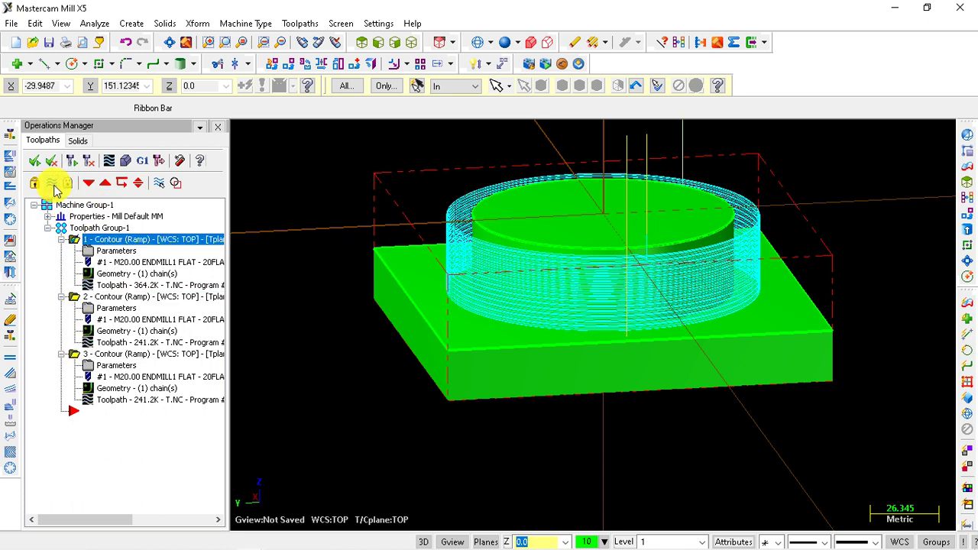
left_click(74, 297)
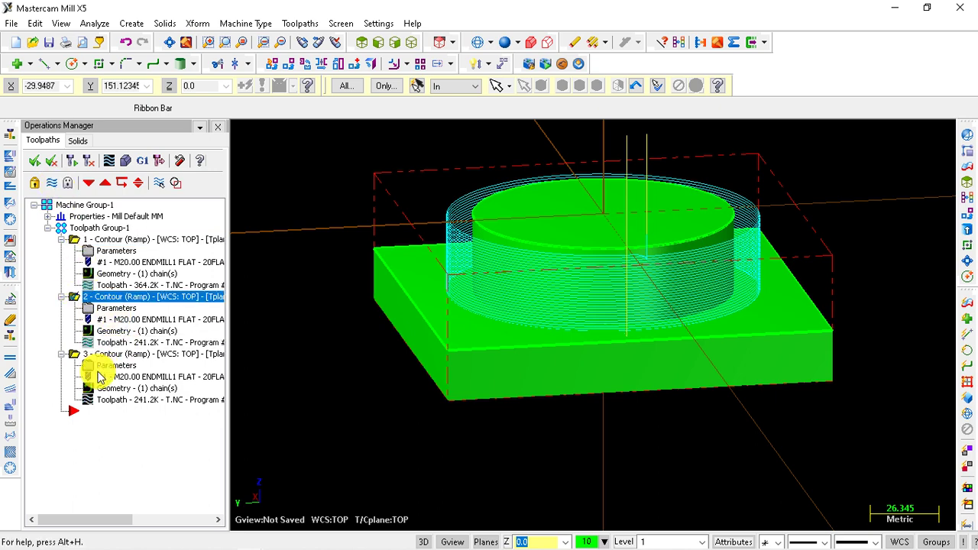
left_click(74, 354)
left_click(53, 161)
Switch to the Top (WCS) view, then tilt and zoom until the block's front face shows clearly.
mouse_move(531, 334)
middle_mouse_down()
mouse_move(623, 305)
mouse_move(459, 264)
mouse_move(714, 373)
mouse_move(520, 345)
middle_mouse_up()
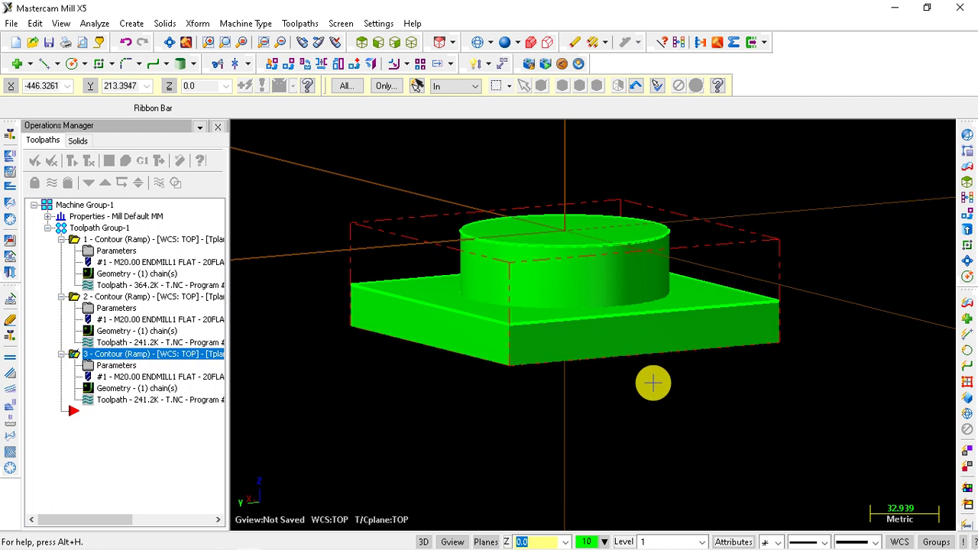
right_click(413, 394)
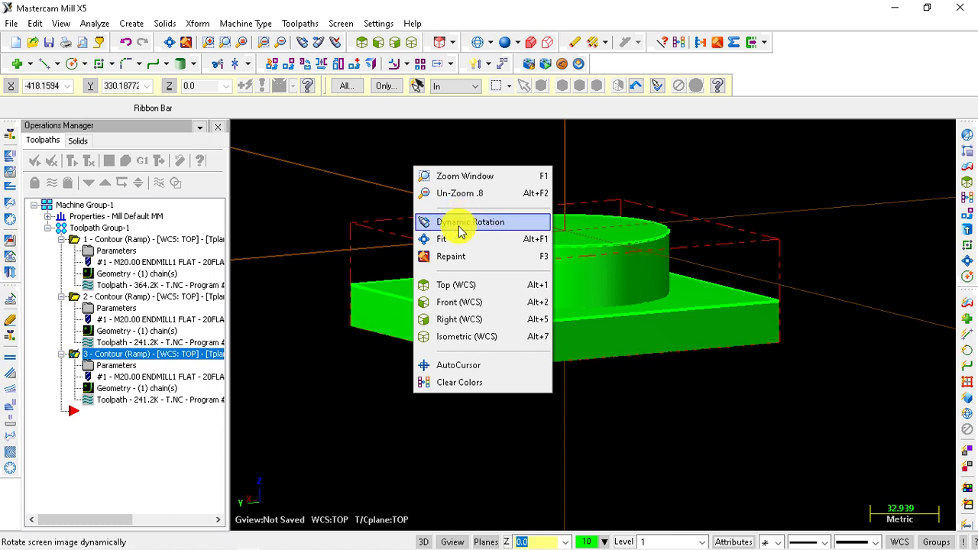
left_click(783, 277)
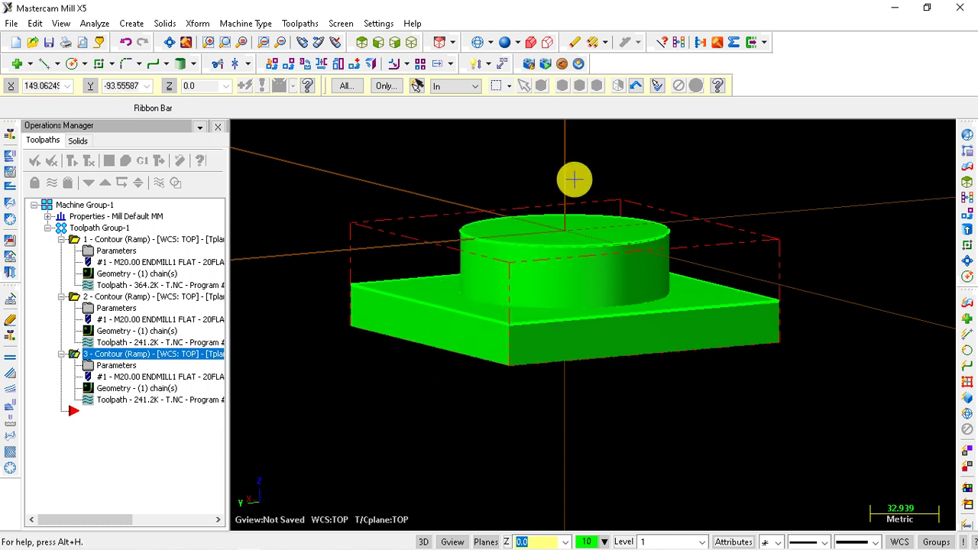
right_click(486, 152)
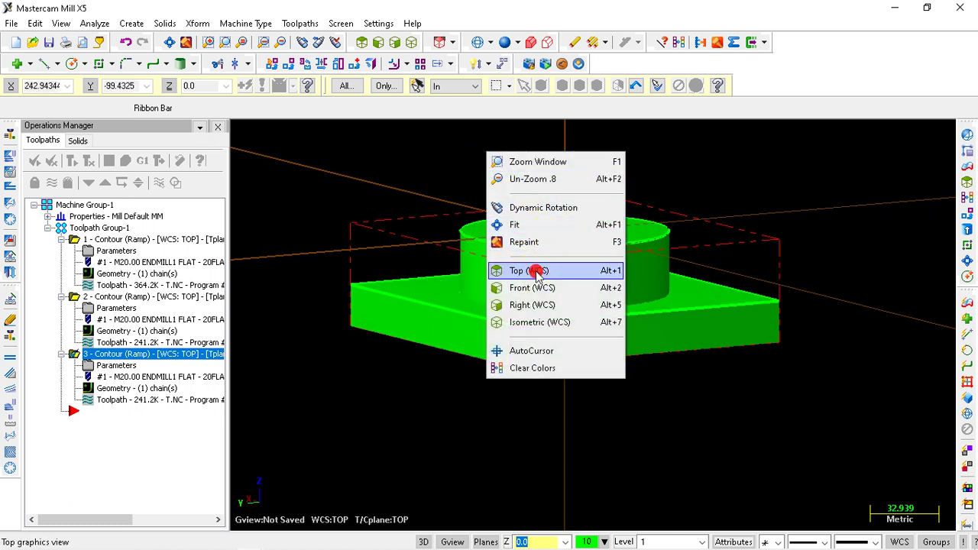
left_click(537, 275)
mouse_move(622, 393)
middle_mouse_down()
mouse_move(650, 291)
mouse_move(568, 301)
mouse_move(572, 334)
mouse_move(484, 367)
mouse_move(473, 384)
middle_mouse_up()
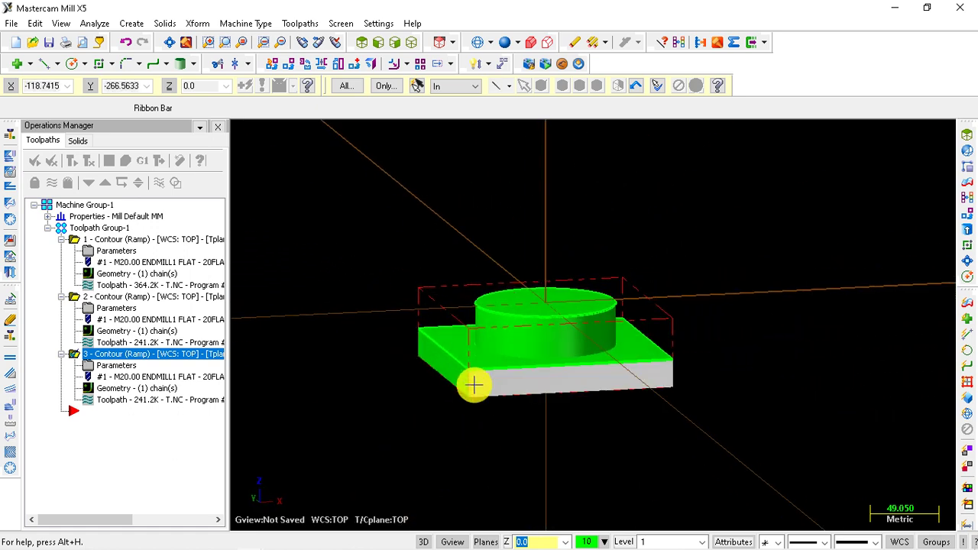
scroll(520, 395, "up", 2)
scroll(519, 395, "up", 3)
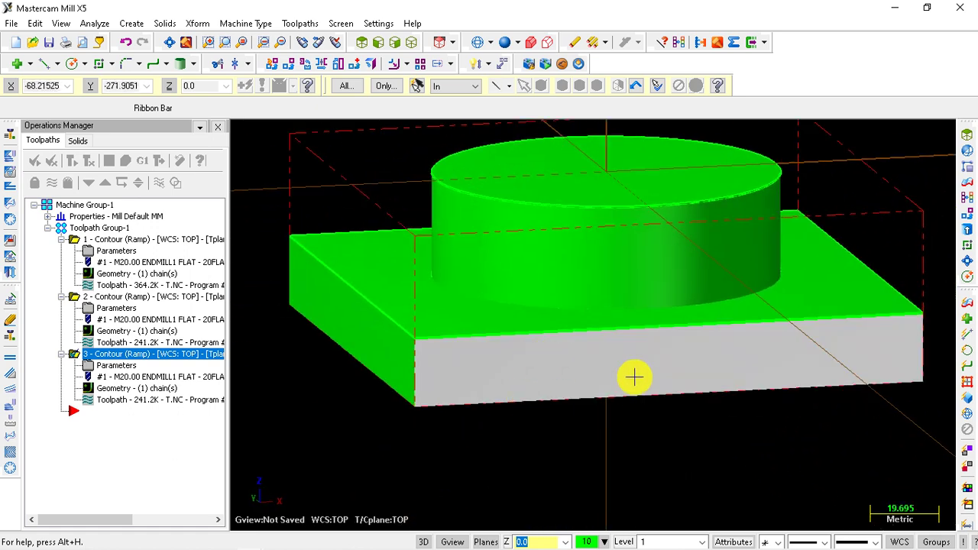
scroll(448, 251, "down", 1)
mouse_move(480, 333)
middle_mouse_down()
mouse_move(456, 338)
mouse_move(448, 328)
middle_mouse_up()
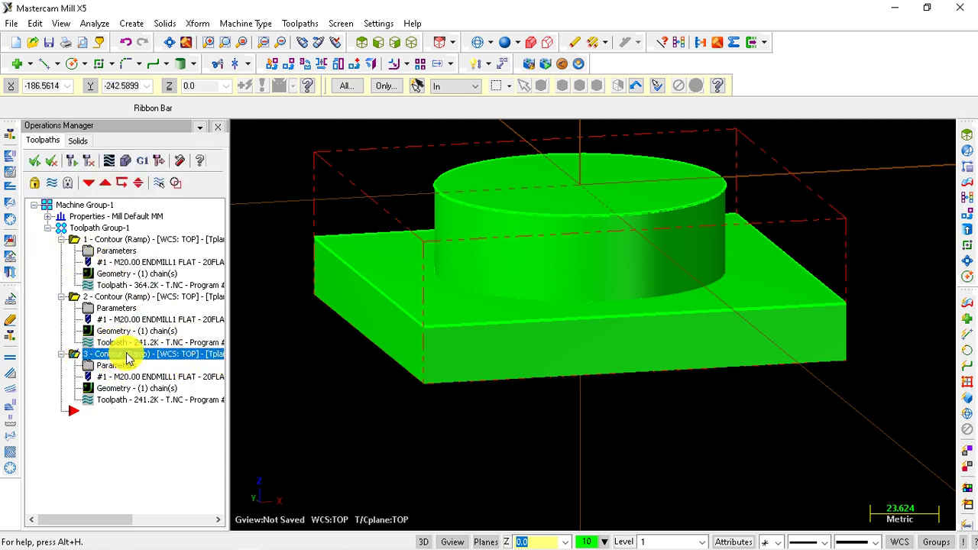
Start a new Contour toolpath chaining only the block's front top edge with Single chaining.
left_click(302, 23)
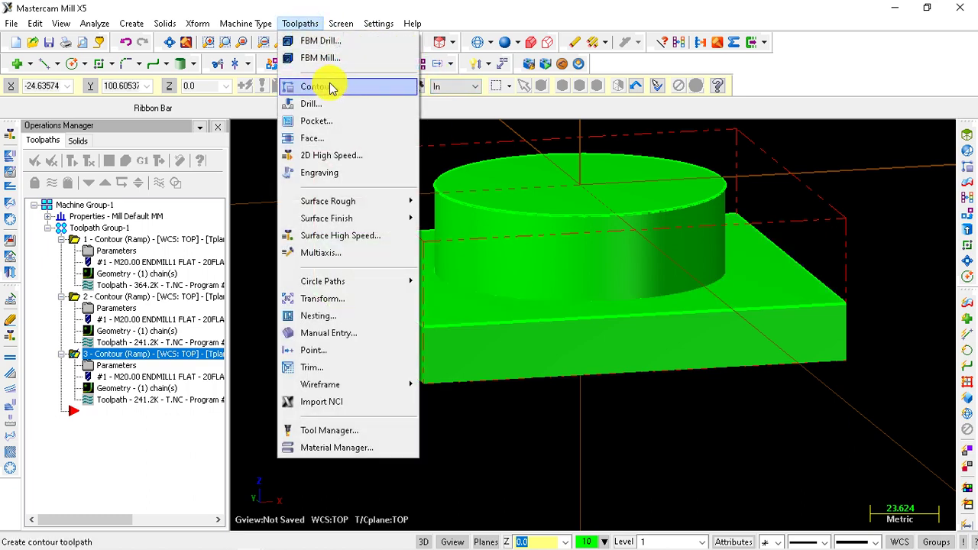
left_click(332, 90)
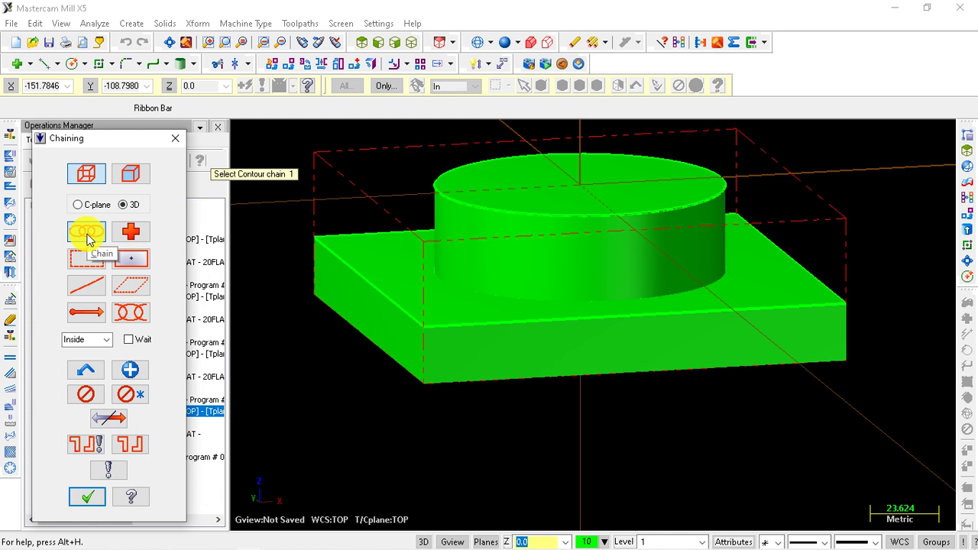
left_click(376, 281)
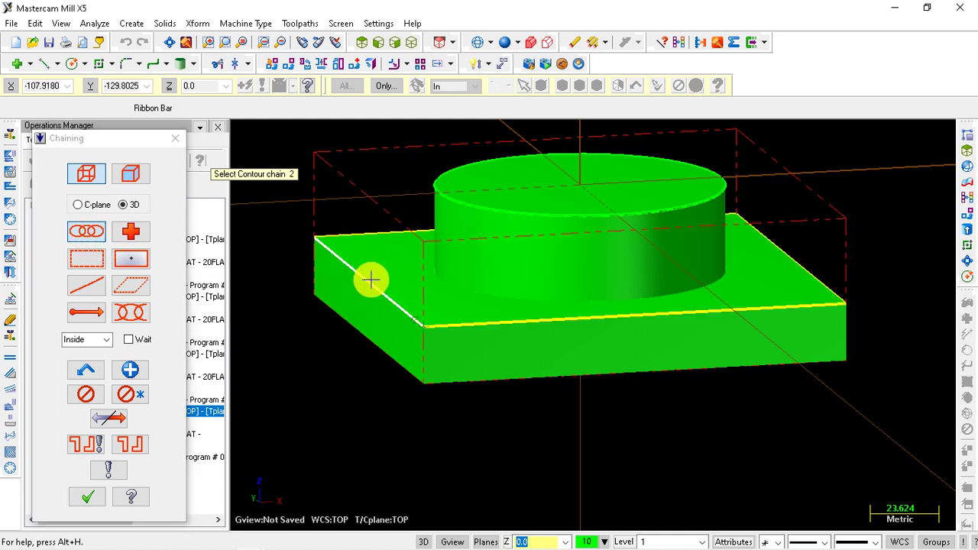
left_click(816, 294)
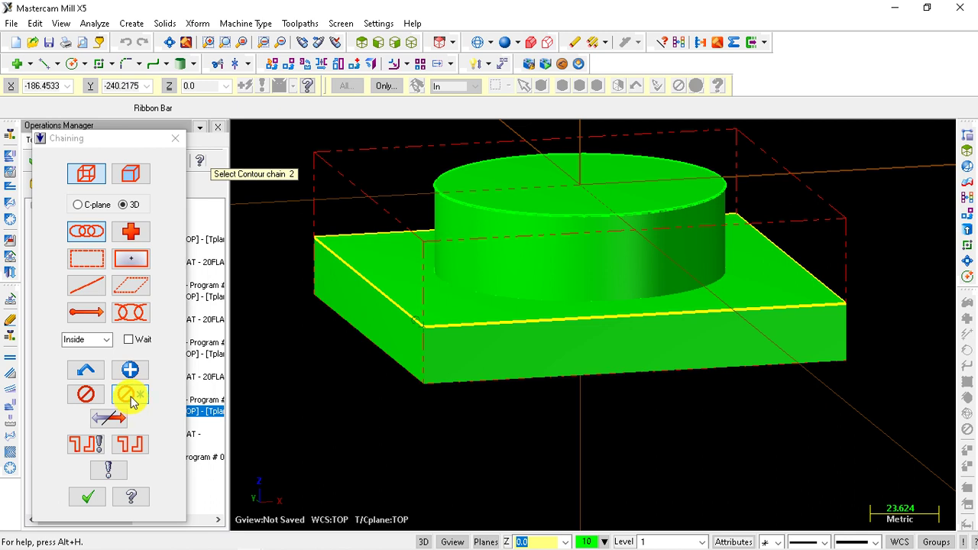
left_click(91, 396)
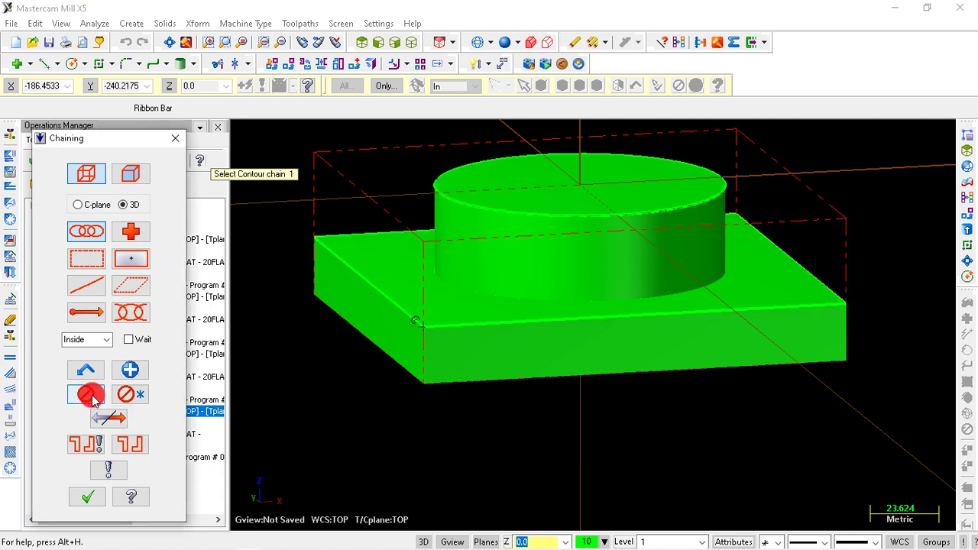
left_click(84, 289)
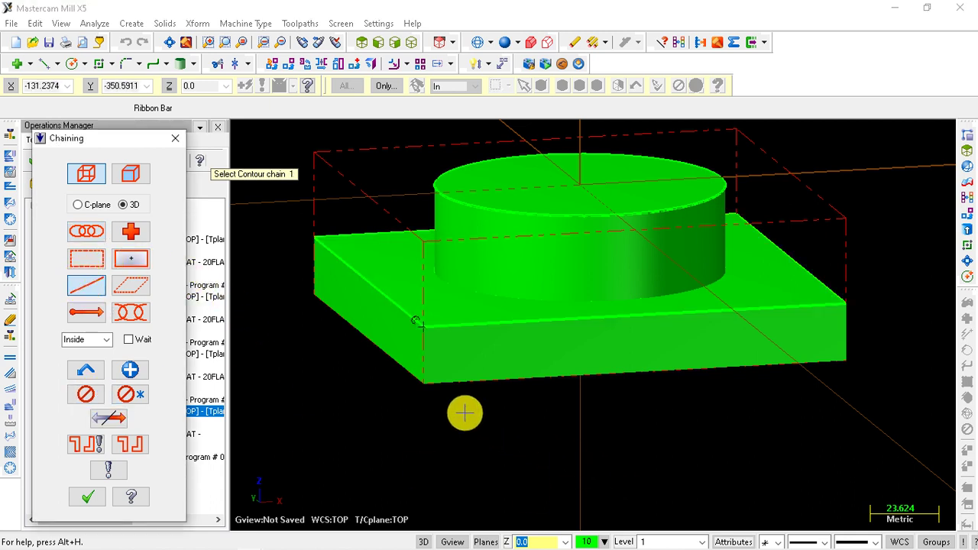
left_click(447, 331)
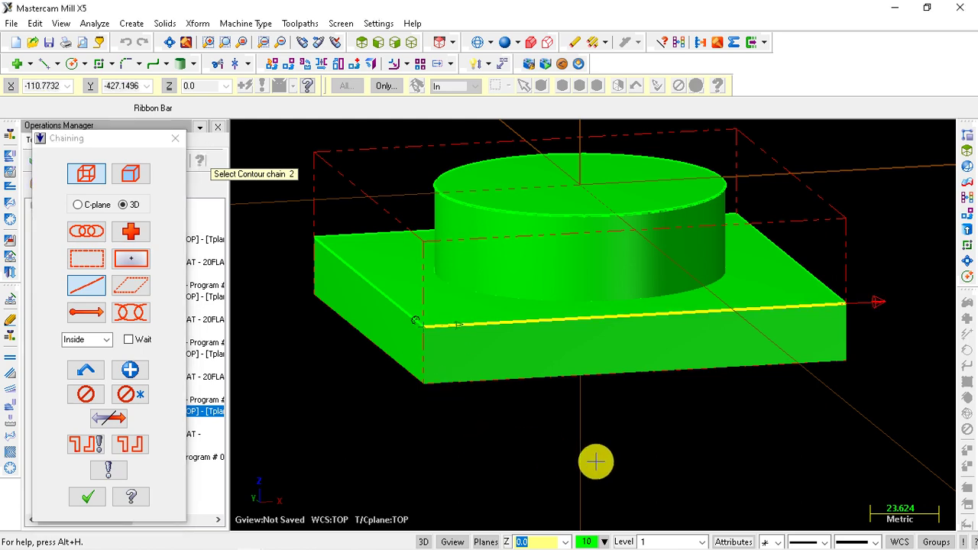
left_click(87, 497)
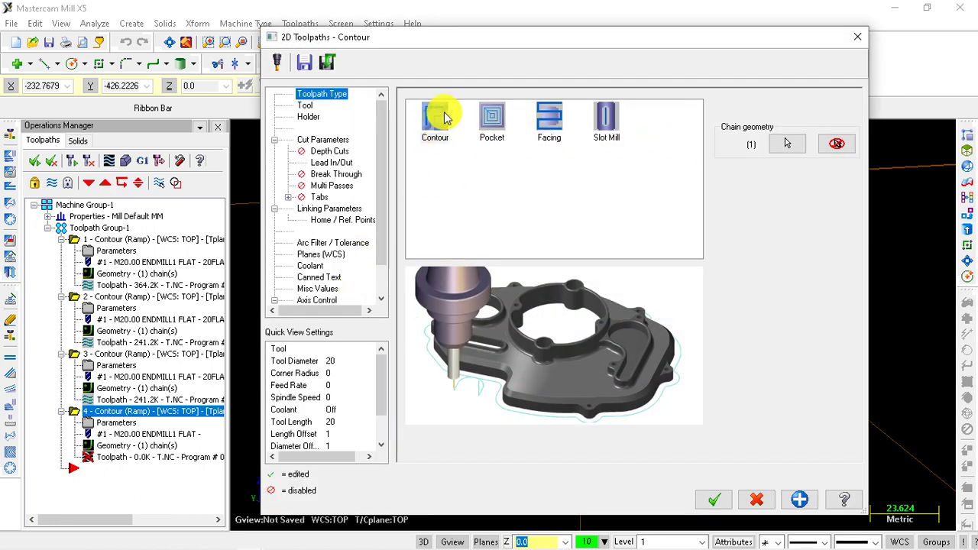
Name the tool 20FLAT ENDMILL, set feed 1000, spindle 2000, plunge 300, comment '20FLAT ENDMILL SIDE CUTTING'.
left_click(305, 105)
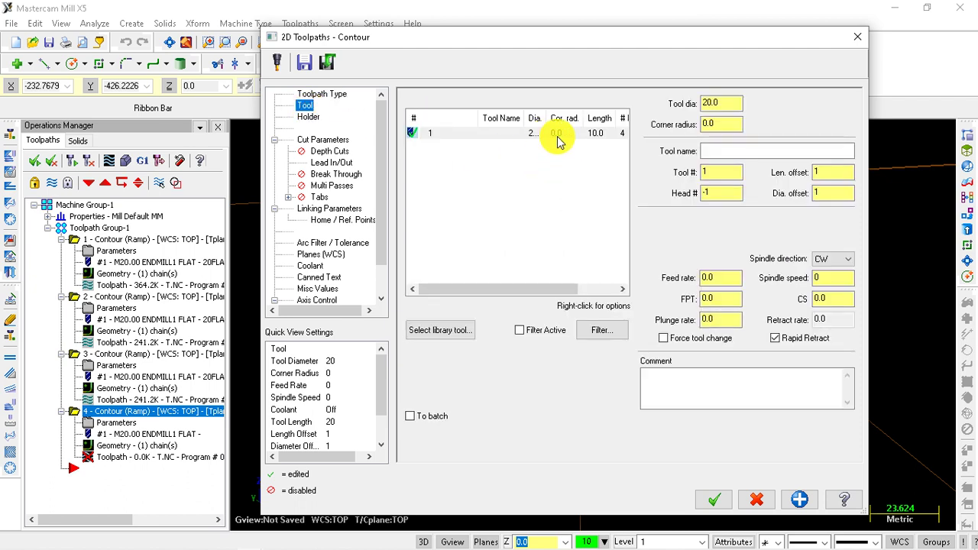
left_click(720, 151)
type("1000")
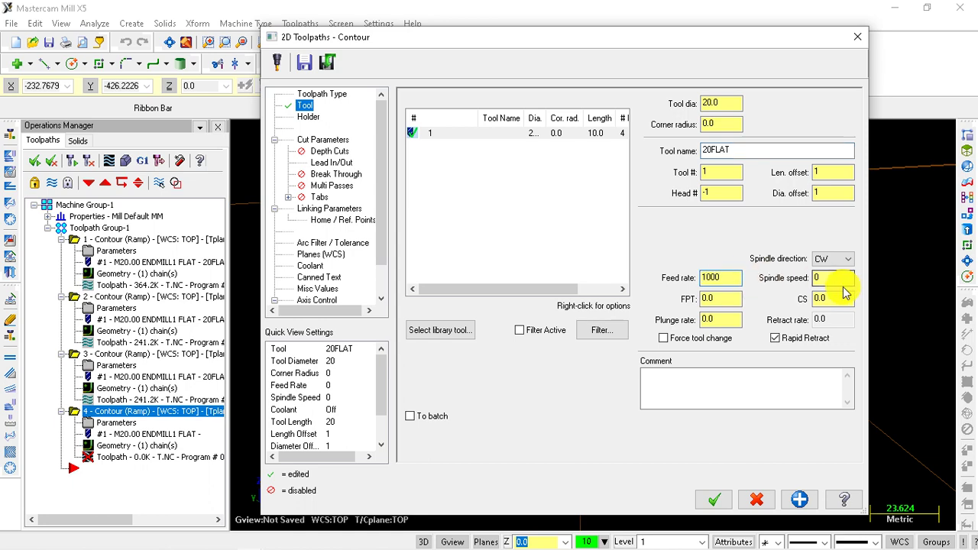
left_click(844, 288)
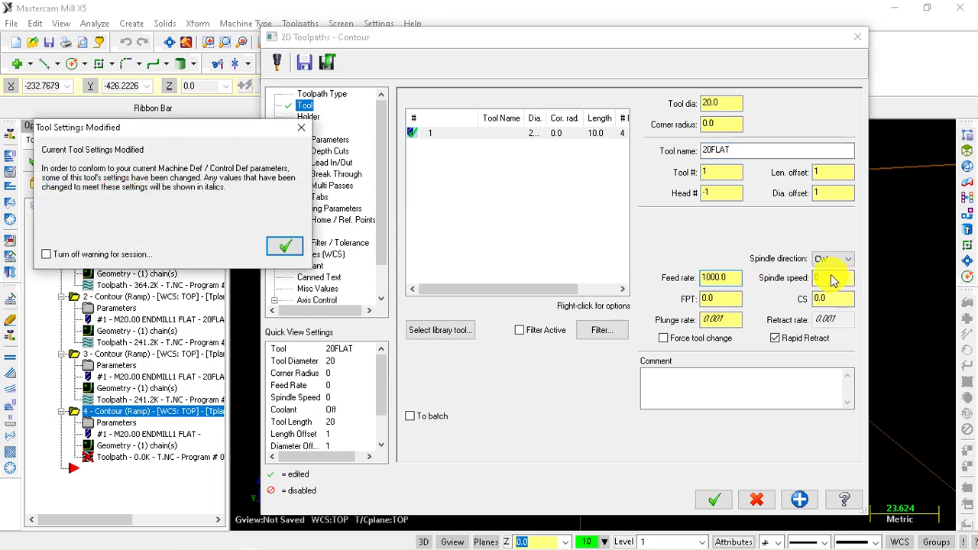
left_click(285, 246)
left_click(824, 284)
type("2000")
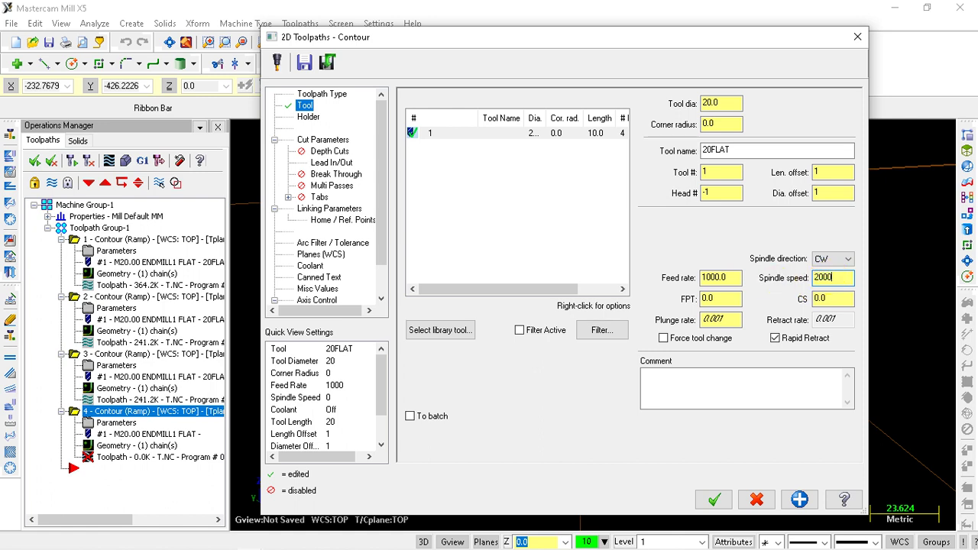
left_click(736, 321)
type("300")
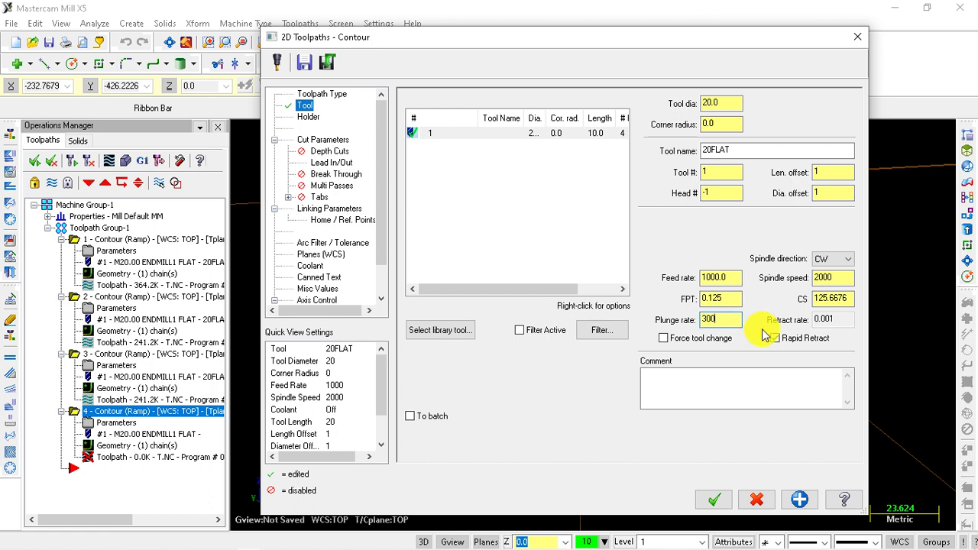
left_click(707, 373)
type("20FLAT ENDMILL SIDE CUTTING")
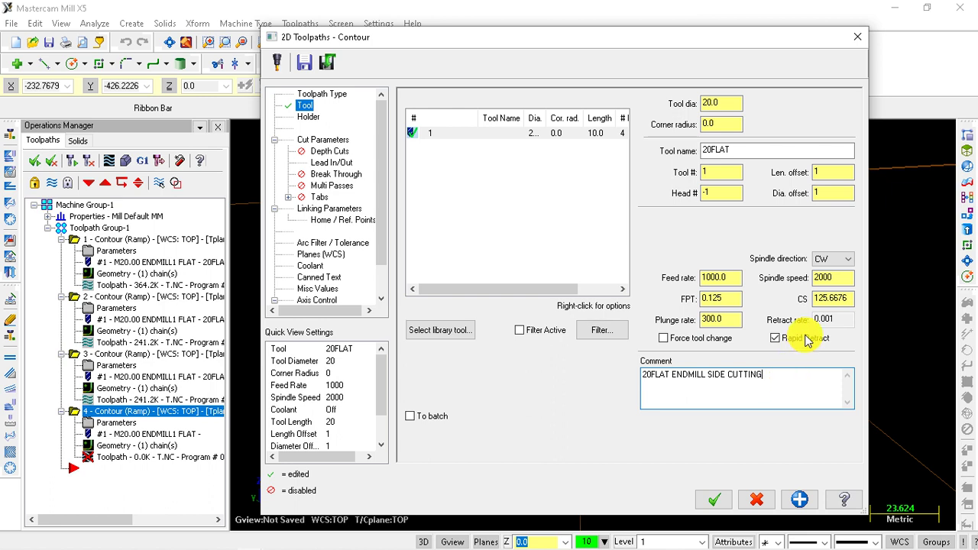
left_click(761, 153)
type("ENDMILL")
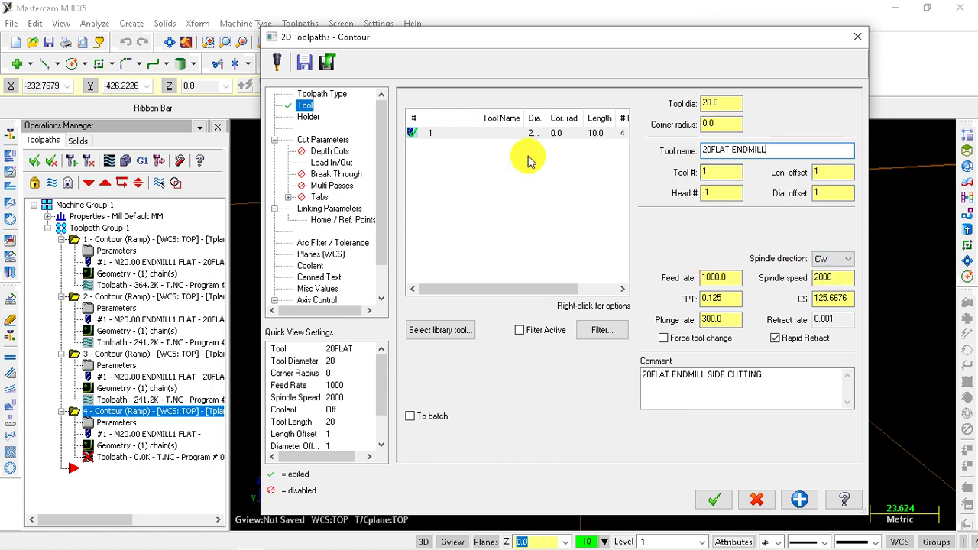
left_click(307, 118)
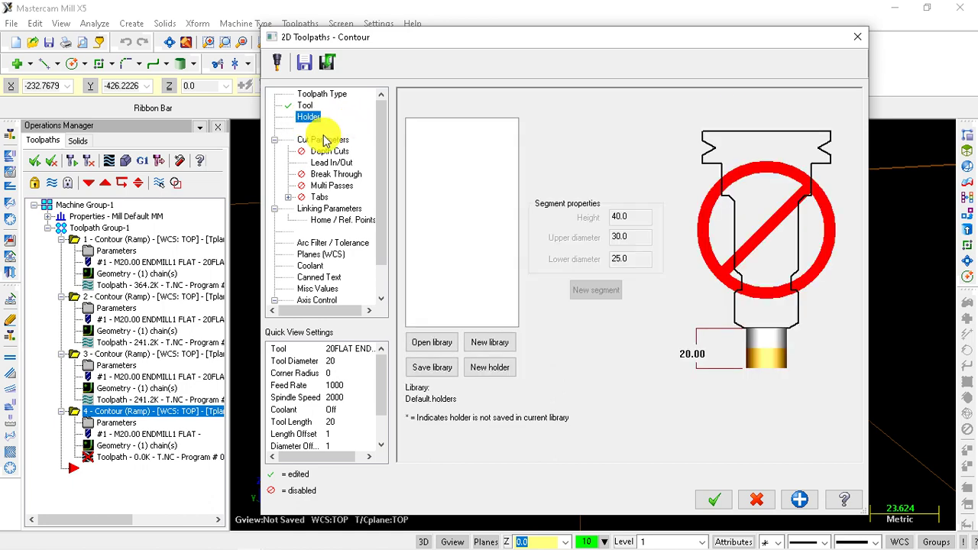
Keep the contour type as Ramp and set the ramp motion to Plunge.
left_click(324, 141)
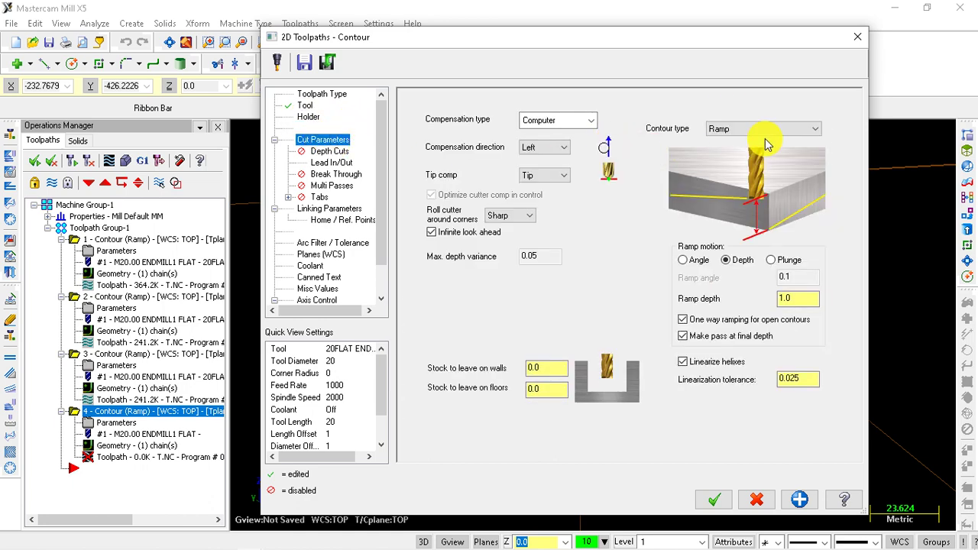
left_click(742, 131)
left_click(745, 134)
left_click(745, 134)
left_click(730, 136)
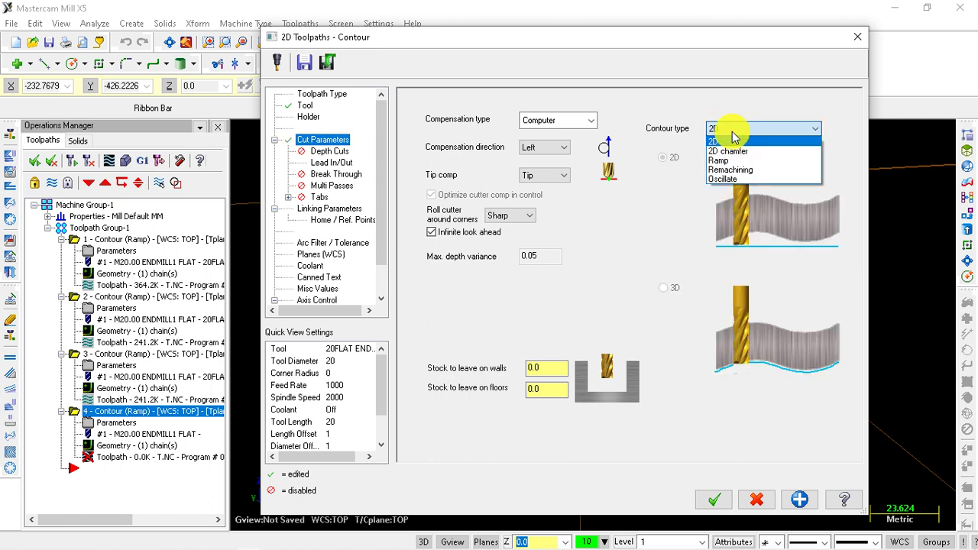
left_click(731, 161)
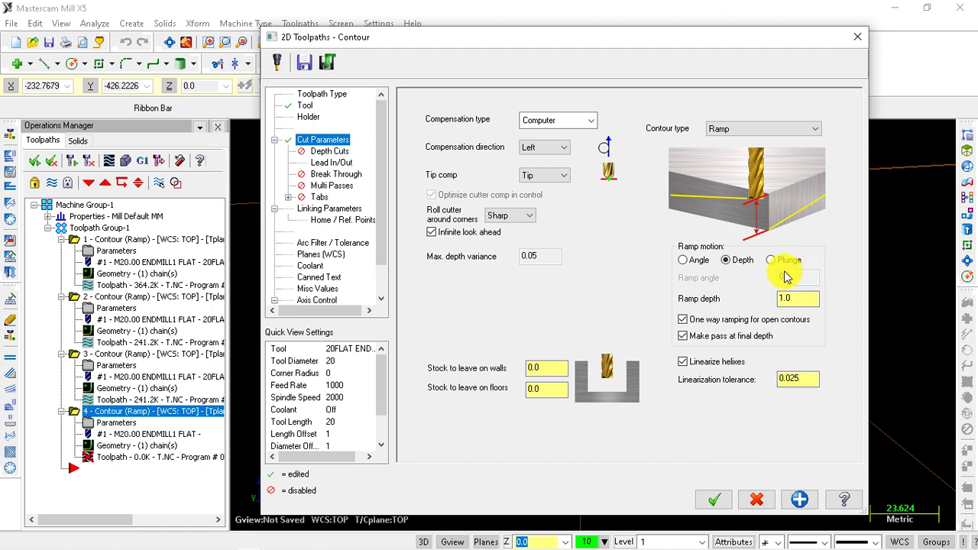
left_click(773, 262)
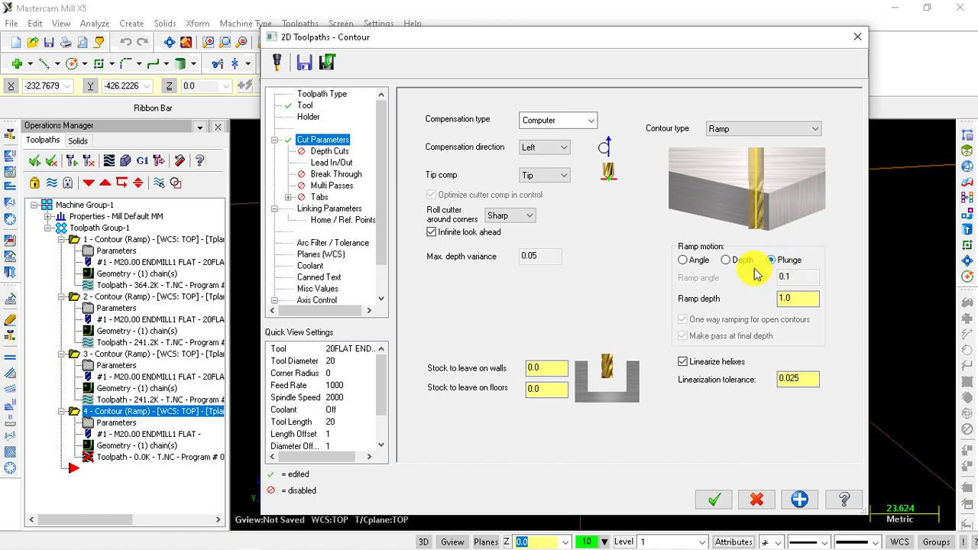
left_click(682, 259)
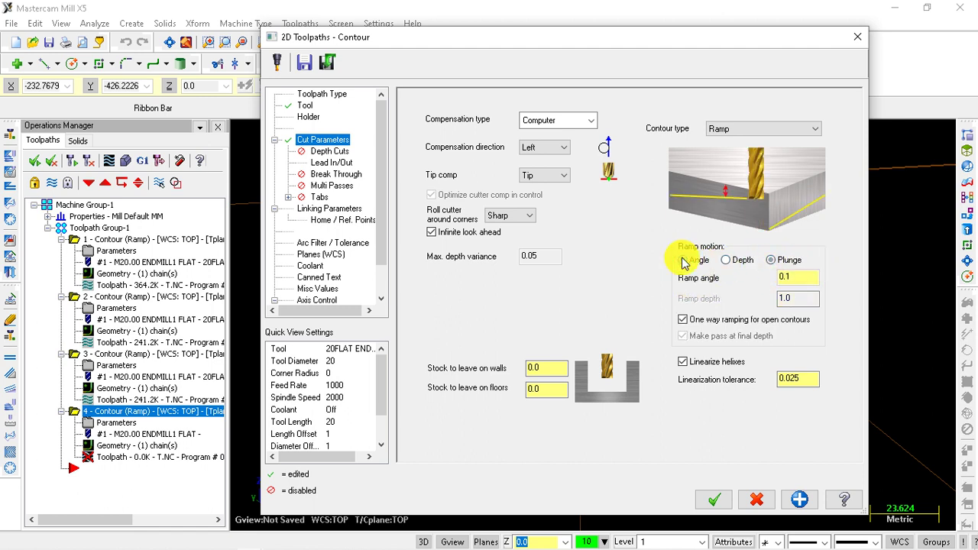
left_click(726, 260)
left_click(769, 261)
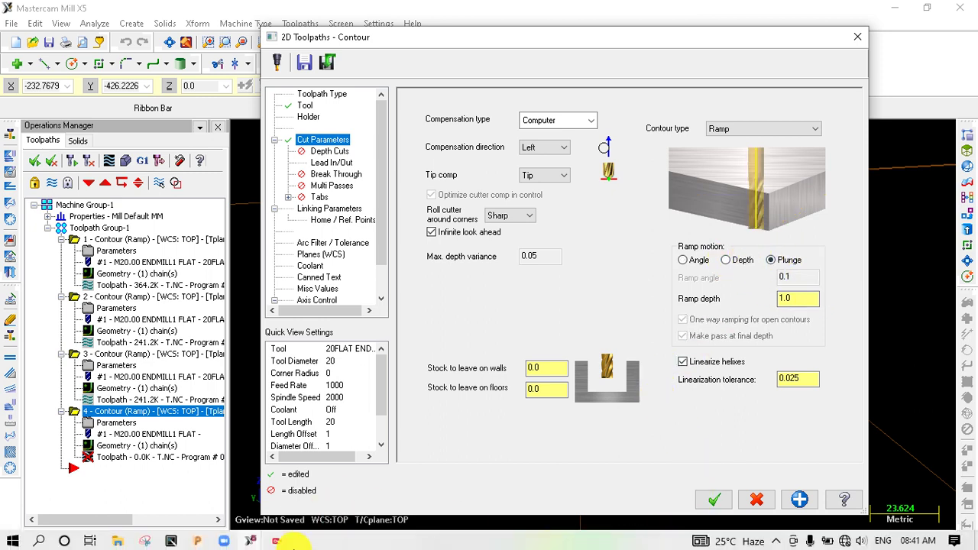
Leave the ramp depth at 1.0 and set the compensation direction to Right.
left_click(275, 540)
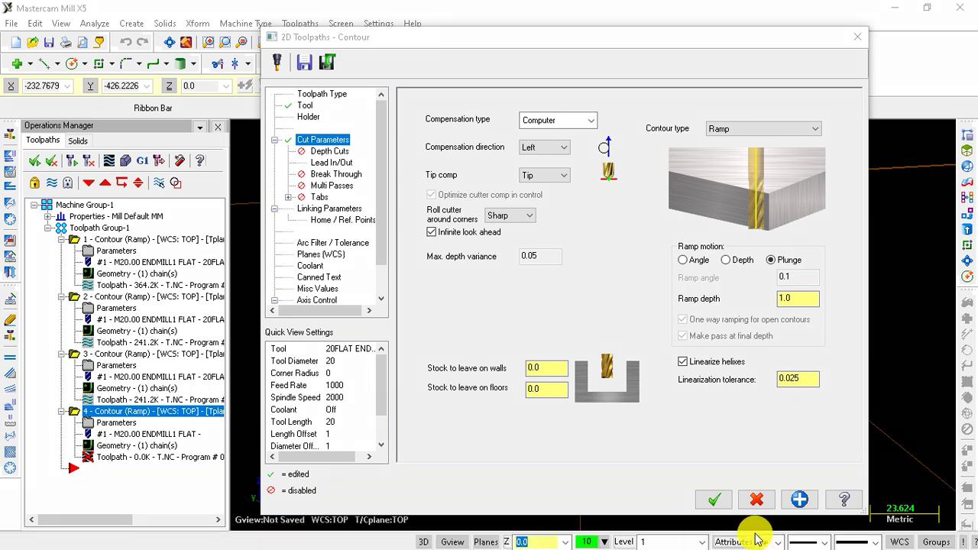
mouse_move(761, 272)
left_mouse_down()
mouse_move(819, 282)
mouse_move(795, 248)
mouse_move(758, 251)
left_mouse_up()
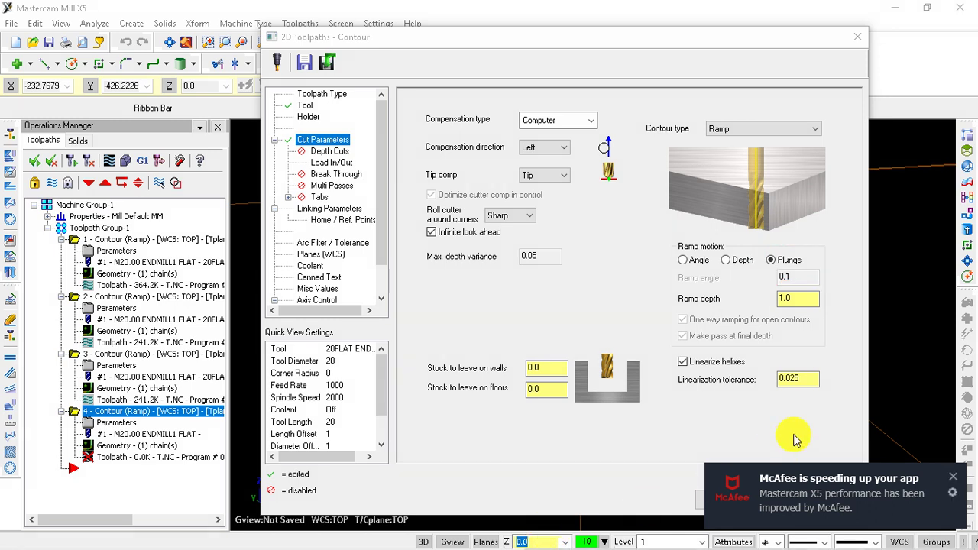
left_click(948, 472)
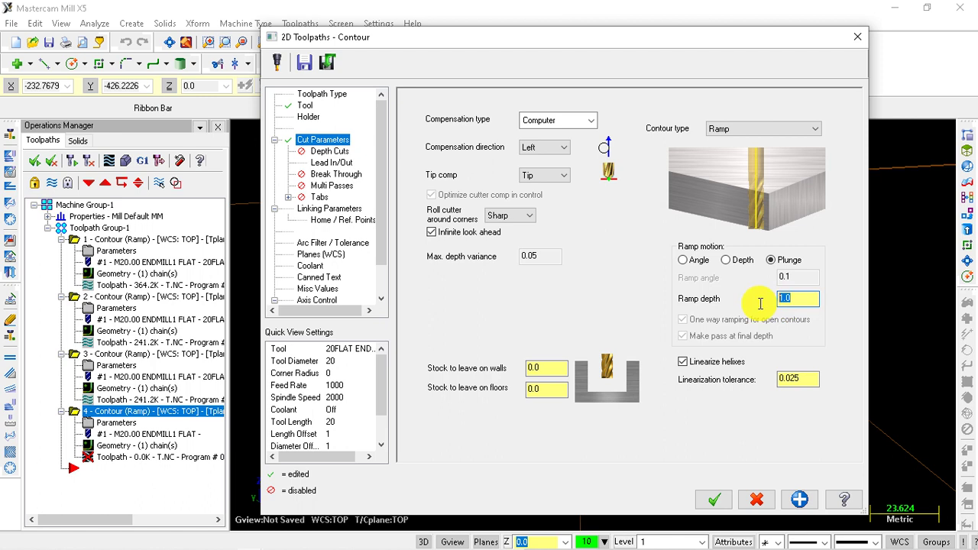
double_click(807, 303)
left_click(750, 306)
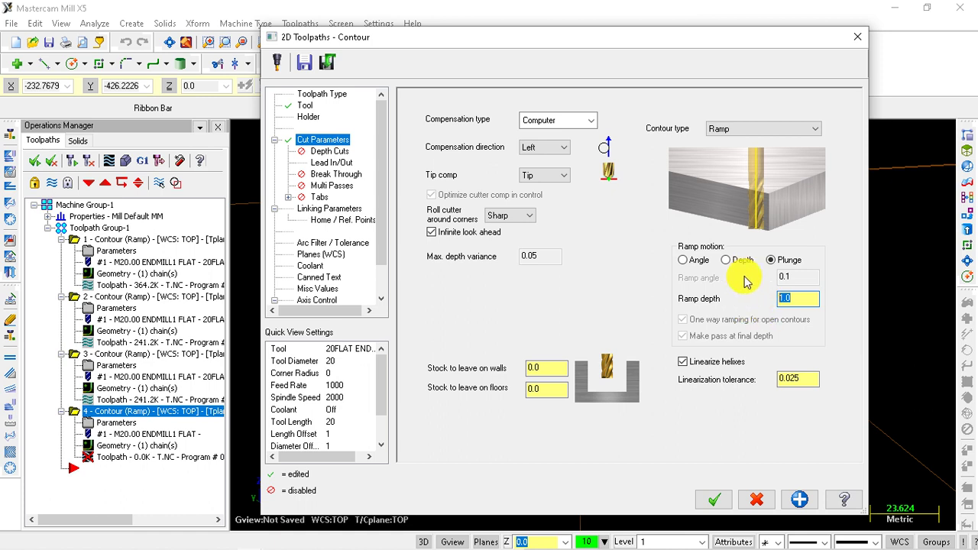
left_click_drag(803, 301, 777, 302)
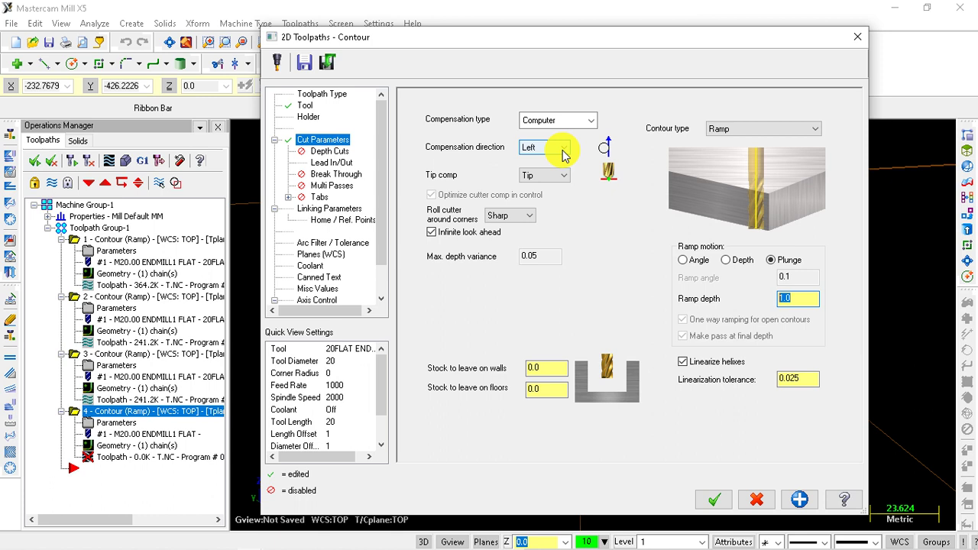
left_click(564, 153)
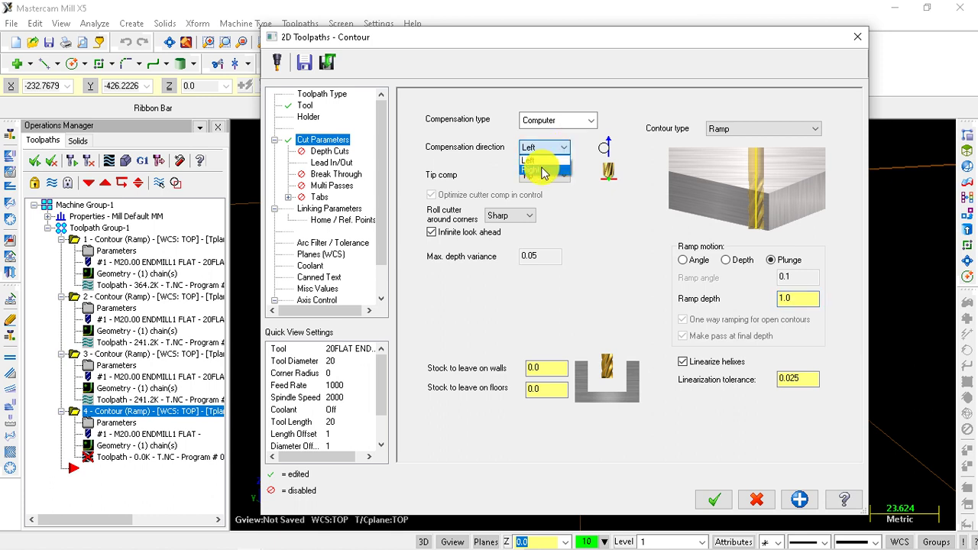
left_click(543, 169)
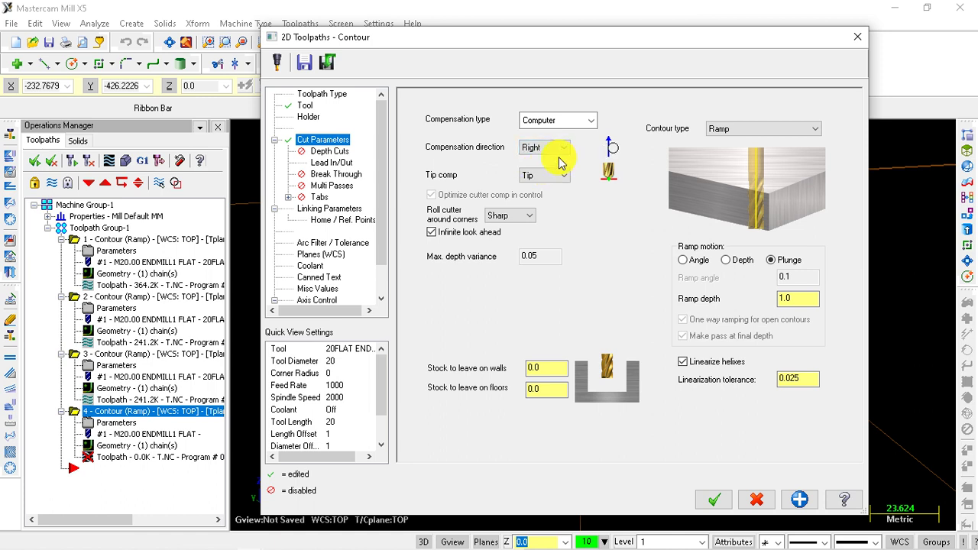
left_click(328, 151)
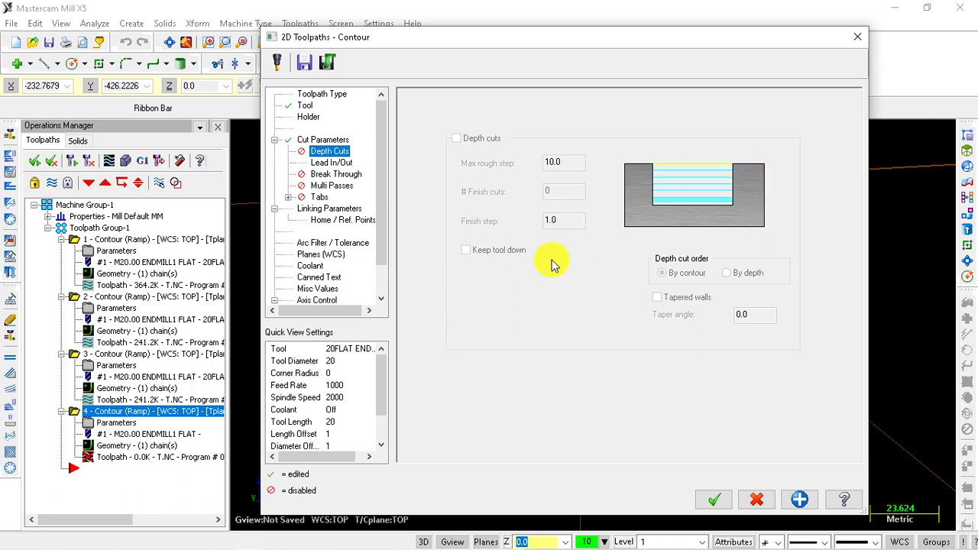
Enable Lead In/Out with entry and exit arc radius 0 and line length 60.
left_click(335, 163)
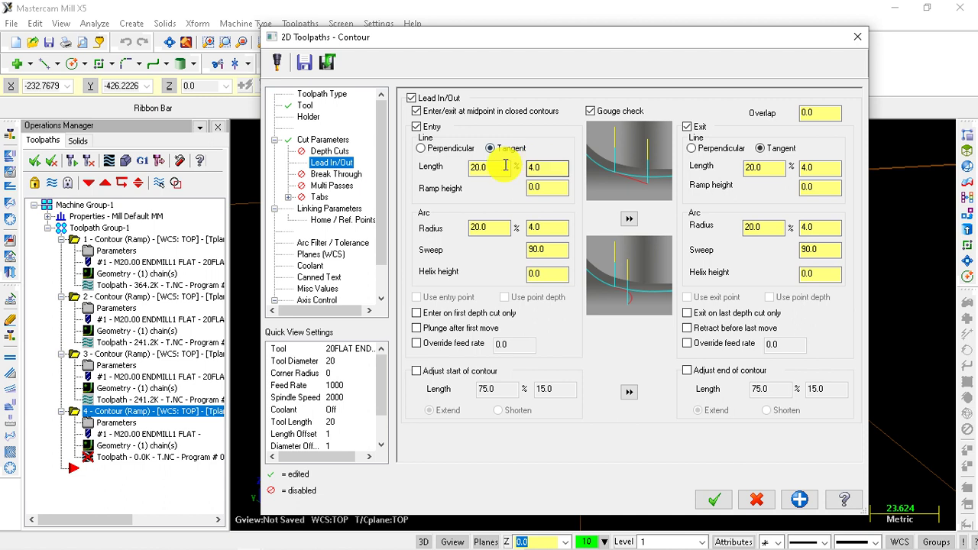
left_click(411, 98)
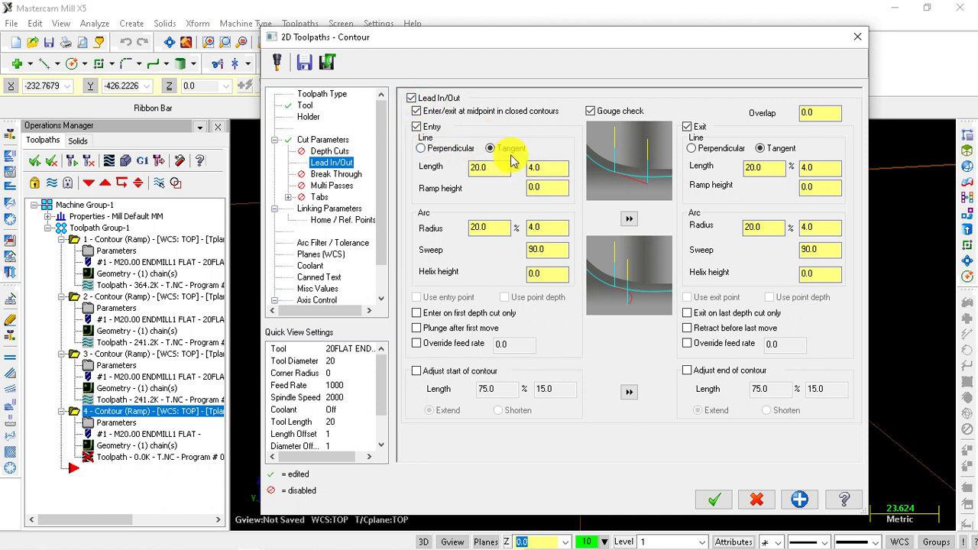
double_click(482, 228)
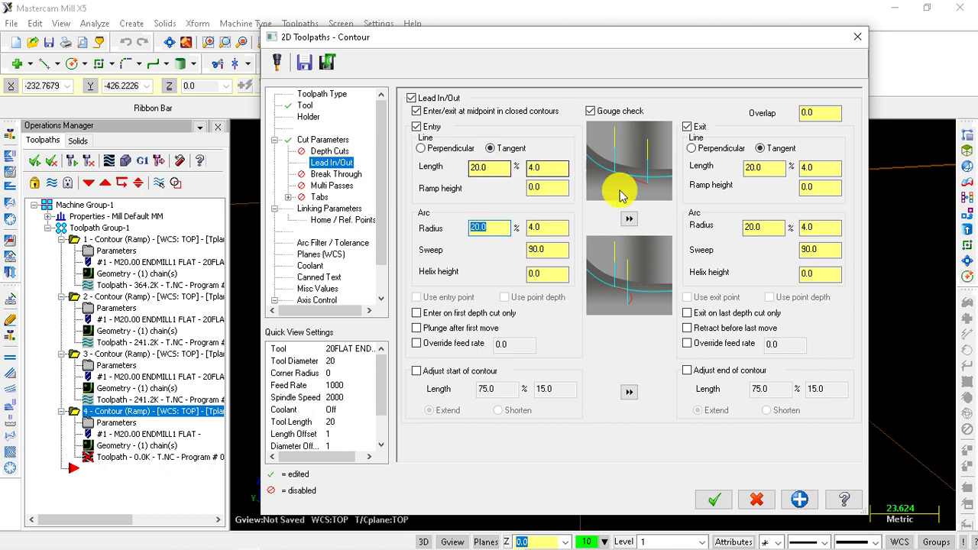
left_click(443, 229)
type("0")
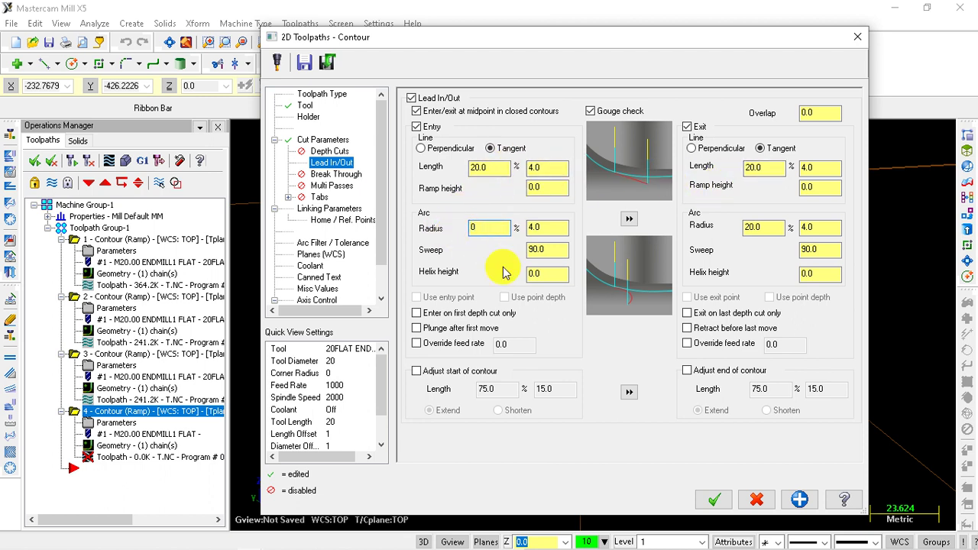
double_click(764, 227)
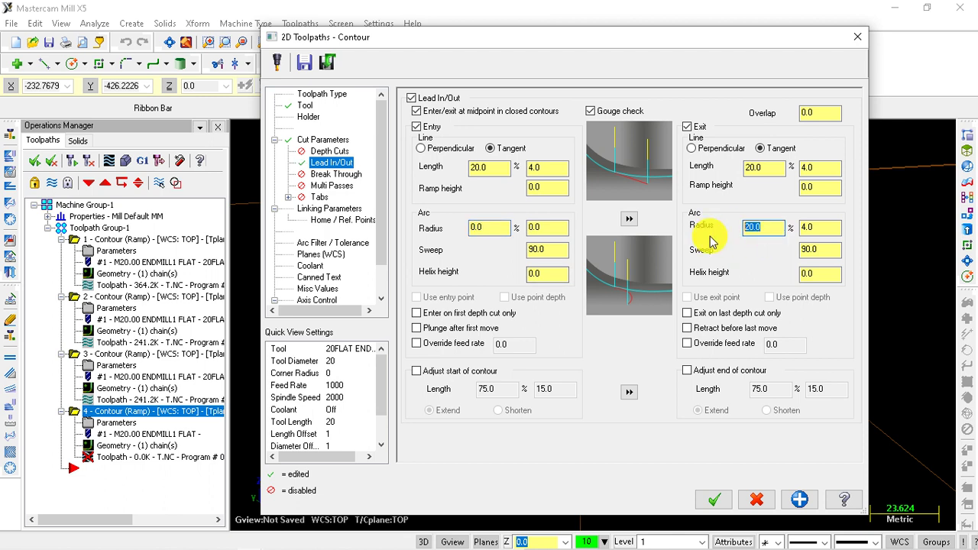
type("0")
double_click(764, 167)
type("60")
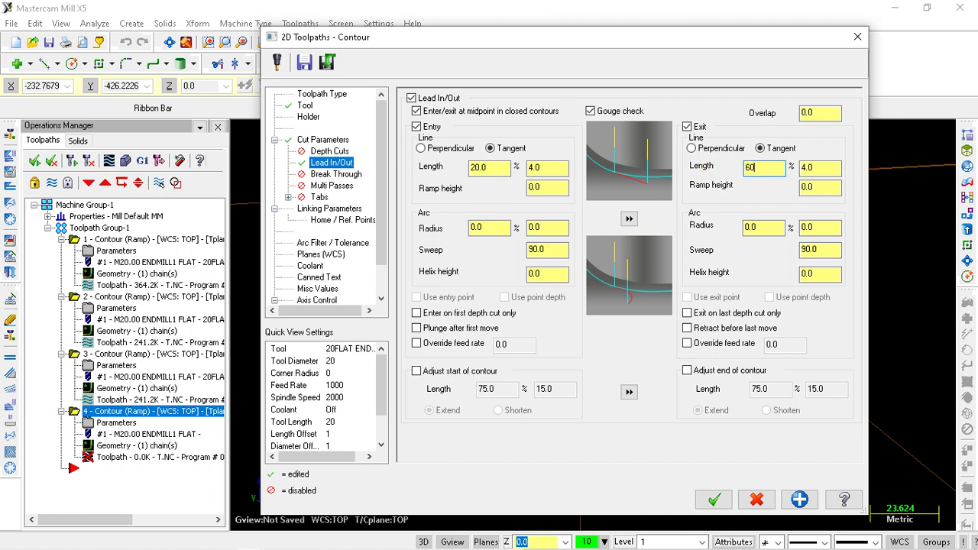
double_click(488, 167)
type("60")
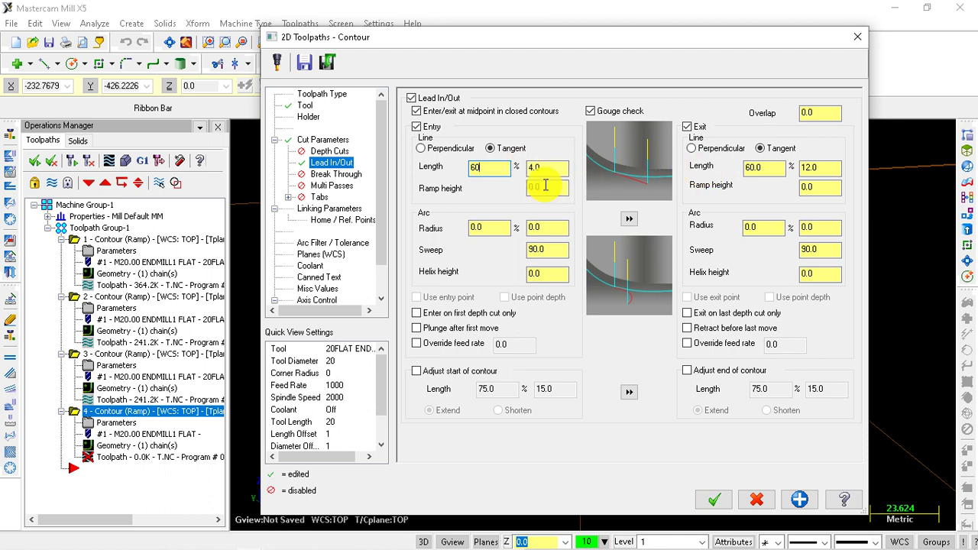
left_click(337, 174)
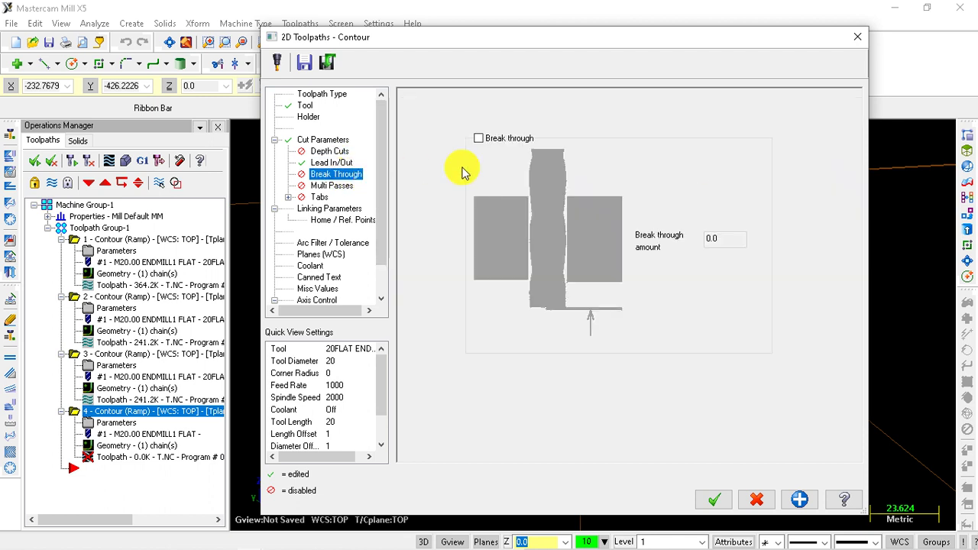
Check the Multi Passes, Tabs and Linking Parameters pages, then accept operation 4's settings.
left_click(336, 185)
left_click(319, 197)
left_click(352, 209)
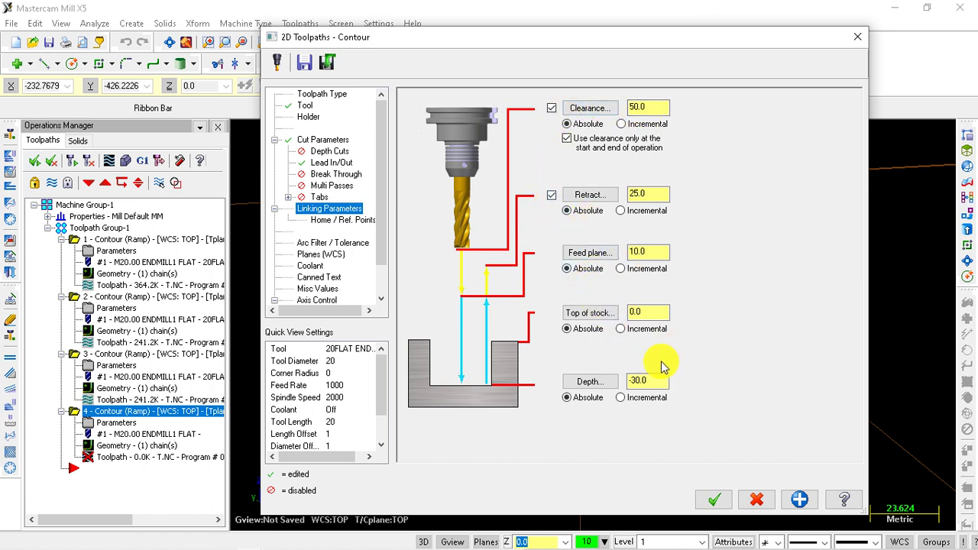
left_click(712, 500)
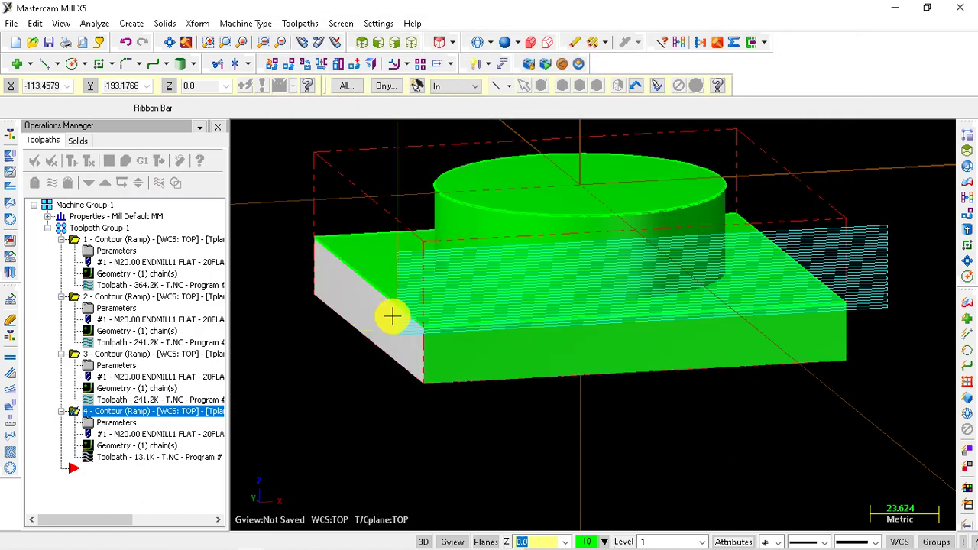
Inspect the front-edge toolpath, then select the top of stock value to change it to -30.
middle_click_drag(611, 343, 550, 278)
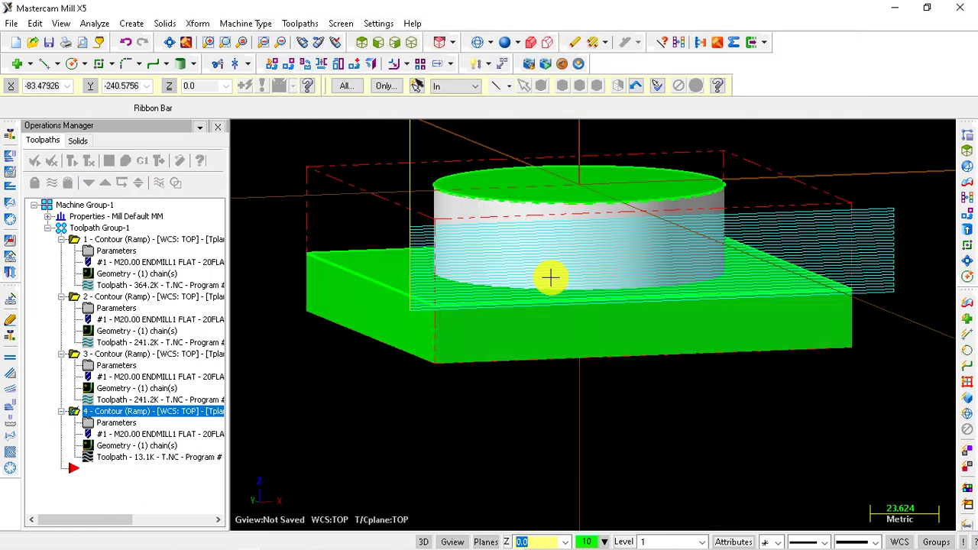
scroll(545, 269, "up", 2)
mouse_move(583, 312)
middle_mouse_down()
mouse_move(631, 289)
mouse_move(530, 353)
middle_mouse_up()
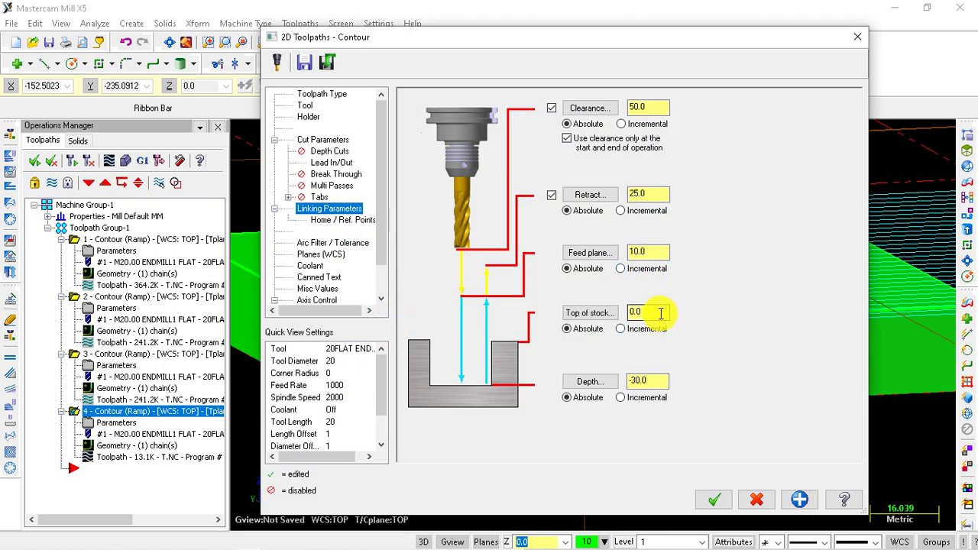
left_click_drag(661, 314, 596, 317)
type("-30")
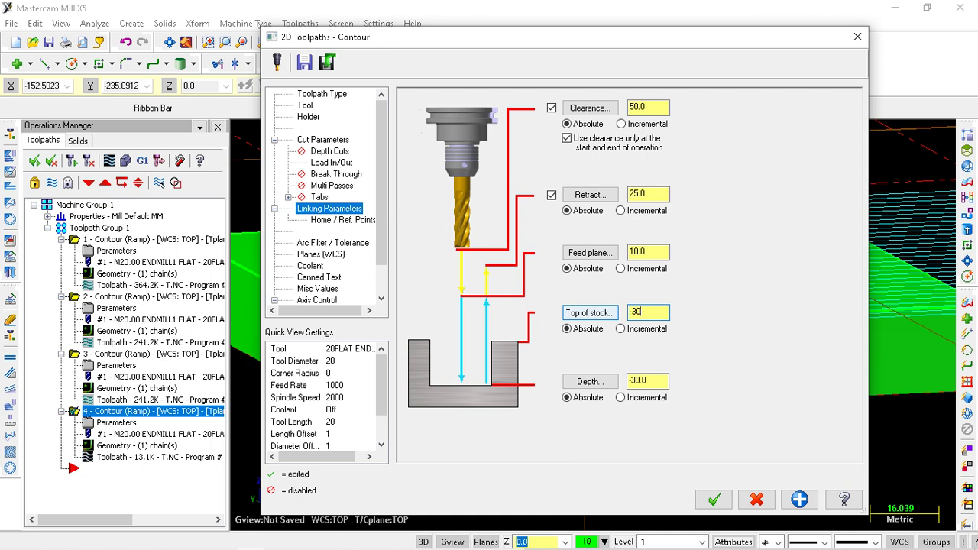
Set the depth to -50 with top of stock -30.0 and accept the settings.
double_click(640, 378)
type("-50")
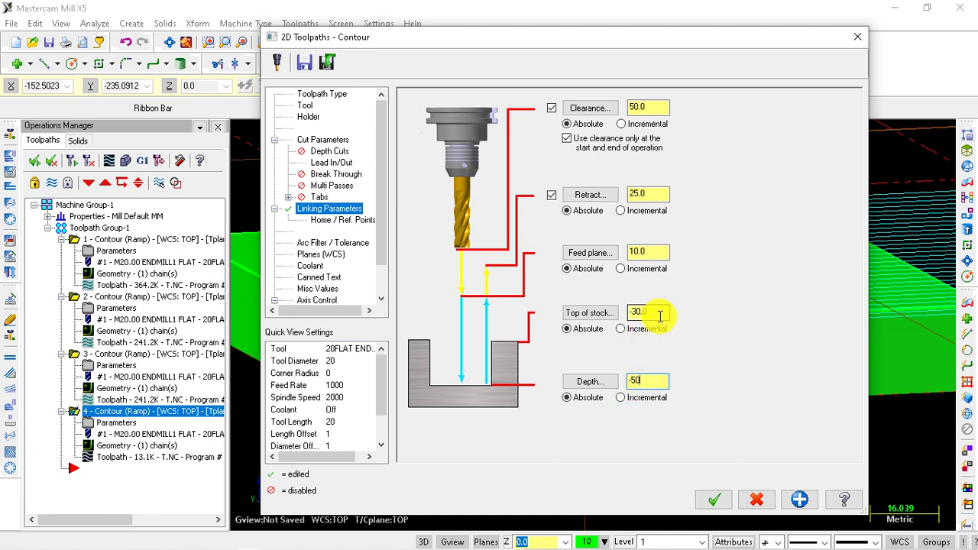
double_click(637, 314)
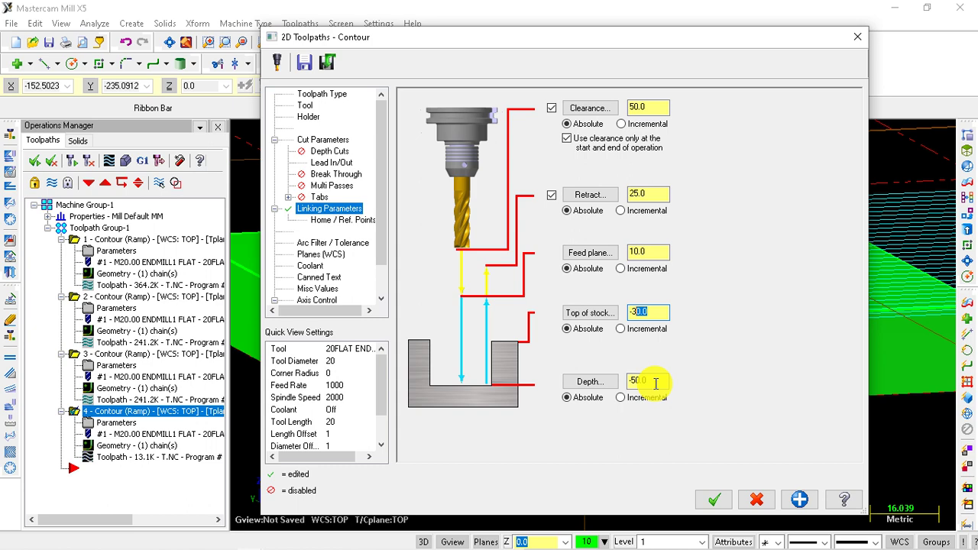
left_click(709, 501)
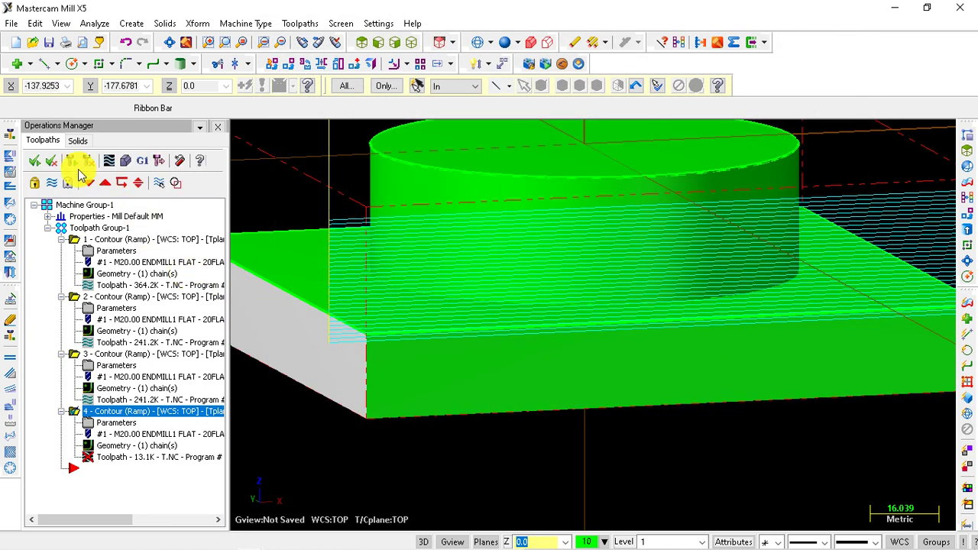
Regenerate operation 4, check it in the Front (WCS) view, and open its backplot.
left_click(74, 168)
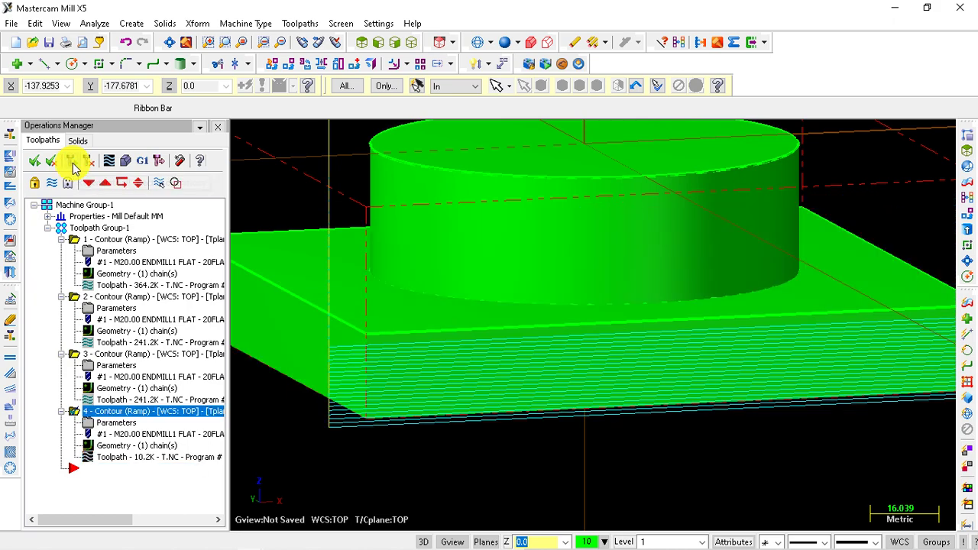
scroll(513, 293, "down", 3)
mouse_move(683, 341)
middle_mouse_down()
mouse_move(670, 331)
mouse_move(722, 329)
middle_mouse_up()
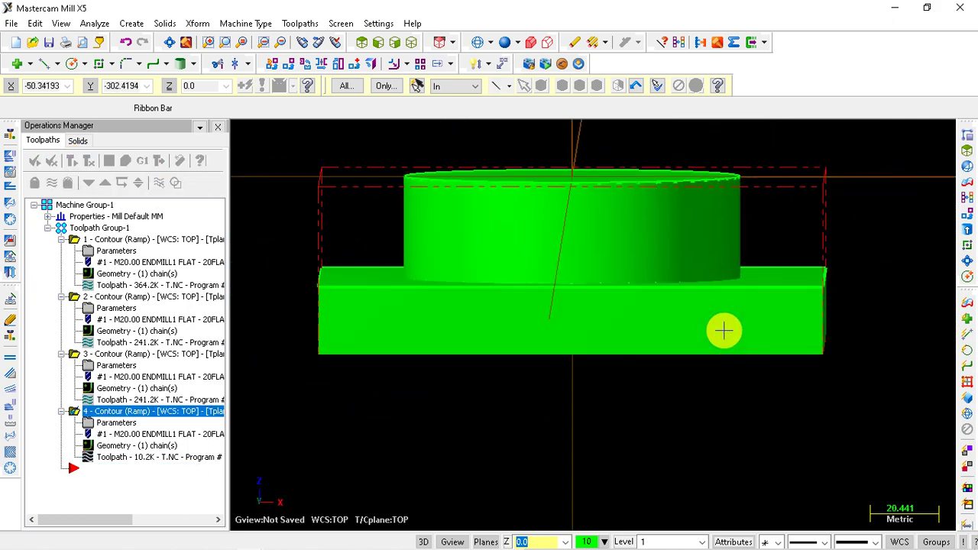
right_click(411, 150)
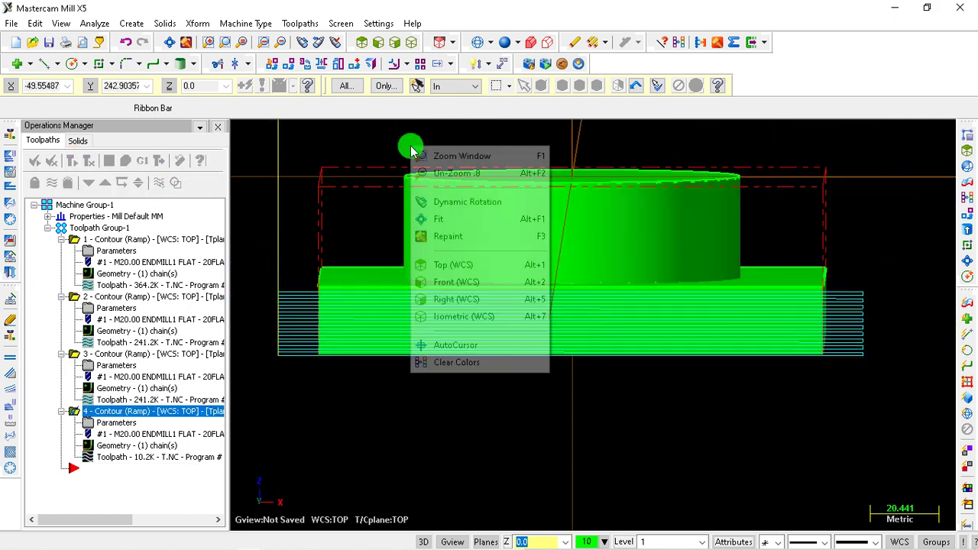
left_click(455, 285)
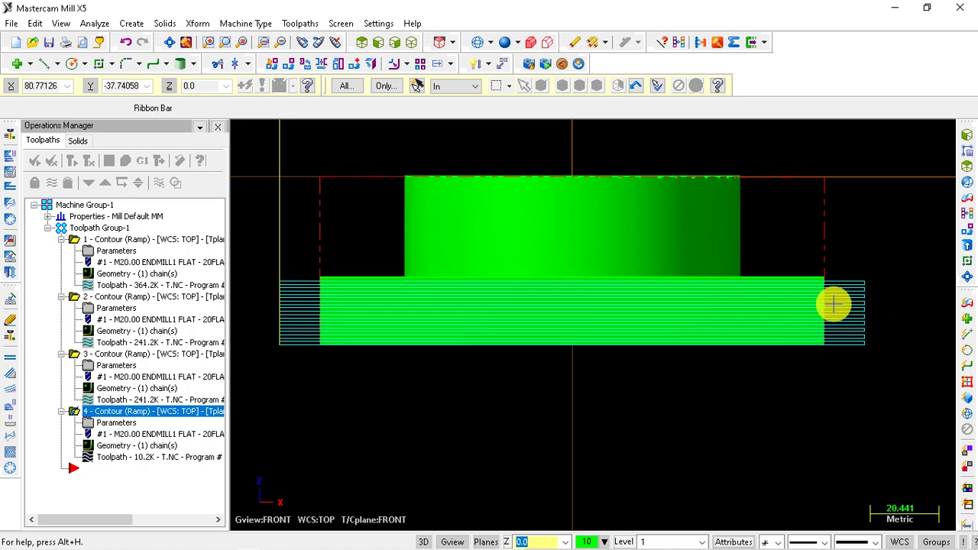
mouse_move(545, 323)
middle_mouse_down()
mouse_move(517, 329)
mouse_move(528, 326)
mouse_move(576, 365)
middle_mouse_up()
scroll(575, 366, "down", 1)
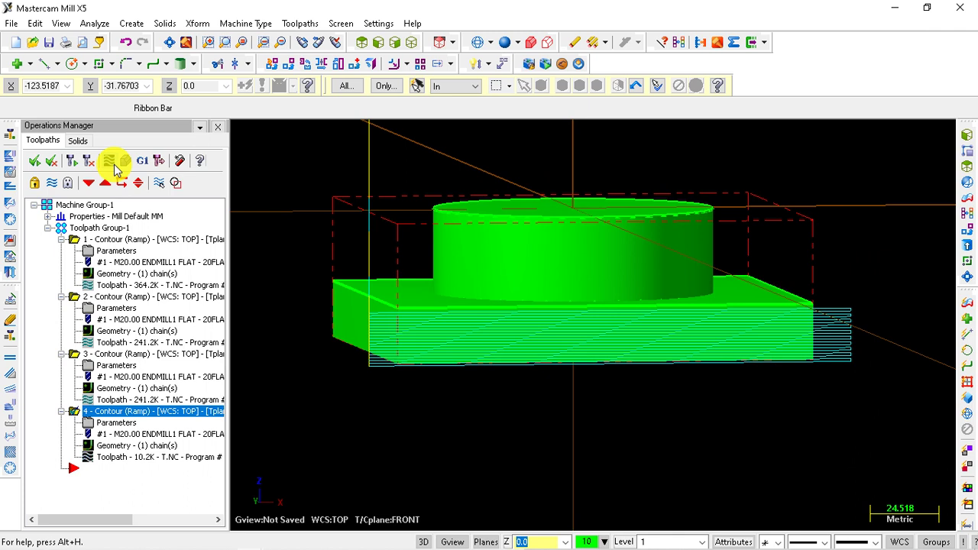
left_click(109, 162)
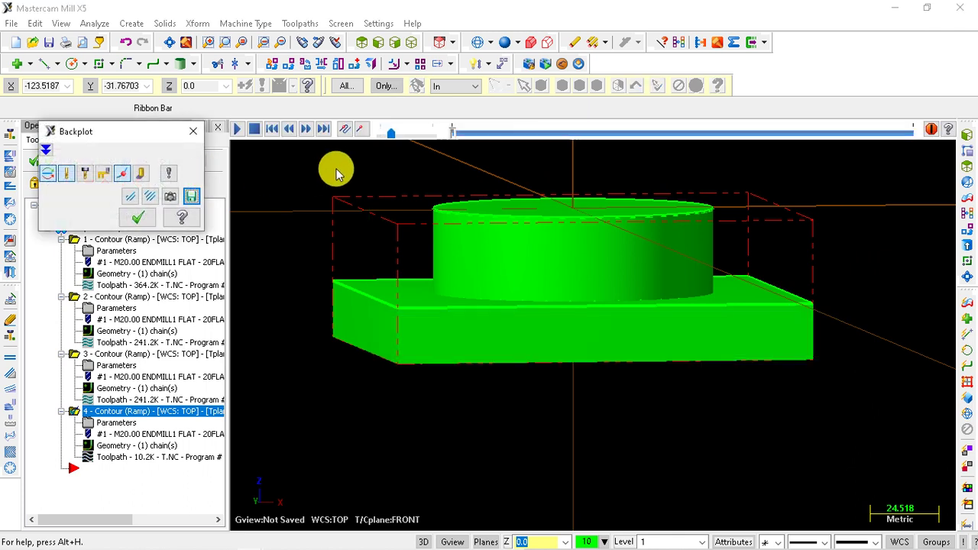
Run operation 4's backplot, following the cutter's stacked passes along the base plate's front edge.
left_click(239, 133)
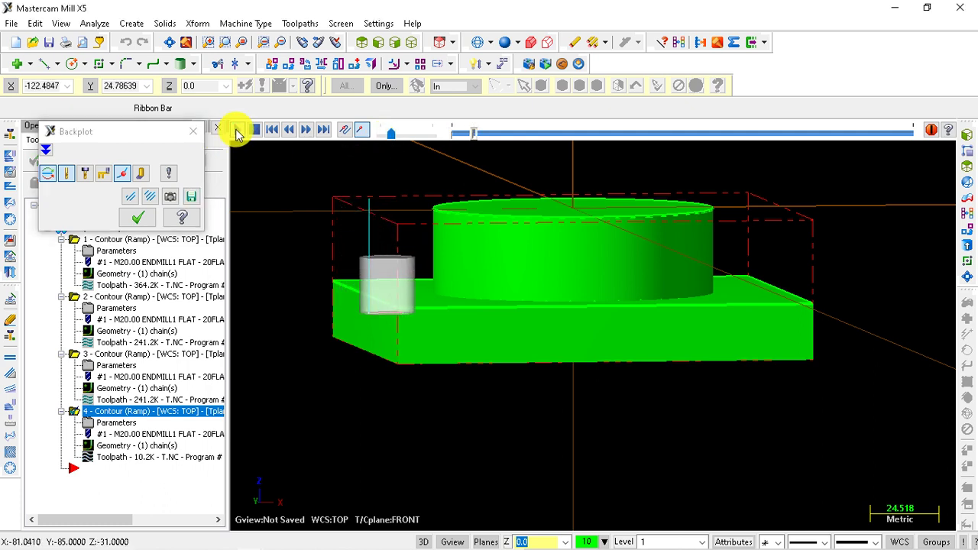
mouse_move(603, 235)
middle_mouse_down()
mouse_move(592, 268)
mouse_move(471, 264)
middle_mouse_up()
scroll(839, 428, "up", 1)
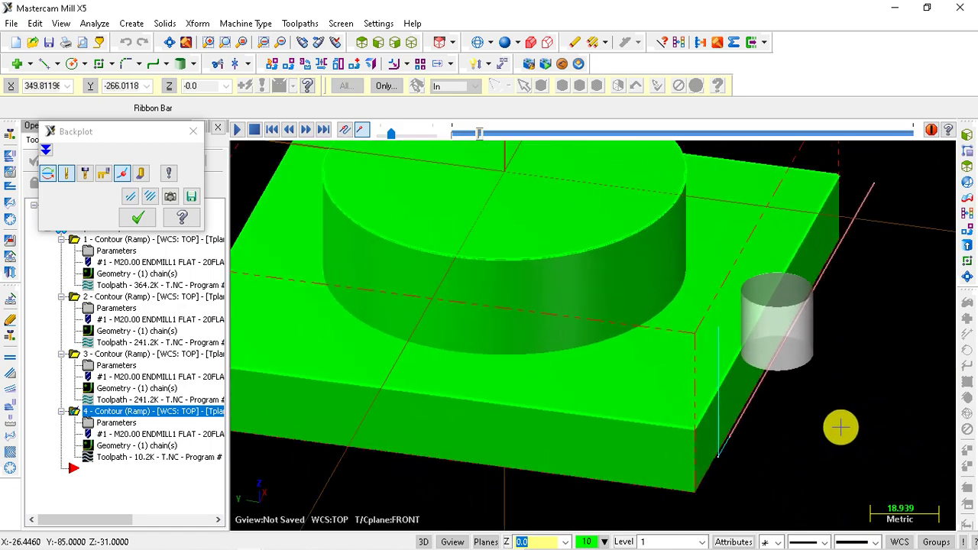
mouse_move(591, 389)
middle_mouse_down()
mouse_move(565, 380)
mouse_move(681, 365)
mouse_move(648, 362)
middle_mouse_up()
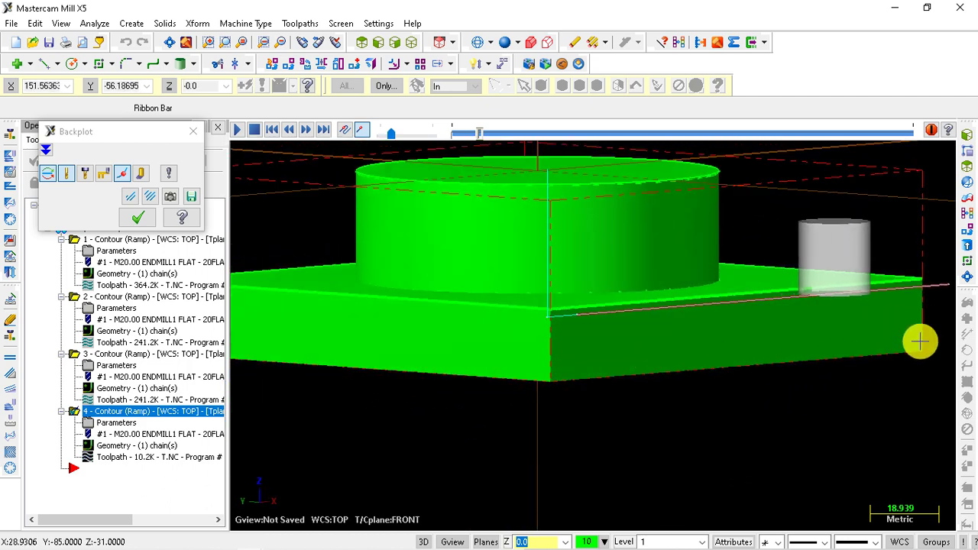
scroll(924, 319, "up", 1)
scroll(499, 304, "down", 2)
scroll(616, 341, "down", 1)
scroll(772, 308, "up", 3)
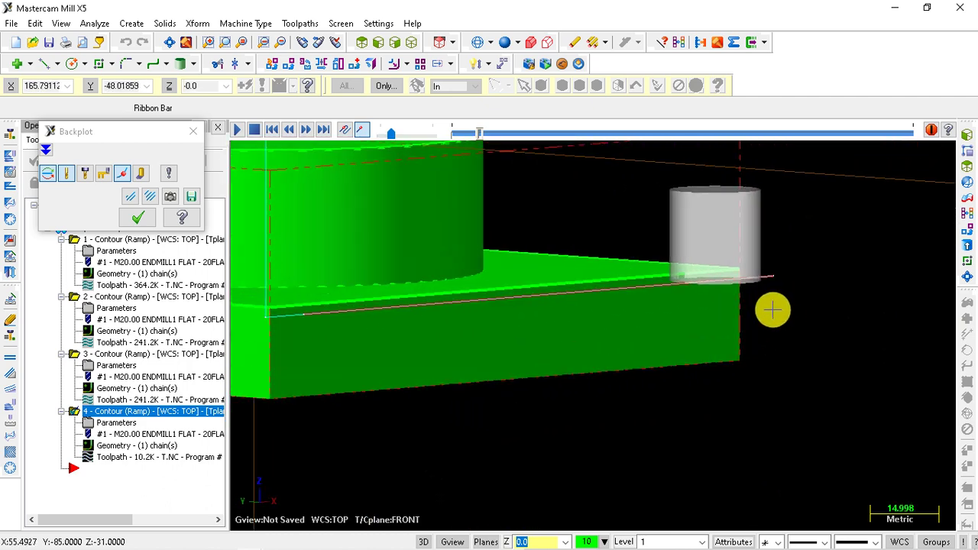
scroll(799, 322, "up", 1)
scroll(800, 322, "up", 2)
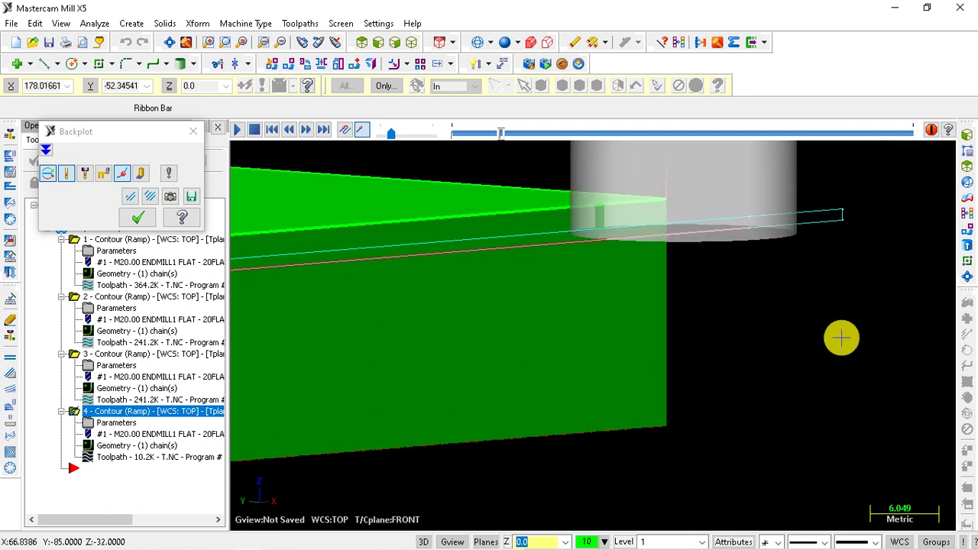
scroll(829, 284, "down", 1)
scroll(828, 284, "down", 1)
scroll(827, 284, "down", 2)
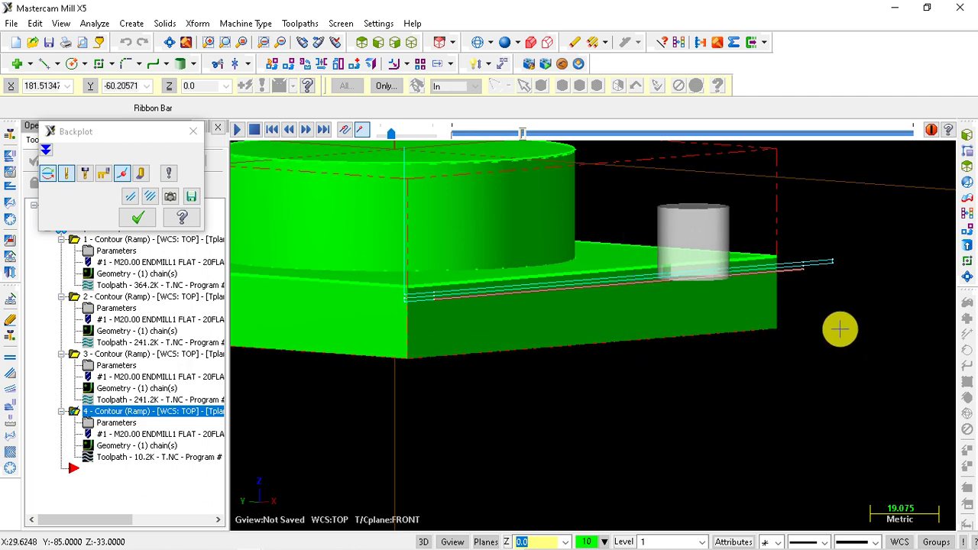
mouse_move(618, 371)
middle_mouse_down()
mouse_move(542, 356)
mouse_move(659, 343)
mouse_move(642, 361)
mouse_move(685, 357)
middle_mouse_up()
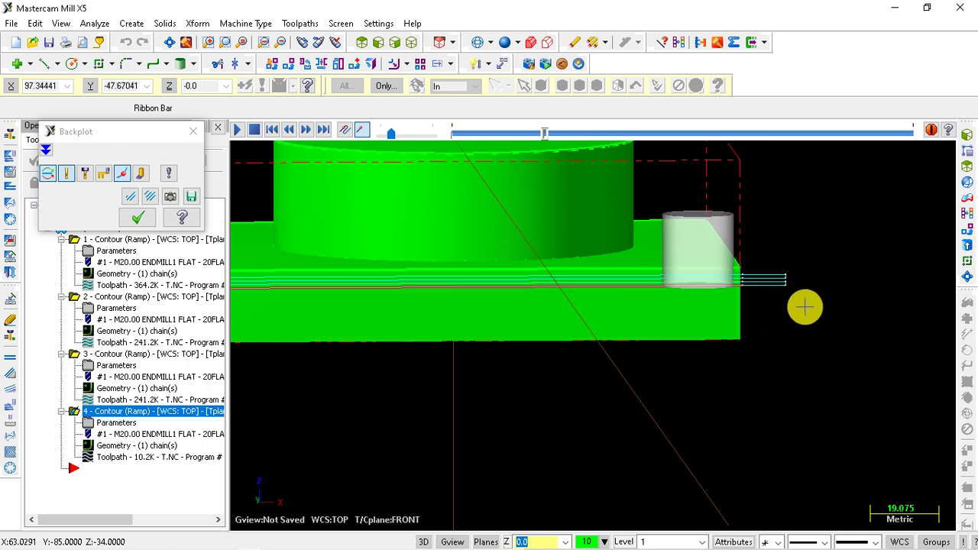
Orbit and zoom around the solid to watch operation 4's remaining front-edge passes play back.
middle_click_drag(812, 303, 762, 306)
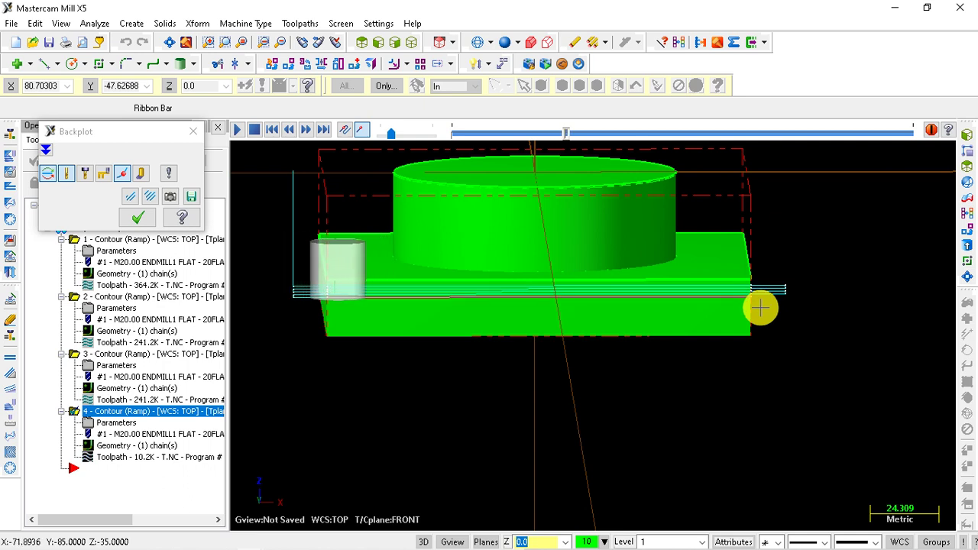
middle_click_drag(637, 308, 587, 313)
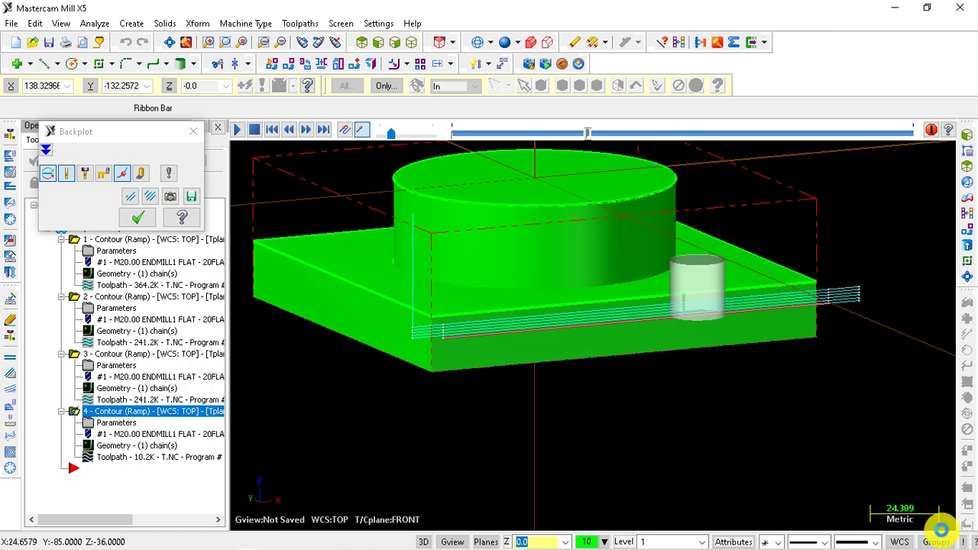
scroll(574, 356, "down", 1)
scroll(647, 397, "down", 1)
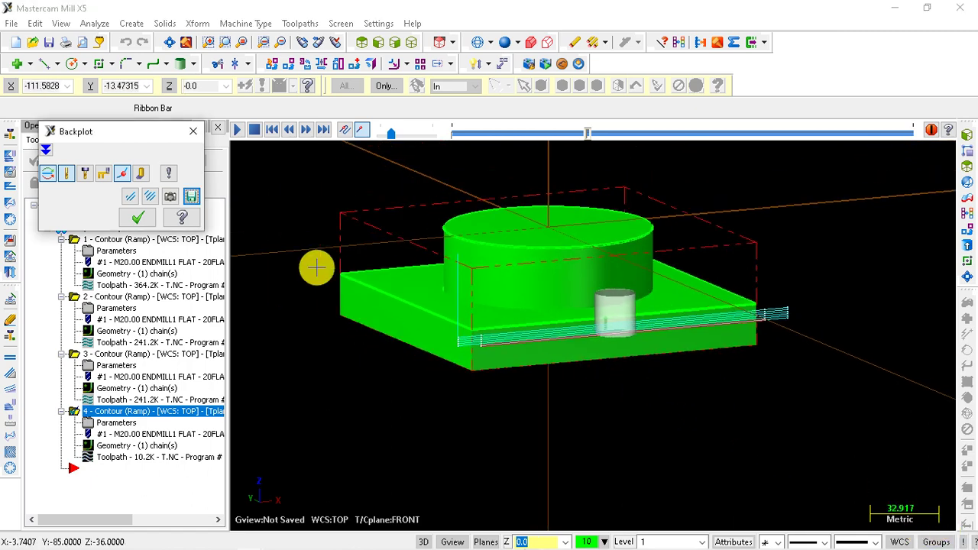
middle_click_drag(651, 388, 572, 396)
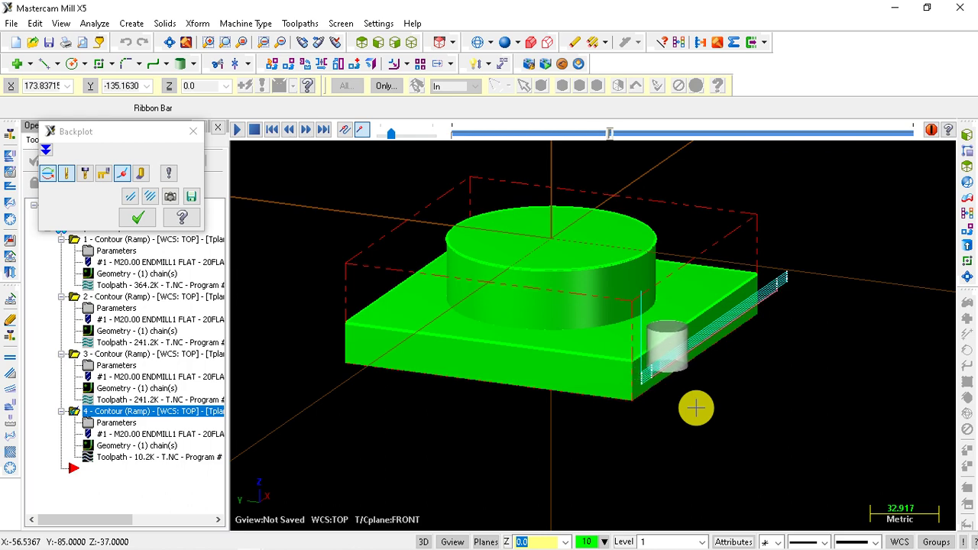
middle_click_drag(546, 380, 502, 383)
mouse_move(586, 390)
middle_mouse_down()
mouse_move(502, 395)
mouse_move(721, 349)
middle_mouse_up()
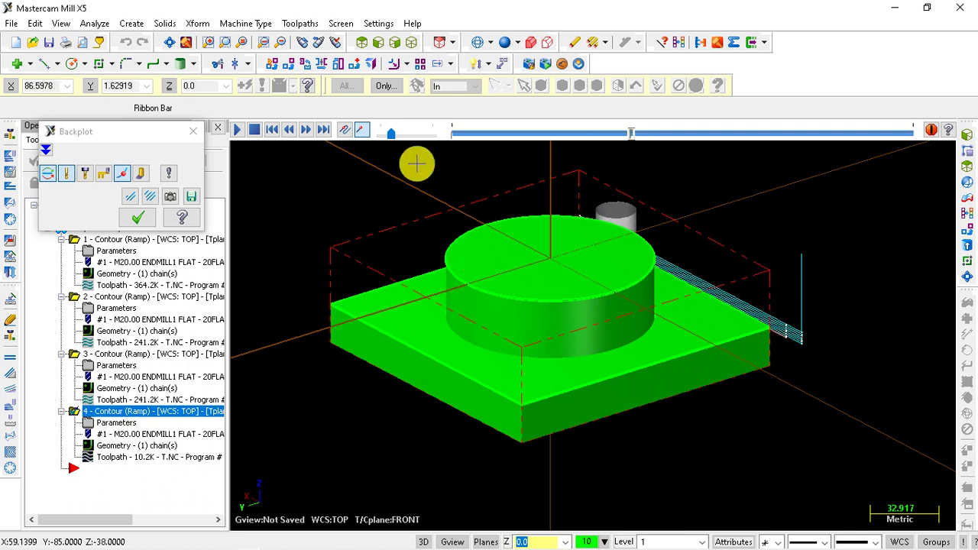
Close the backplot, orbit the finished part, and return to the isometric view.
left_click(195, 136)
mouse_move(633, 312)
middle_mouse_down()
mouse_move(692, 277)
mouse_move(704, 252)
middle_mouse_up()
mouse_move(840, 281)
middle_mouse_down()
mouse_move(926, 280)
mouse_move(688, 280)
mouse_move(769, 286)
mouse_move(696, 287)
mouse_move(764, 285)
mouse_move(716, 286)
mouse_move(589, 437)
mouse_move(593, 421)
mouse_move(573, 424)
middle_mouse_up()
key("alt+7")
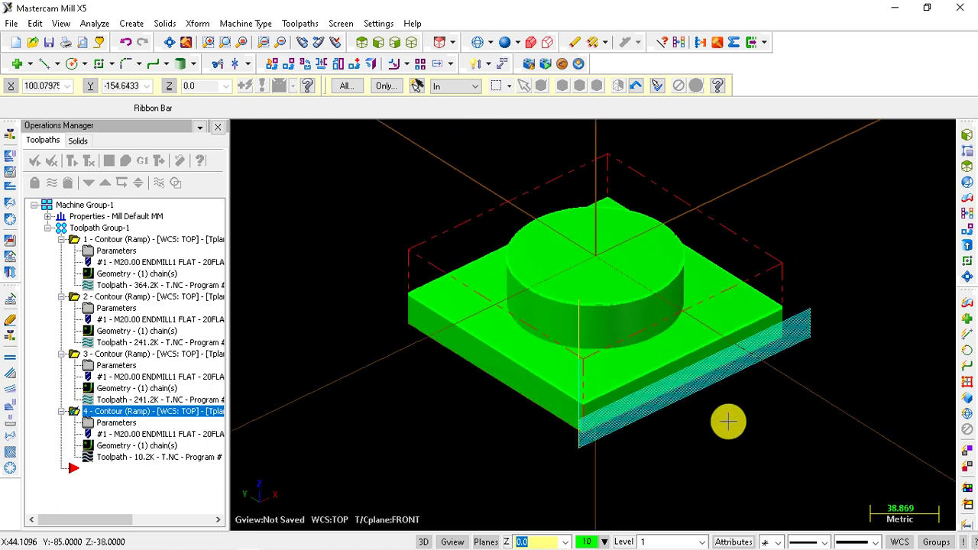
mouse_move(781, 395)
middle_mouse_down()
mouse_move(802, 372)
mouse_move(756, 382)
middle_mouse_up()
middle_click_drag(688, 393, 646, 394)
mouse_move(775, 408)
middle_mouse_down()
mouse_move(821, 400)
mouse_move(792, 418)
middle_mouse_up()
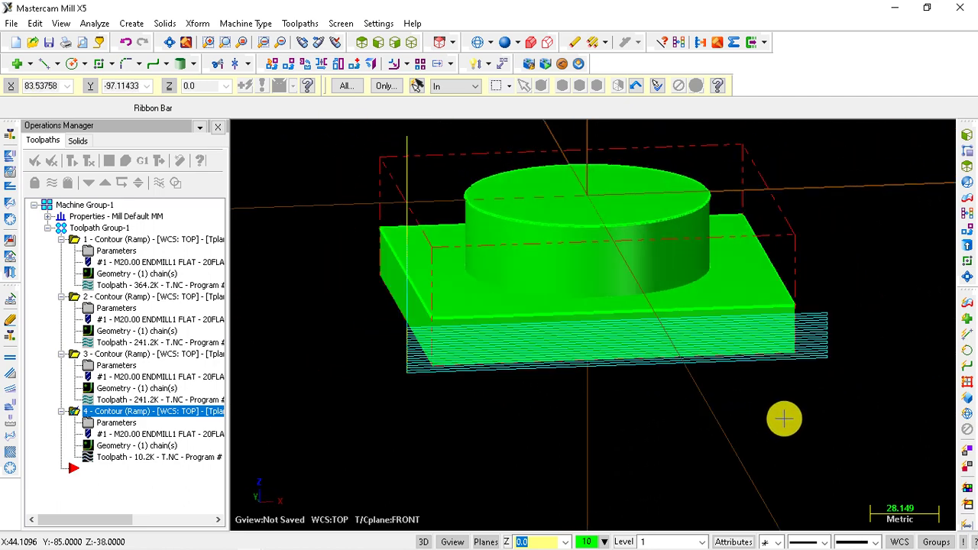
mouse_move(715, 420)
middle_mouse_down()
mouse_move(600, 428)
mouse_move(574, 420)
mouse_move(623, 415)
mouse_move(564, 420)
mouse_move(725, 397)
mouse_move(788, 373)
mouse_move(705, 362)
mouse_move(765, 370)
middle_mouse_up()
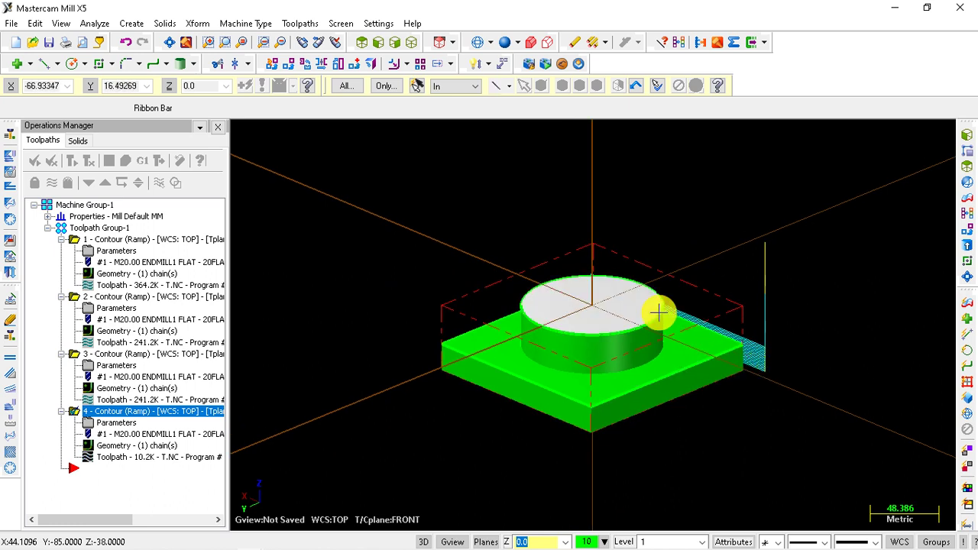